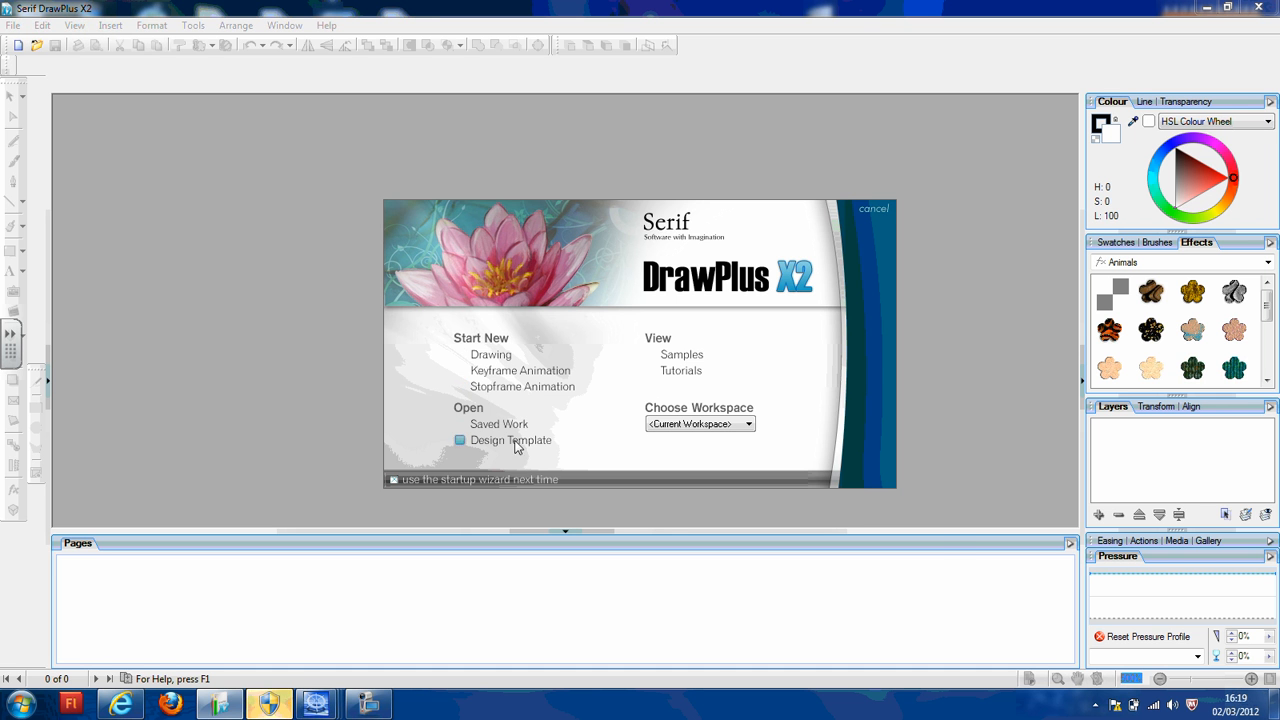
- Start a new stopframe animation document from the Small Logo page template
left_click(500, 387)
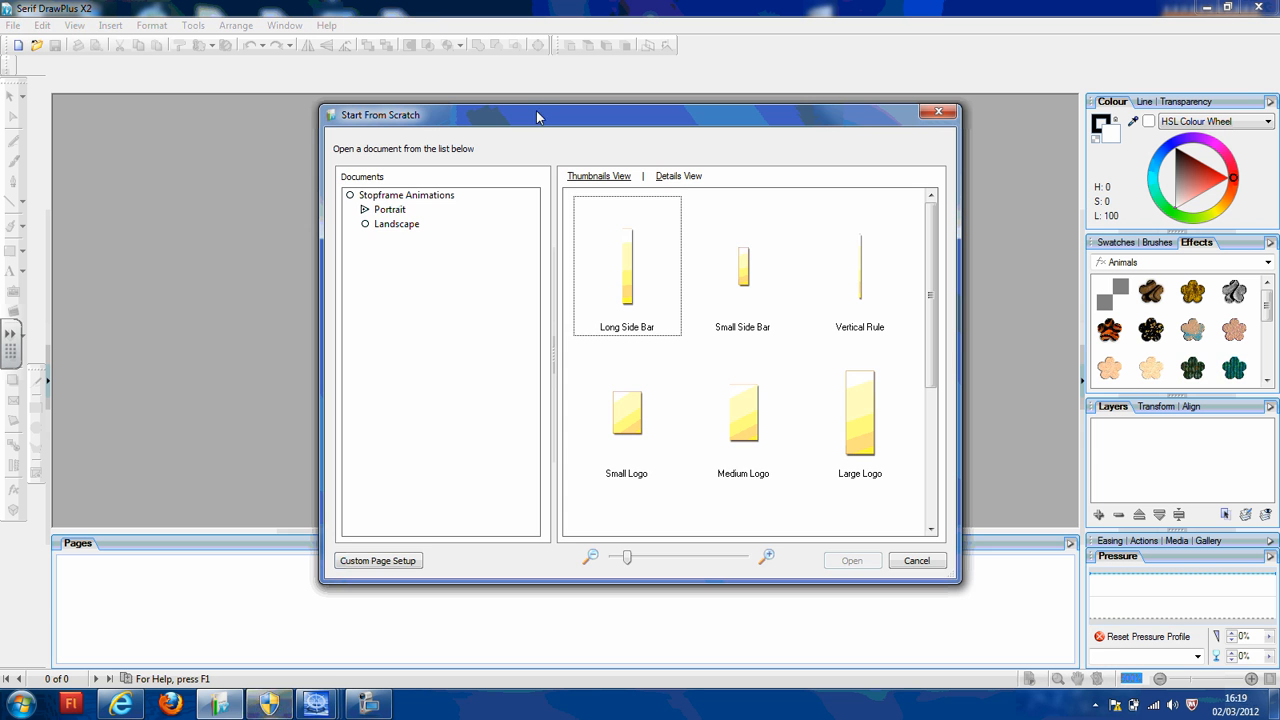
left_click_drag(543, 163, 468, 65)
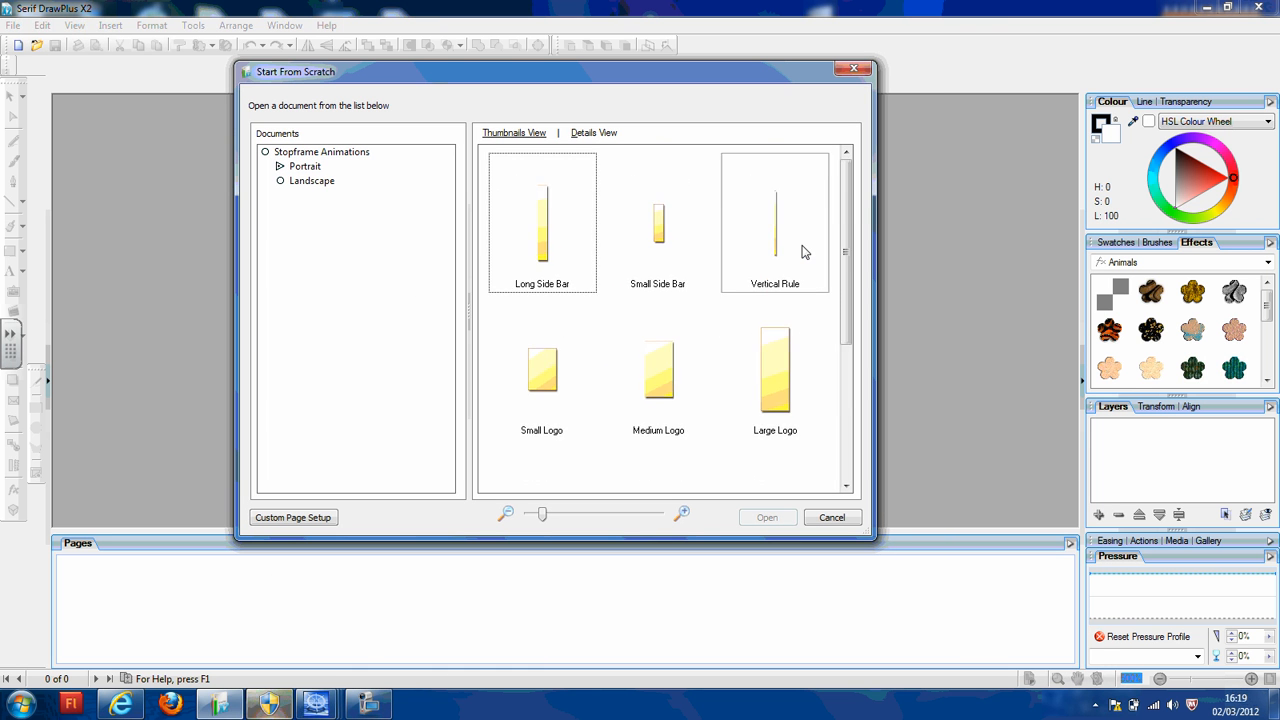
scroll(806, 251, "down", 2)
scroll(806, 251, "up", 2)
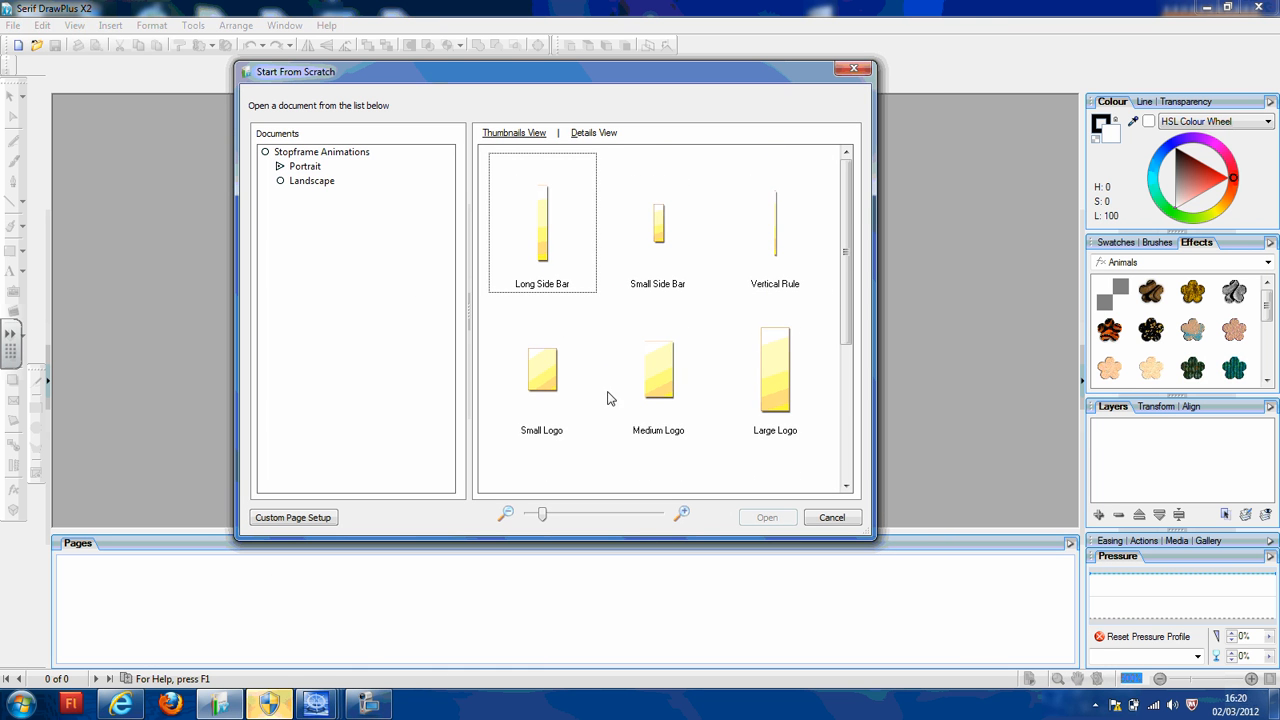
double_click(542, 393)
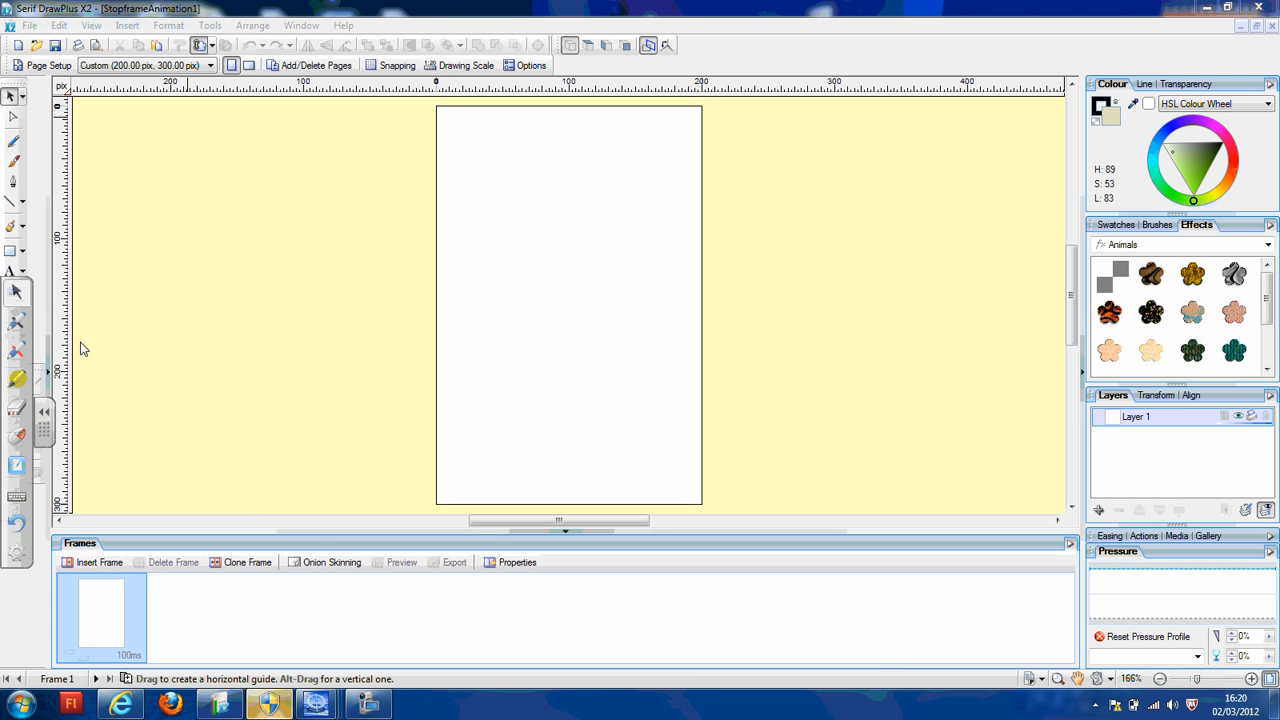
- Collapse the floating annotation toolbar and move it down so it no longer covers the drawing tools
left_click(45, 416)
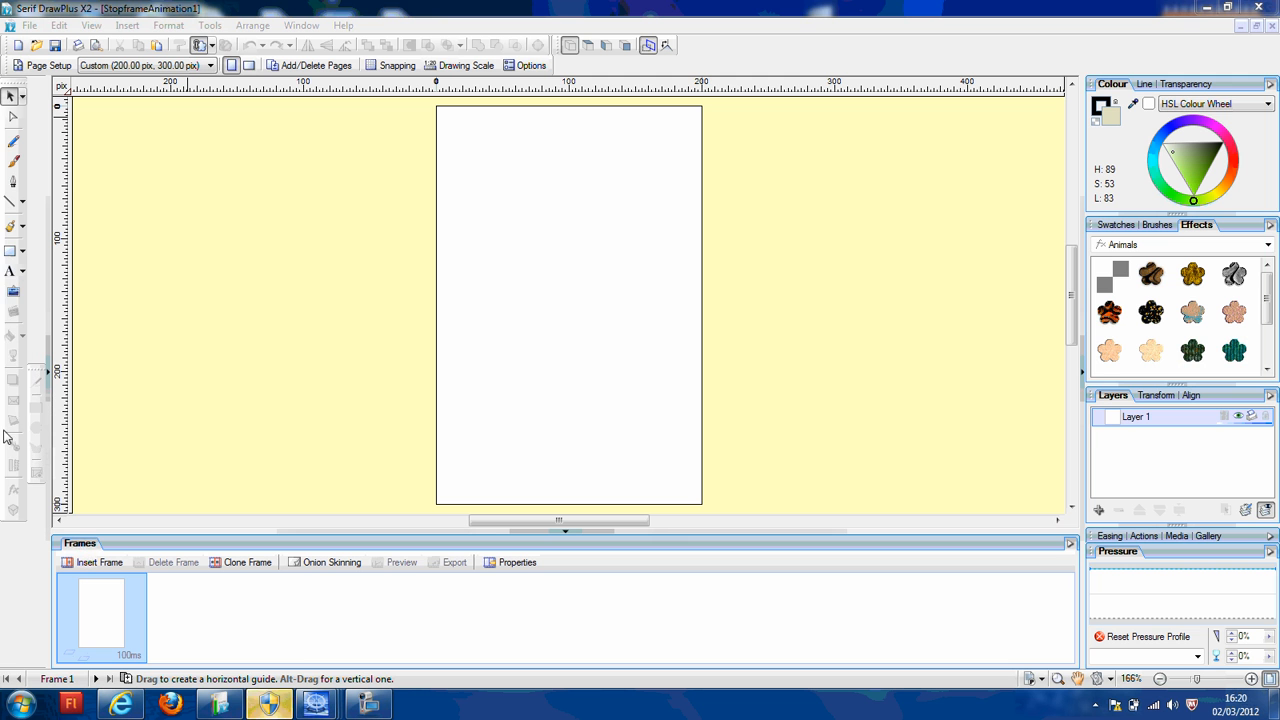
left_click_drag(13, 434, 12, 652)
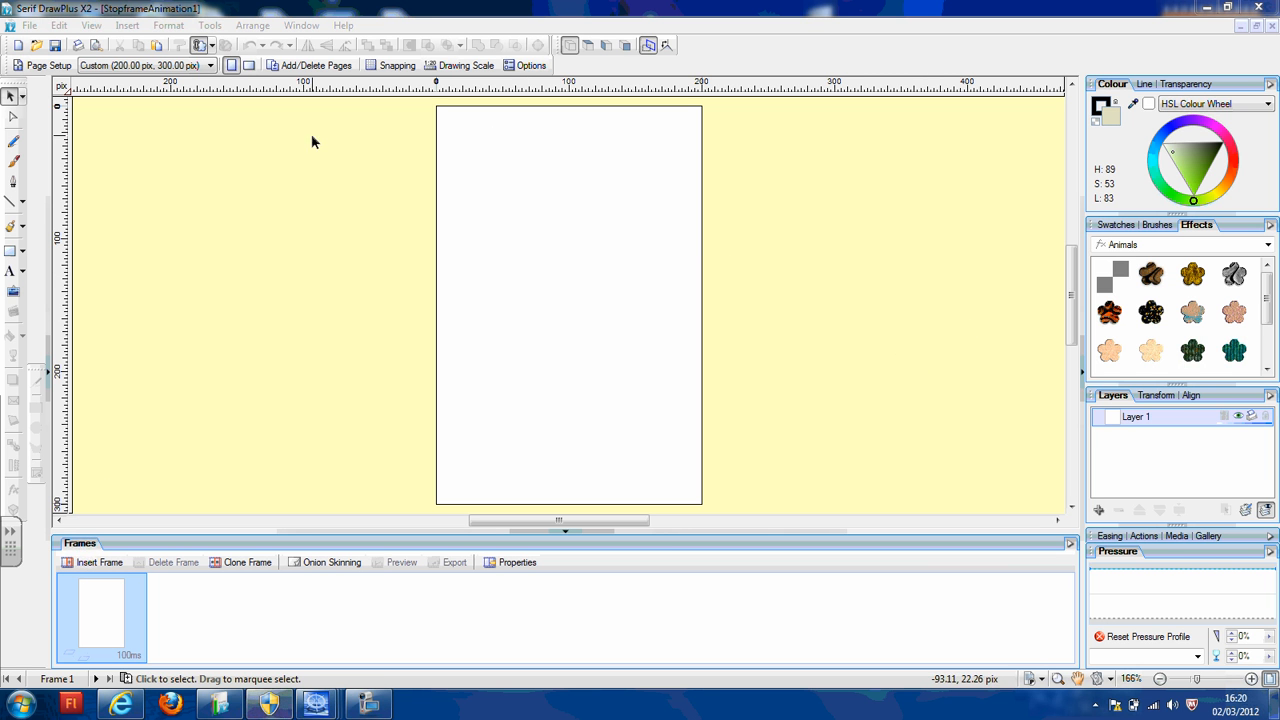
left_click(22, 100)
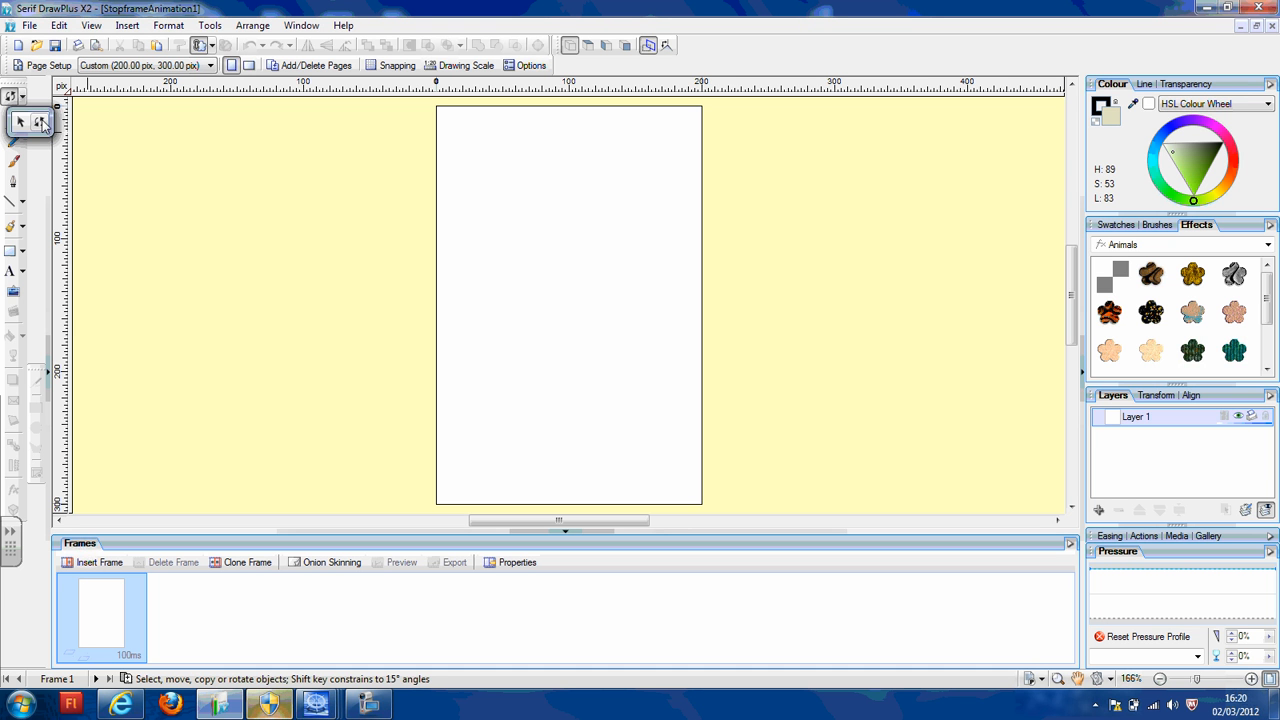
left_click(20, 121)
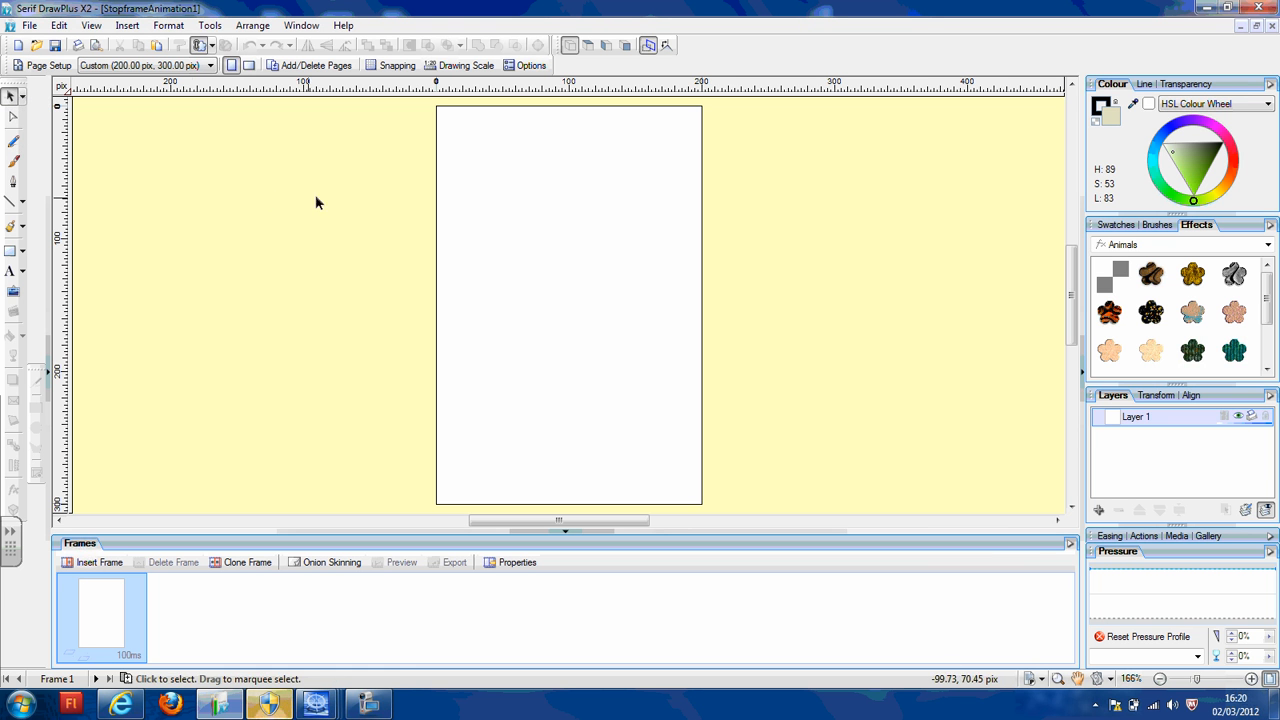
left_click_drag(523, 214, 644, 274)
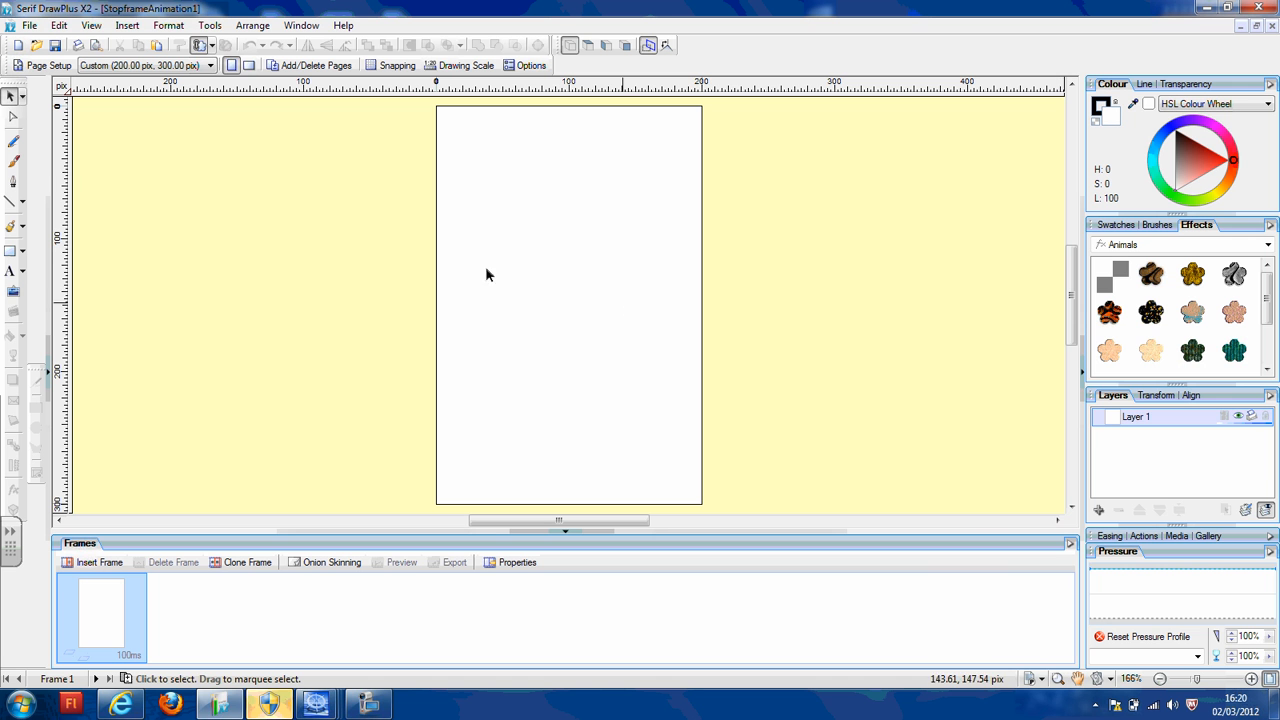
left_click_drag(459, 136, 529, 283)
right_click(528, 277)
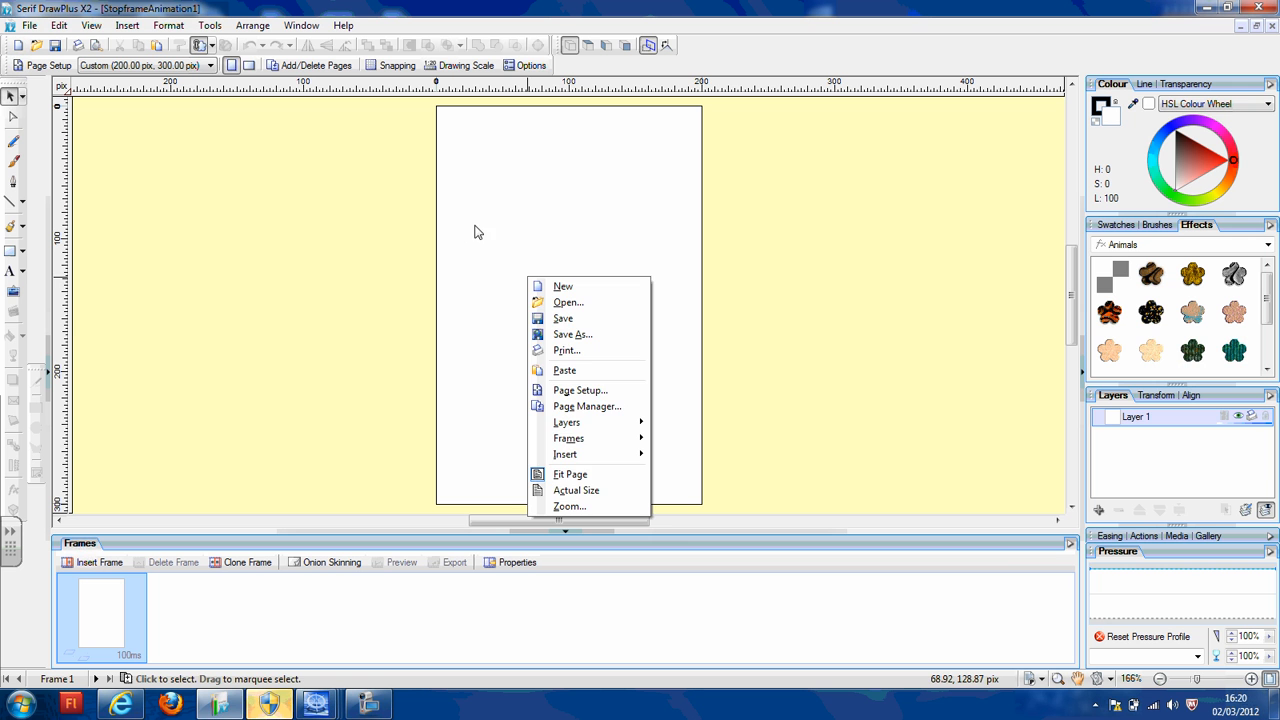
left_click(476, 232)
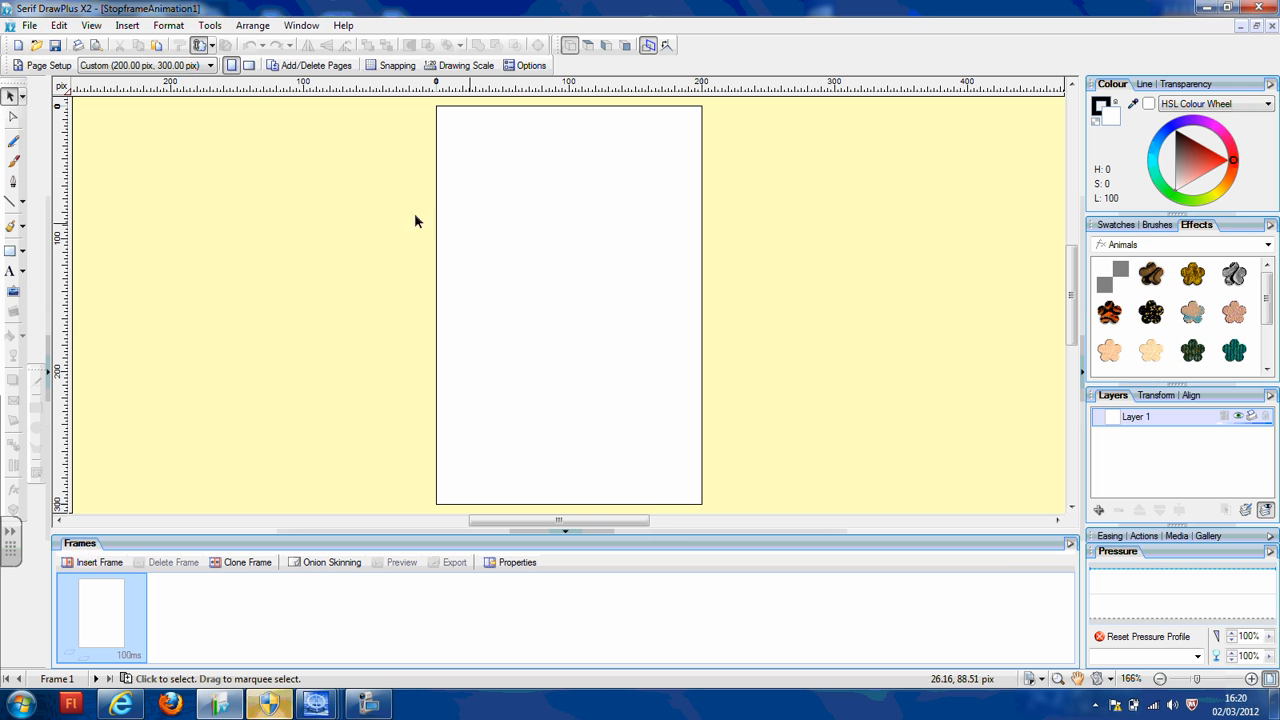
left_click(13, 118)
left_click(13, 97)
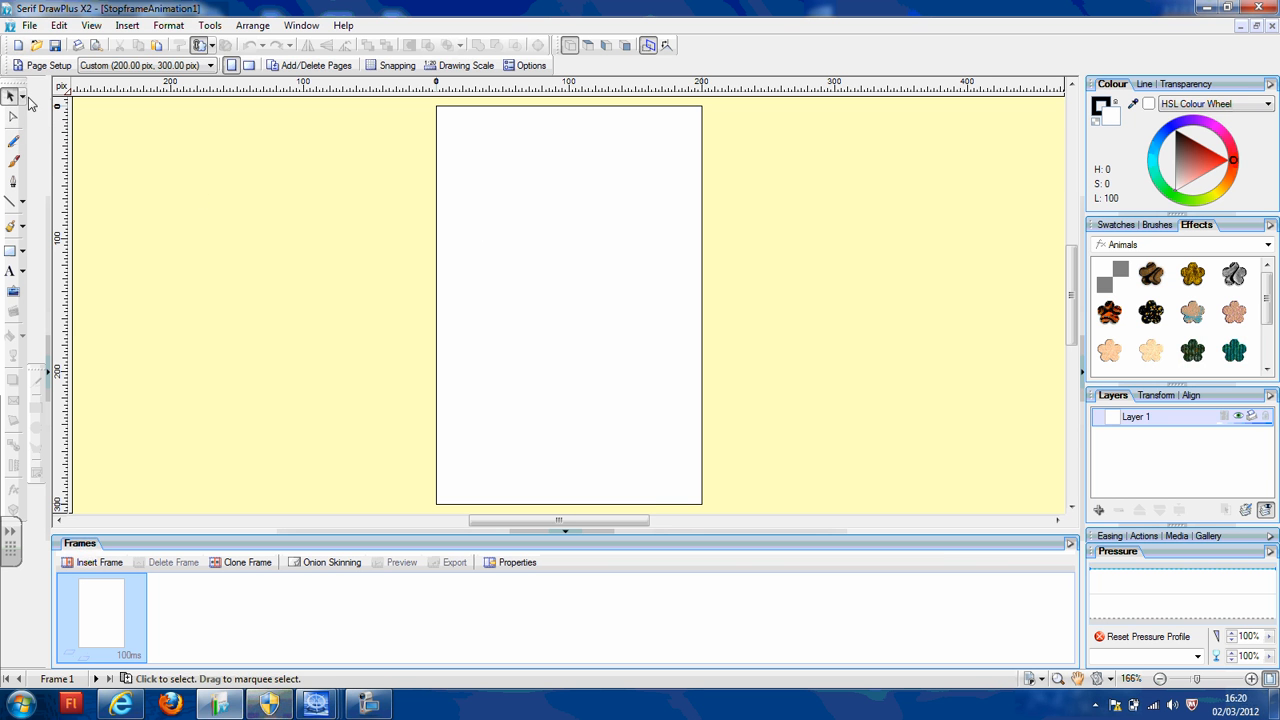
- Draw a Quick Rectangle about 103 x 111 pix on the upper half of the page and fill it light red (H 0, S 100, L 74)
left_click(10, 251)
left_click_drag(480, 145, 618, 293)
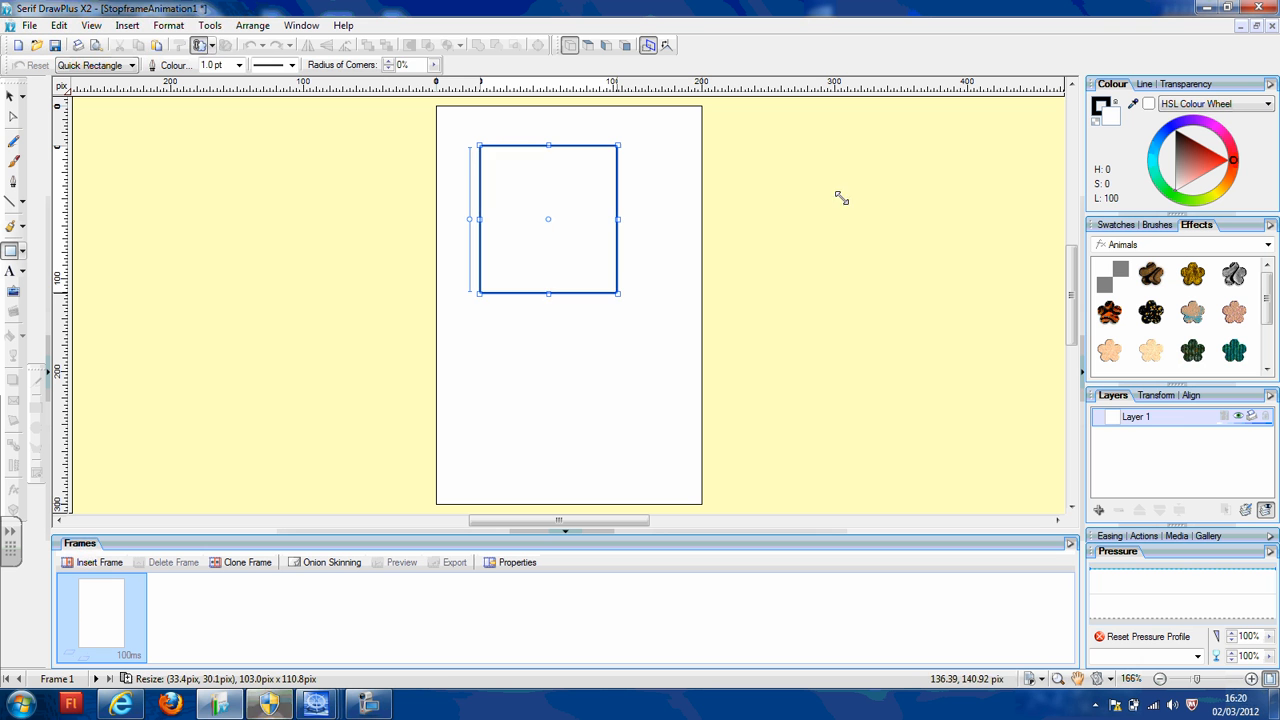
left_click_drag(1178, 166, 1203, 228)
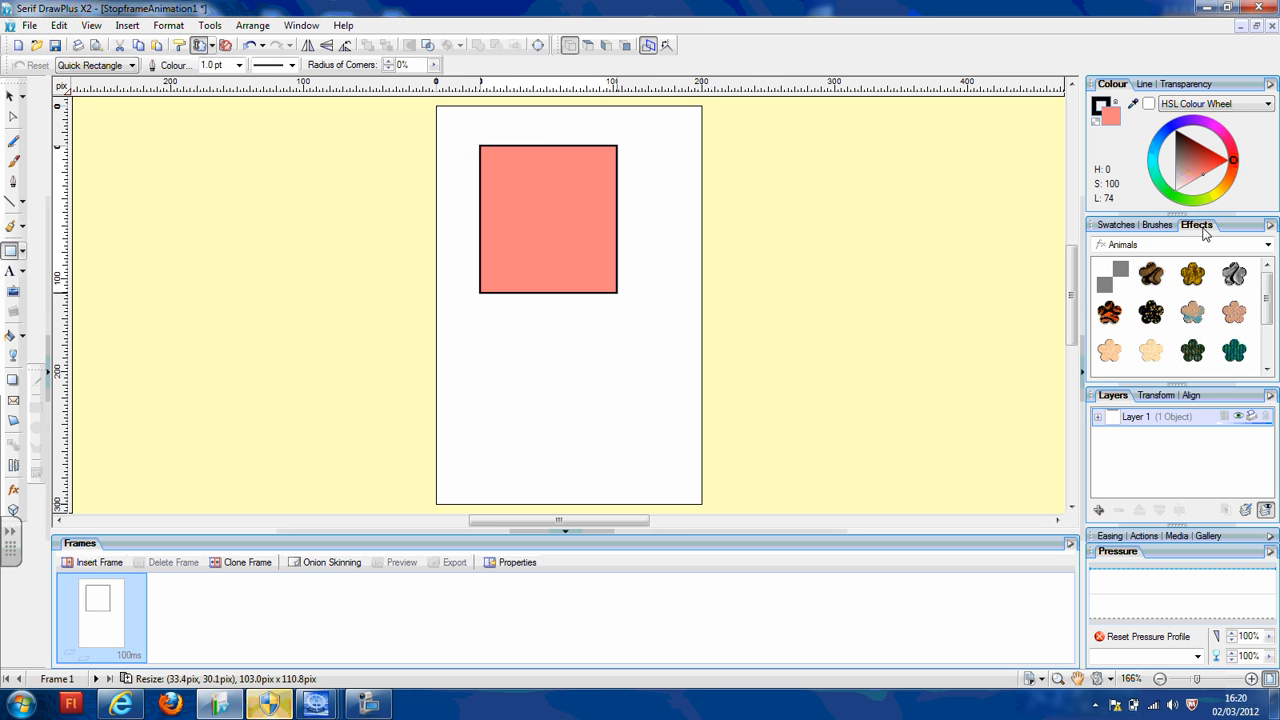
- Move the light red rectangle slightly down the page
left_click(13, 97)
left_click(129, 120)
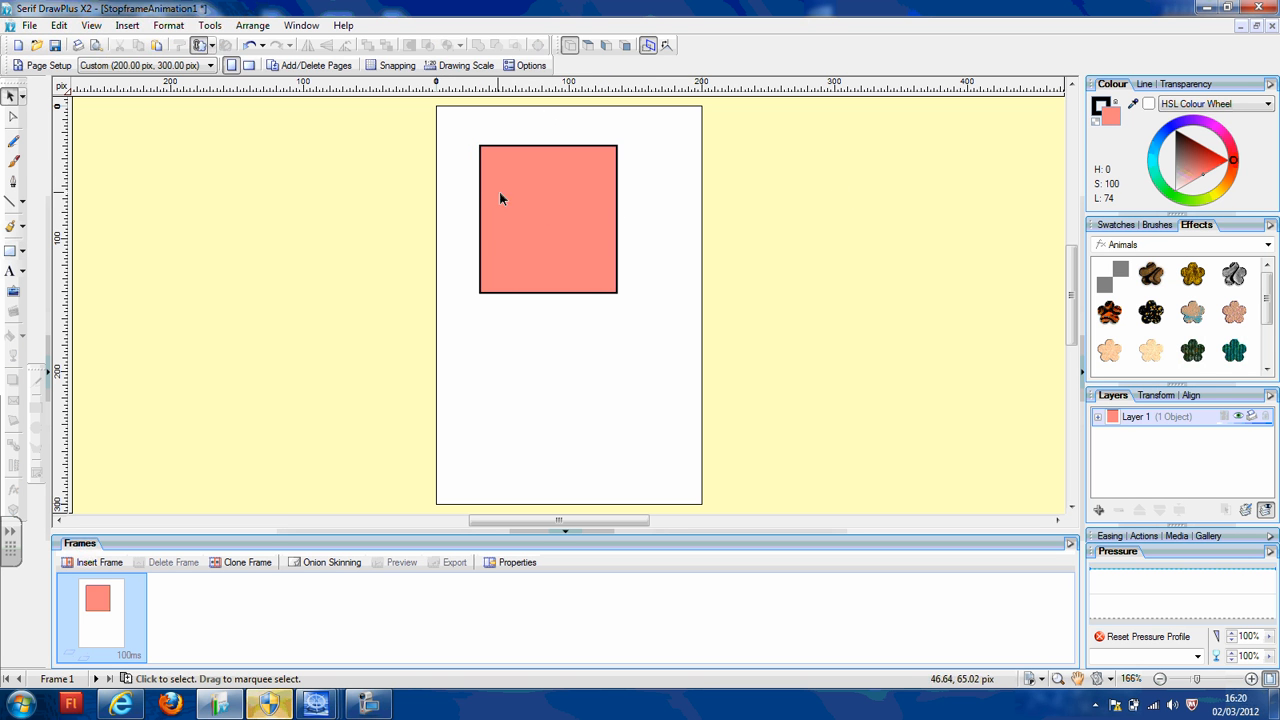
left_click_drag(511, 185, 515, 225)
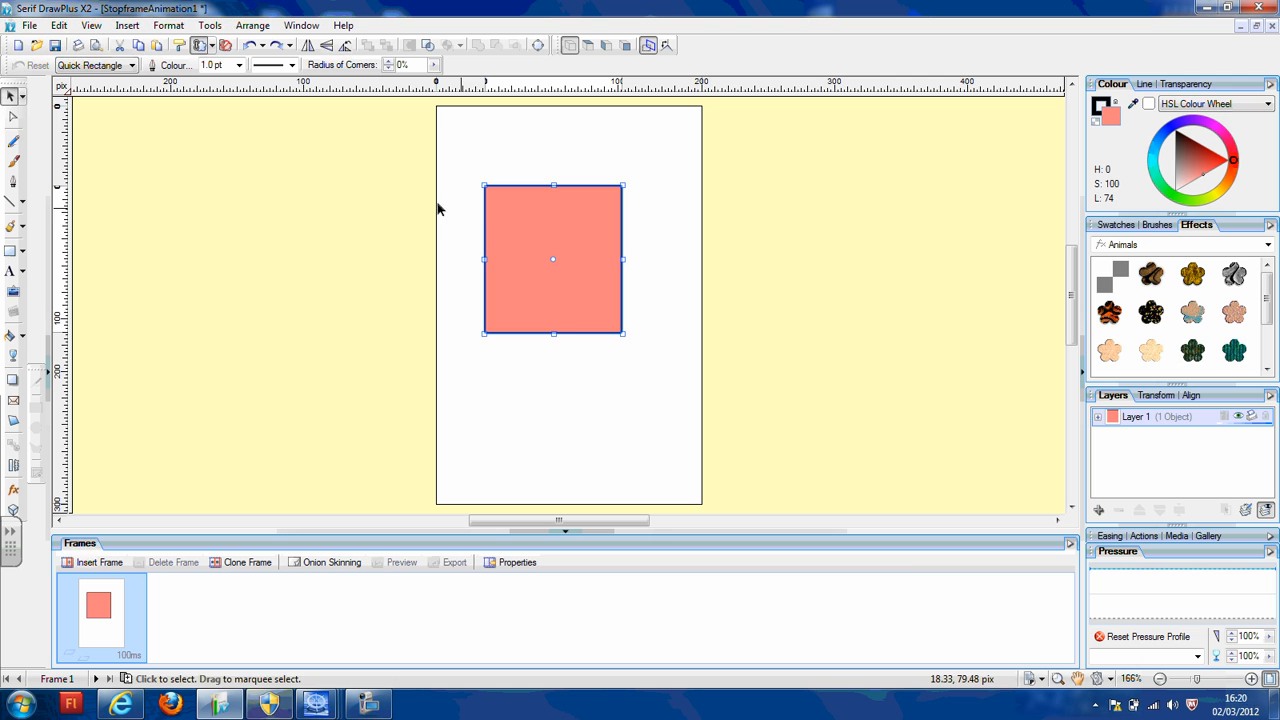
- Round the rectangle's corners to a 6% radius using its node handle and deselect it
left_click(13, 116)
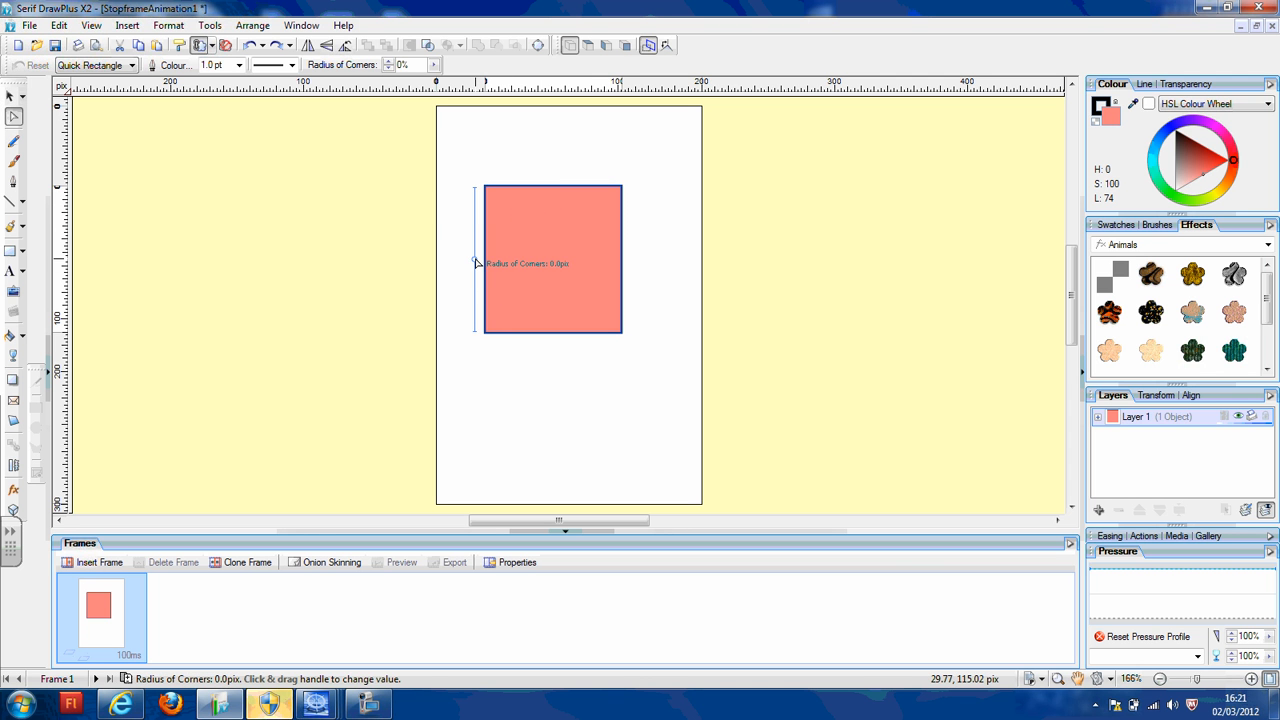
mouse_move(476, 262)
left_mouse_down()
mouse_move(489, 180)
mouse_move(462, 222)
mouse_move(461, 294)
mouse_move(443, 330)
mouse_move(474, 255)
left_mouse_up()
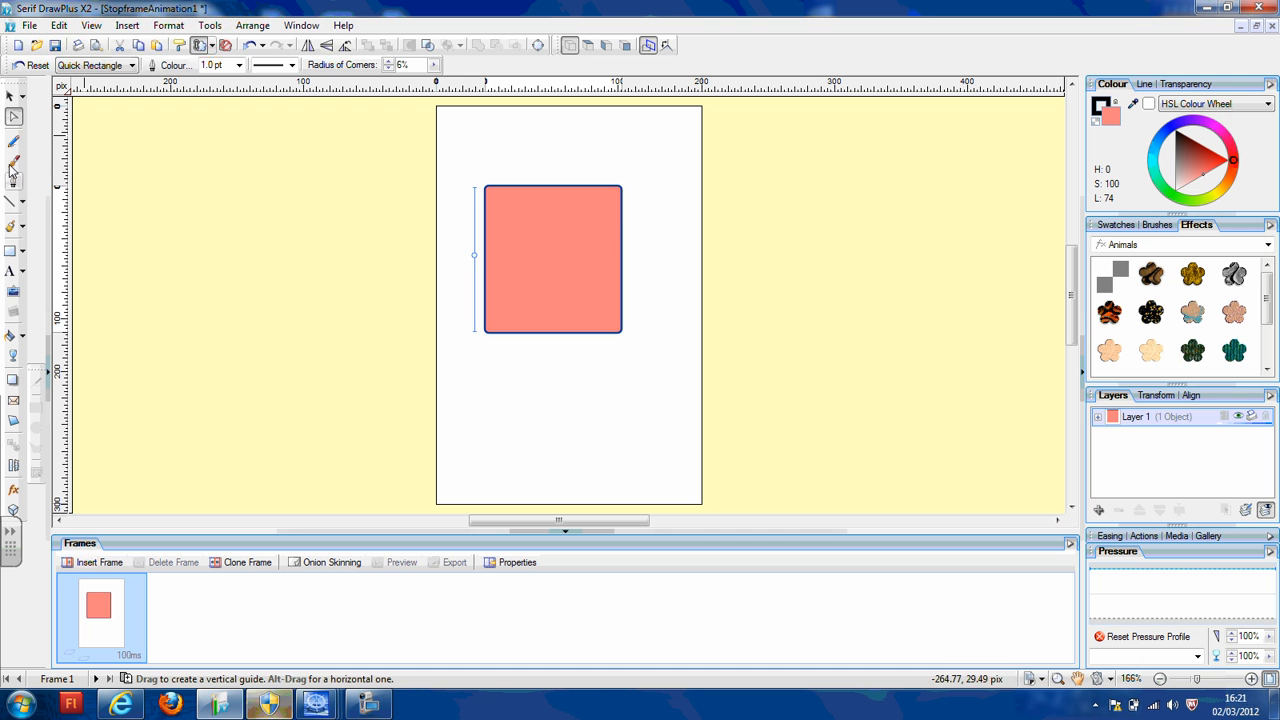
left_click(10, 97)
left_click(88, 165)
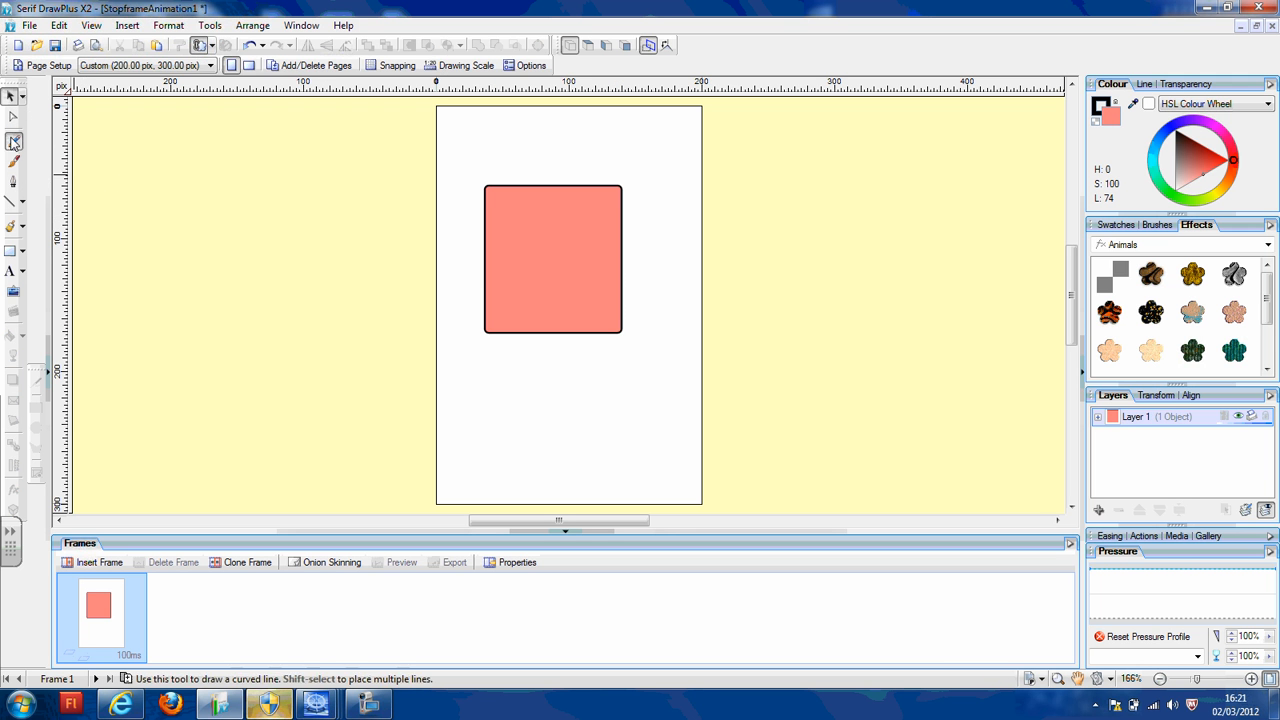
- Sketch a looping 1 pt pencil curve on the pasteboard left of the page and paint a black 32 pt brush stroke over it
left_click(13, 142)
mouse_move(209, 228)
left_mouse_down()
mouse_move(281, 249)
mouse_move(226, 283)
left_mouse_up()
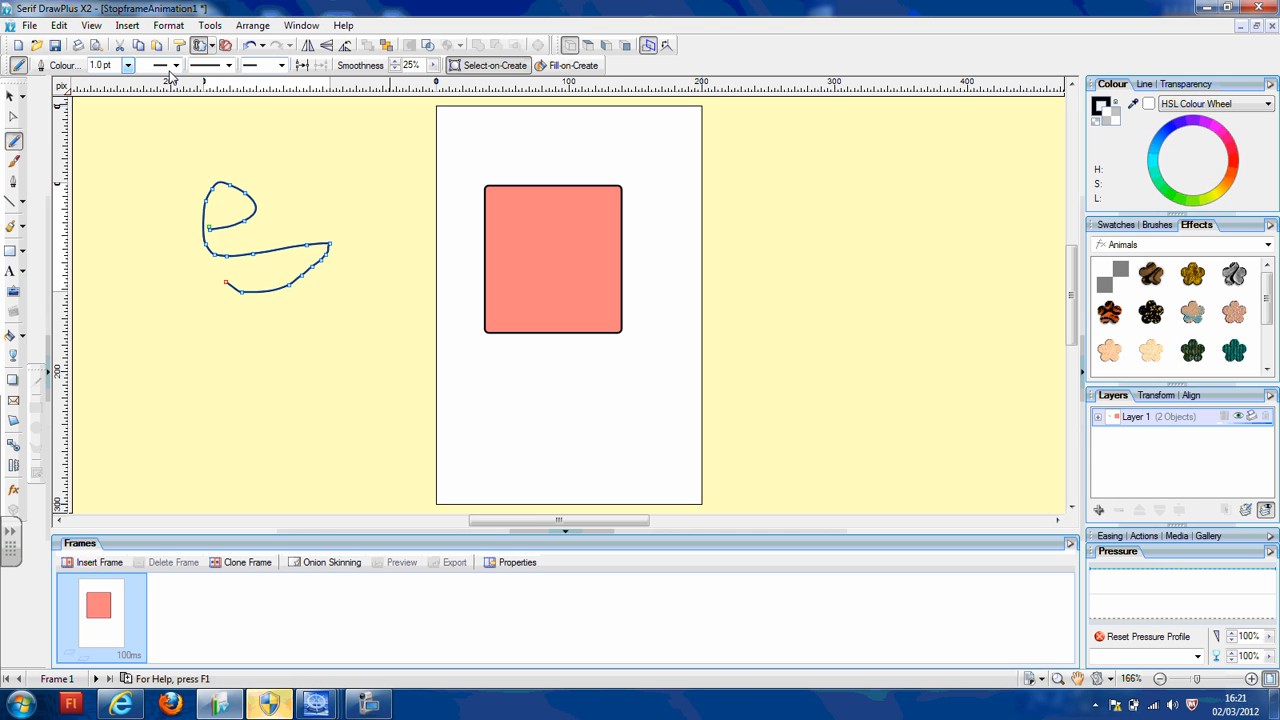
left_click(10, 95)
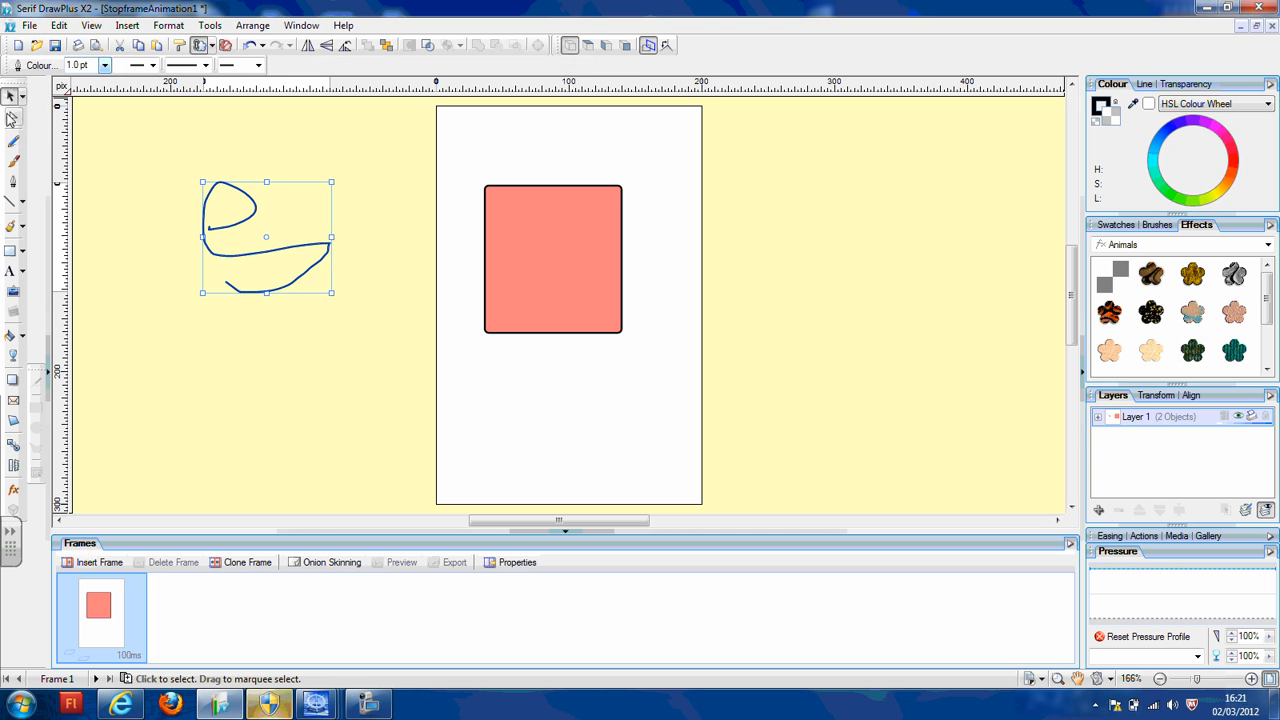
left_click(14, 163)
mouse_move(142, 182)
left_mouse_down()
mouse_move(280, 250)
mouse_move(318, 343)
left_mouse_up()
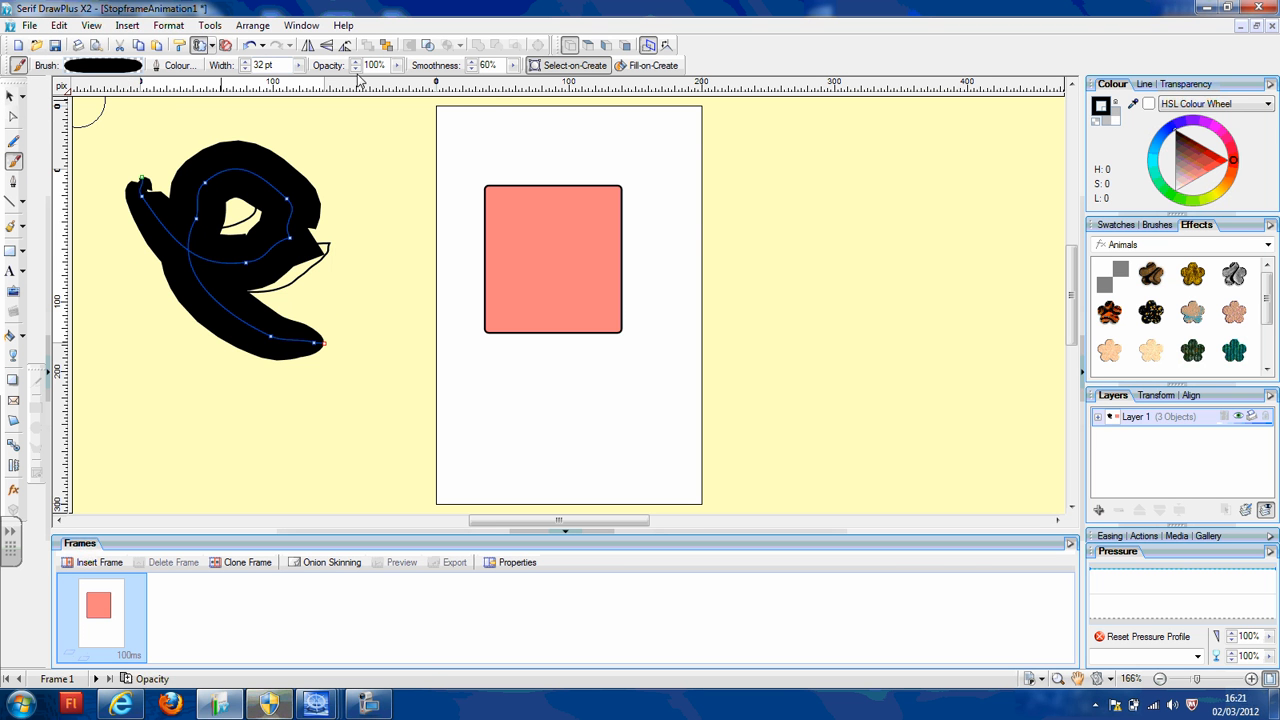
- Draw a bezier curve with the Pen tool beside the black stroke and a straight 1 pt line above it
left_click(14, 186)
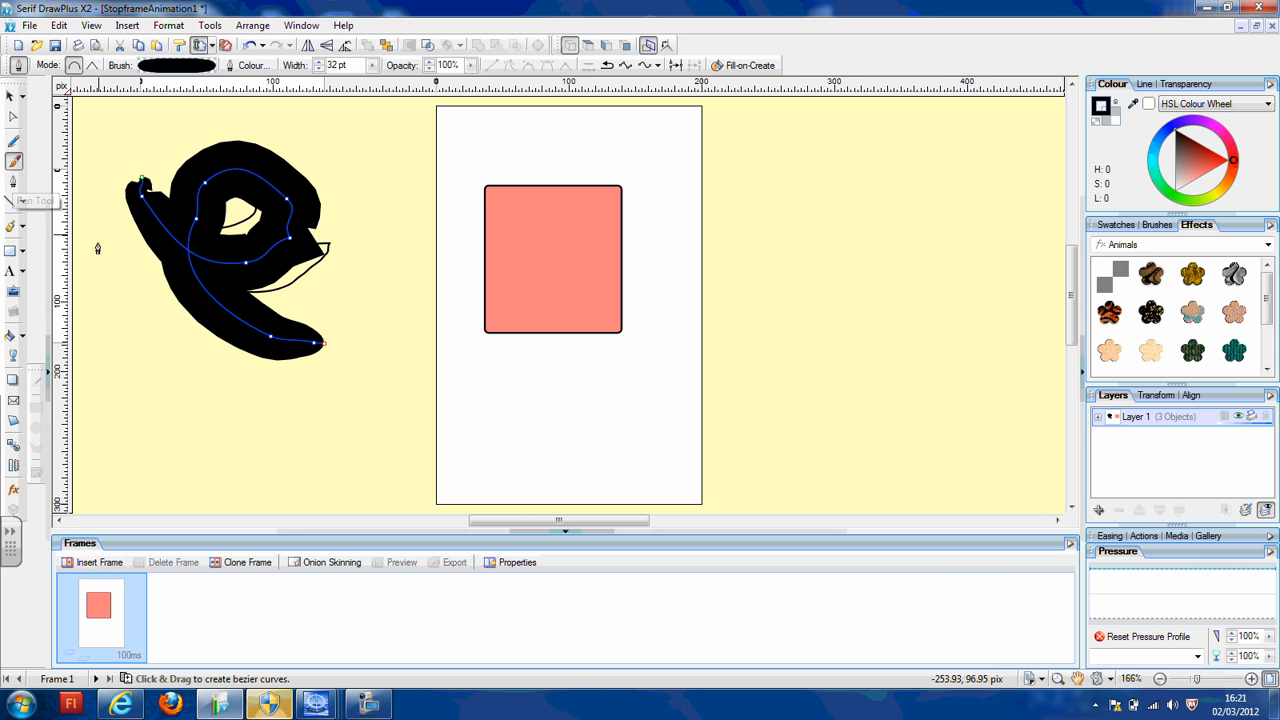
left_click_drag(97, 243, 267, 349)
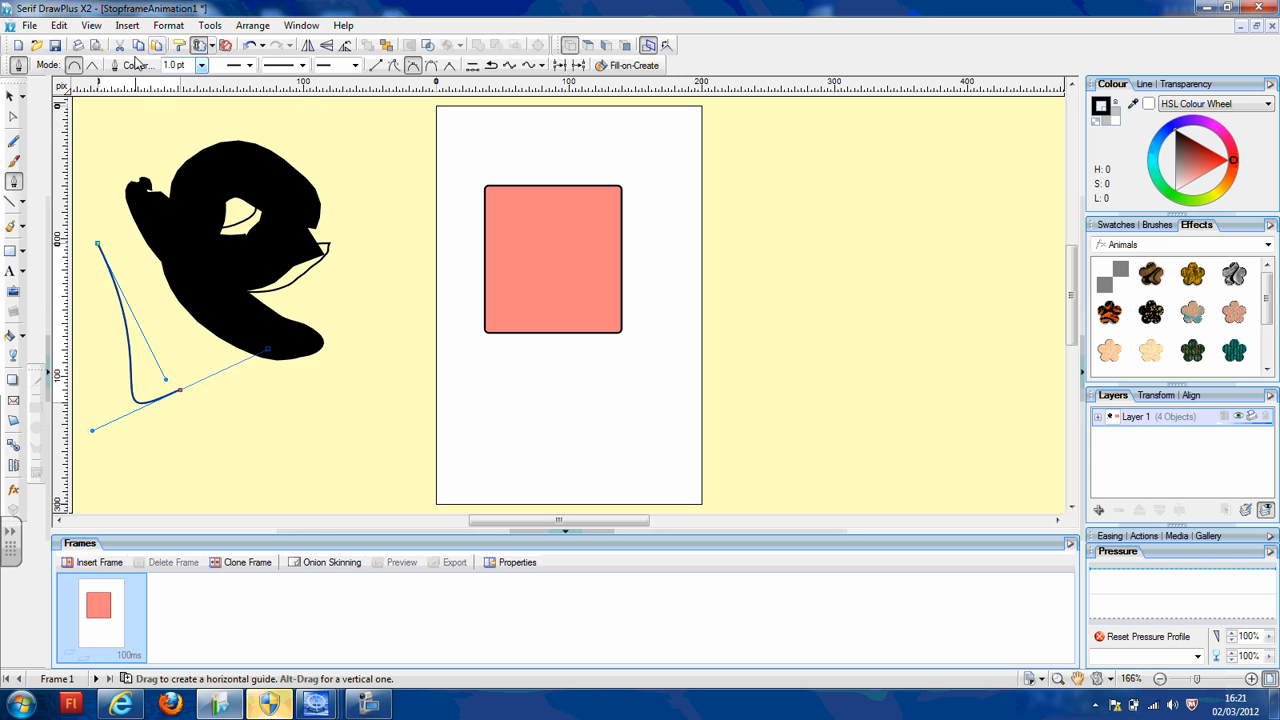
left_click(13, 201)
left_click_drag(123, 146, 353, 119)
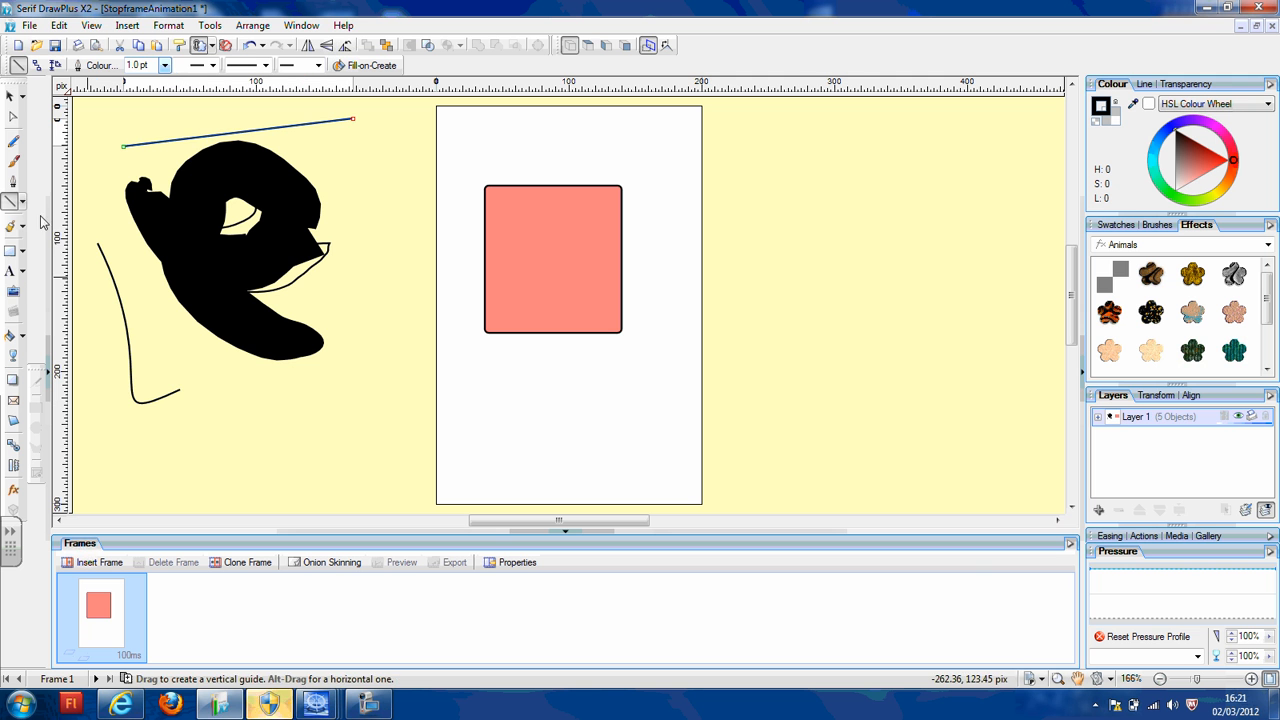
- Draw two loose connector lines by the page's left edge and two attached to the rectangle's left and bottom sides
left_click(23, 202)
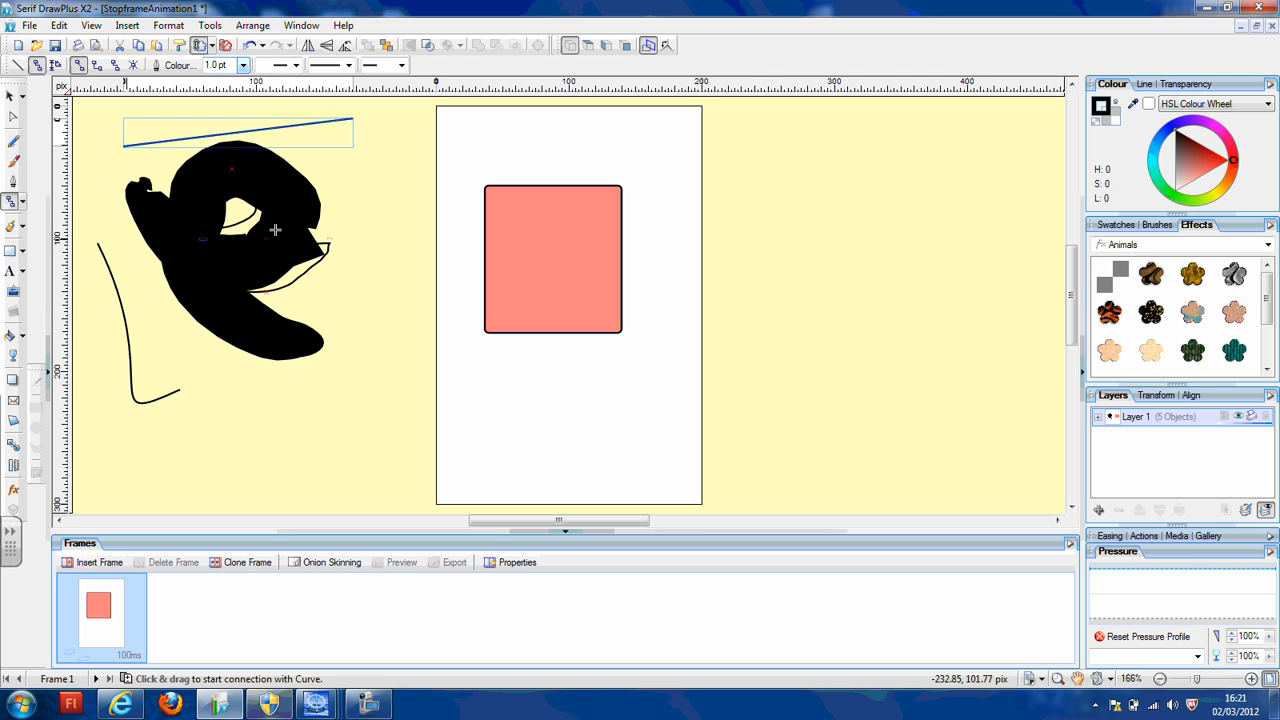
left_click(40, 226)
left_click_drag(393, 260, 391, 298)
left_click_drag(405, 359, 492, 369)
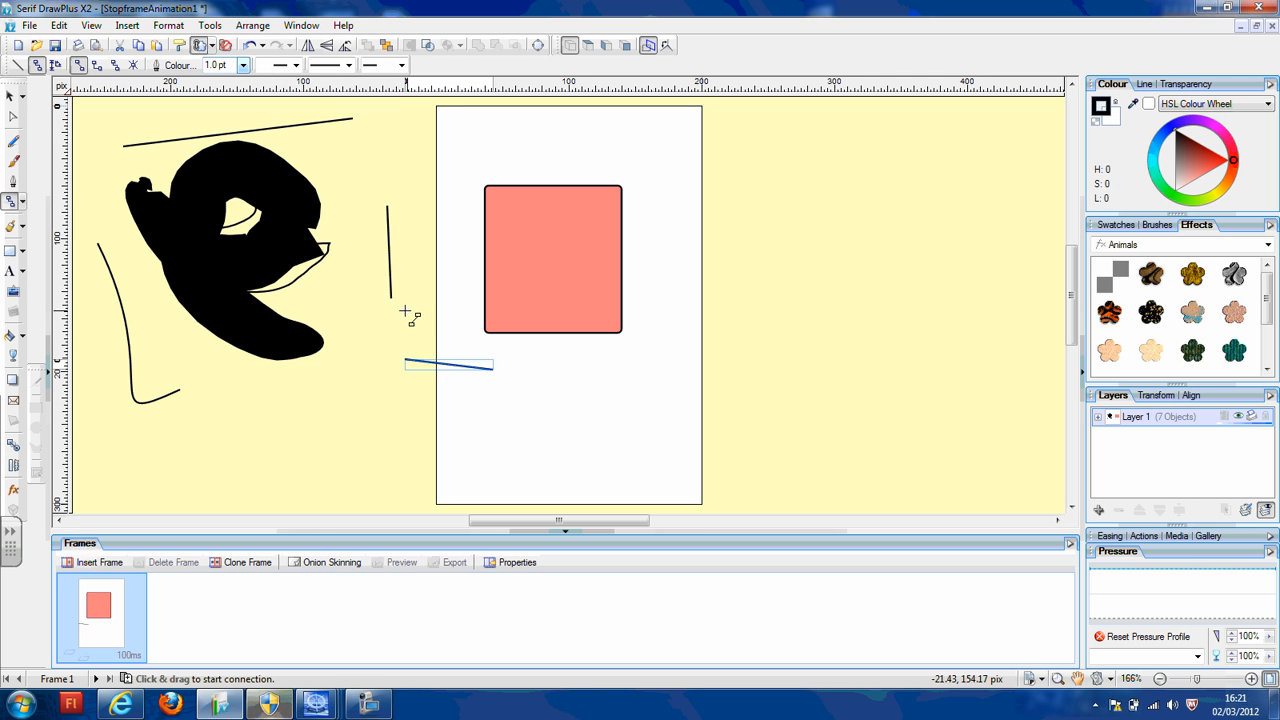
left_click_drag(397, 298, 530, 296)
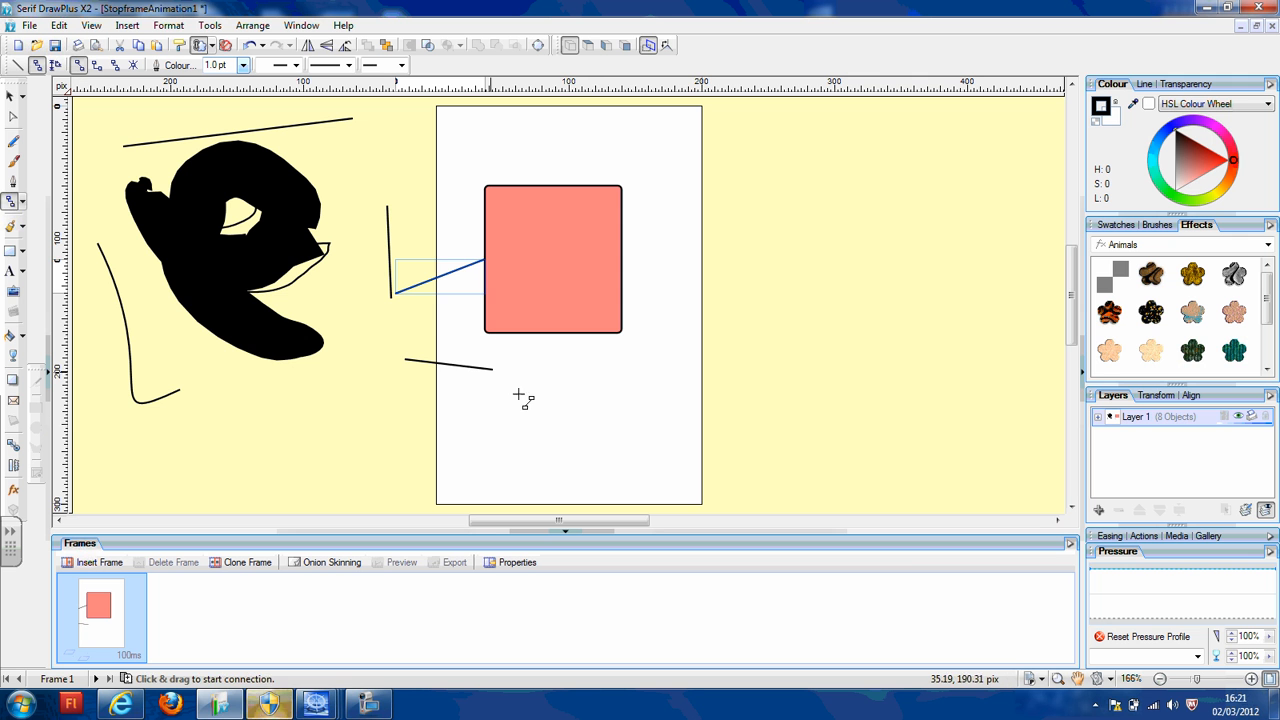
left_click_drag(574, 430, 586, 316)
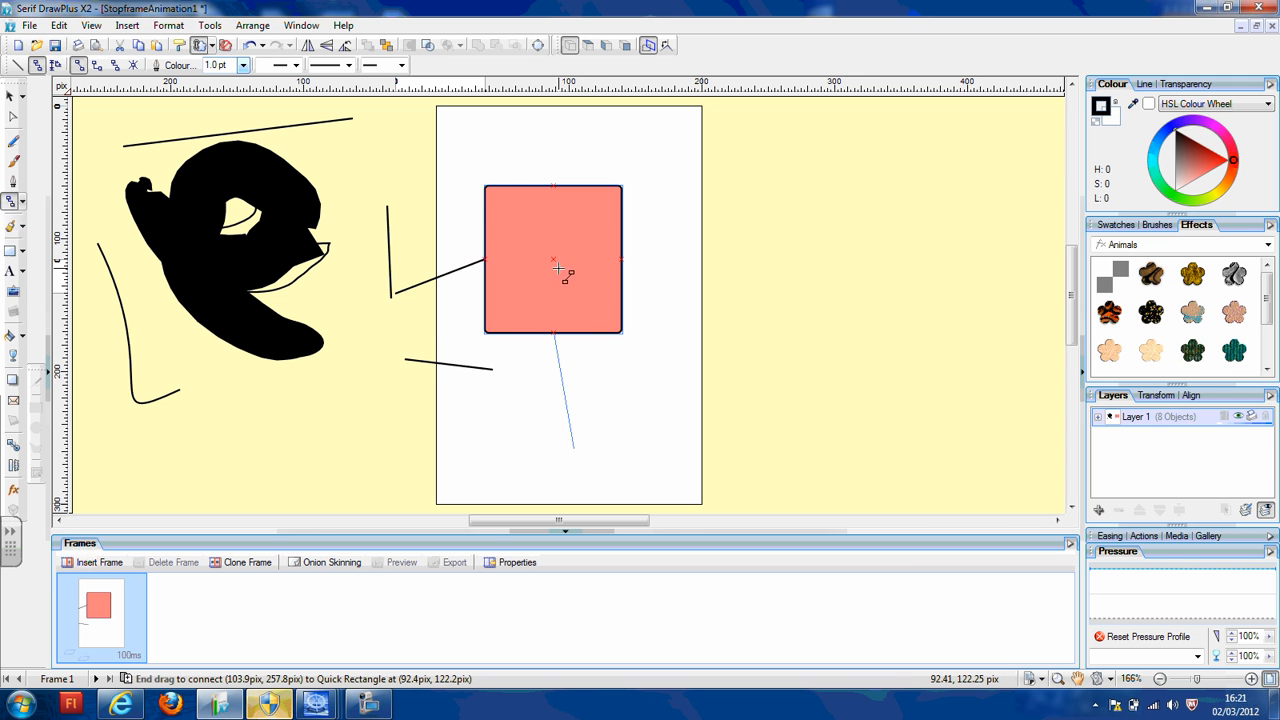
left_click_drag(612, 256, 554, 333)
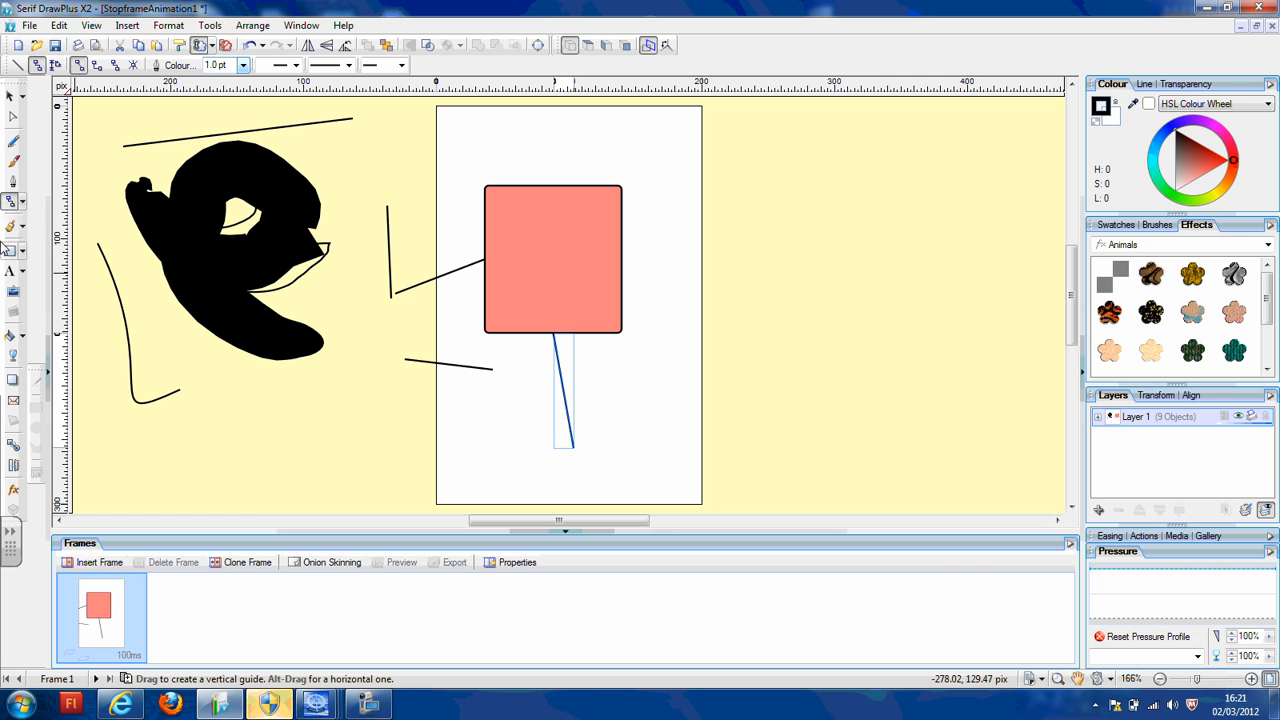
- Paint a bent closed freeform shape with a round 14 pt nib below the black brush stroke
left_click(22, 202)
left_click(12, 229)
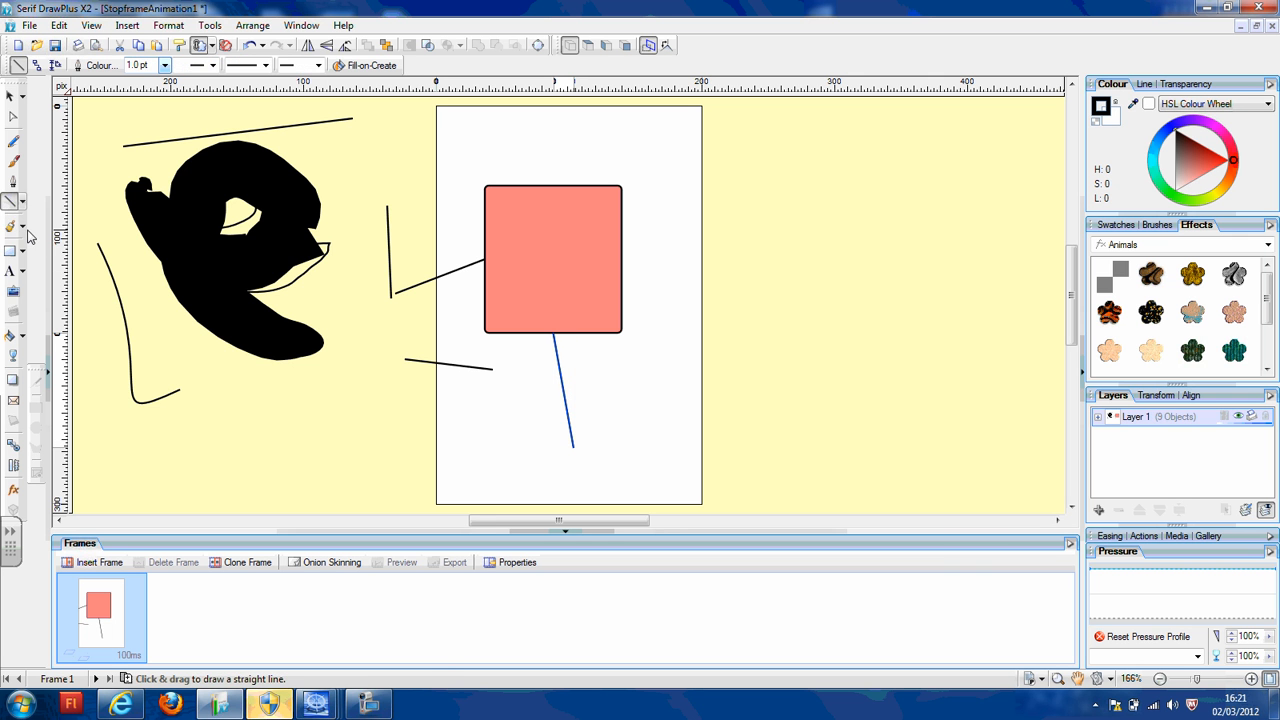
left_click(12, 229)
mouse_move(137, 362)
left_mouse_down()
mouse_move(189, 449)
mouse_move(226, 418)
left_mouse_up()
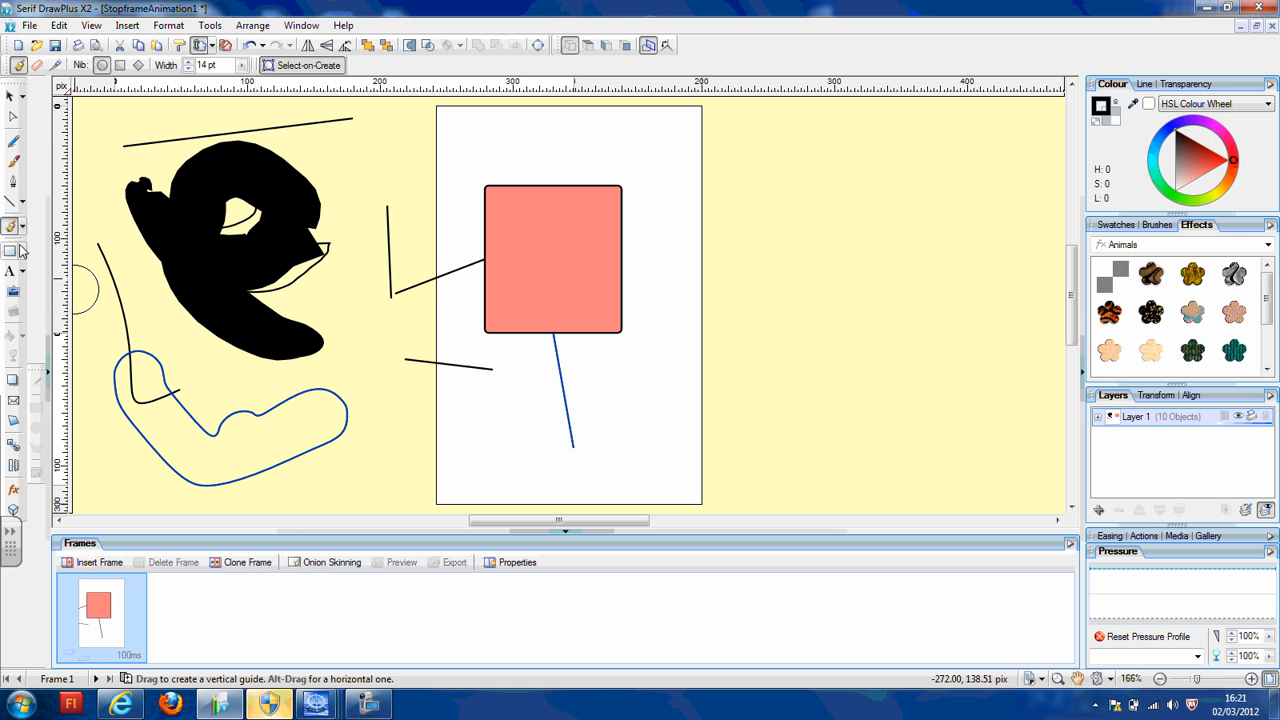
- Erase a diagonal strip across the middle of the freeform shape with the 14 pt round vector eraser
left_click(24, 229)
left_click(38, 251)
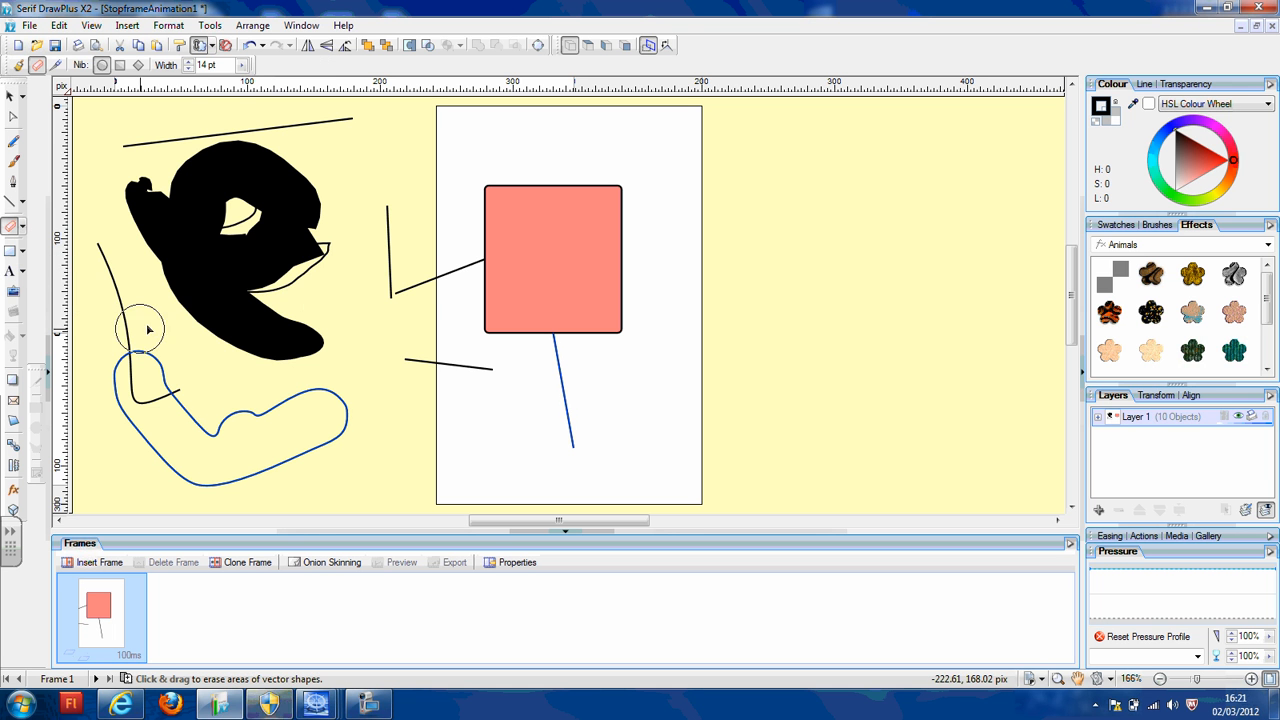
left_click_drag(140, 325, 321, 297)
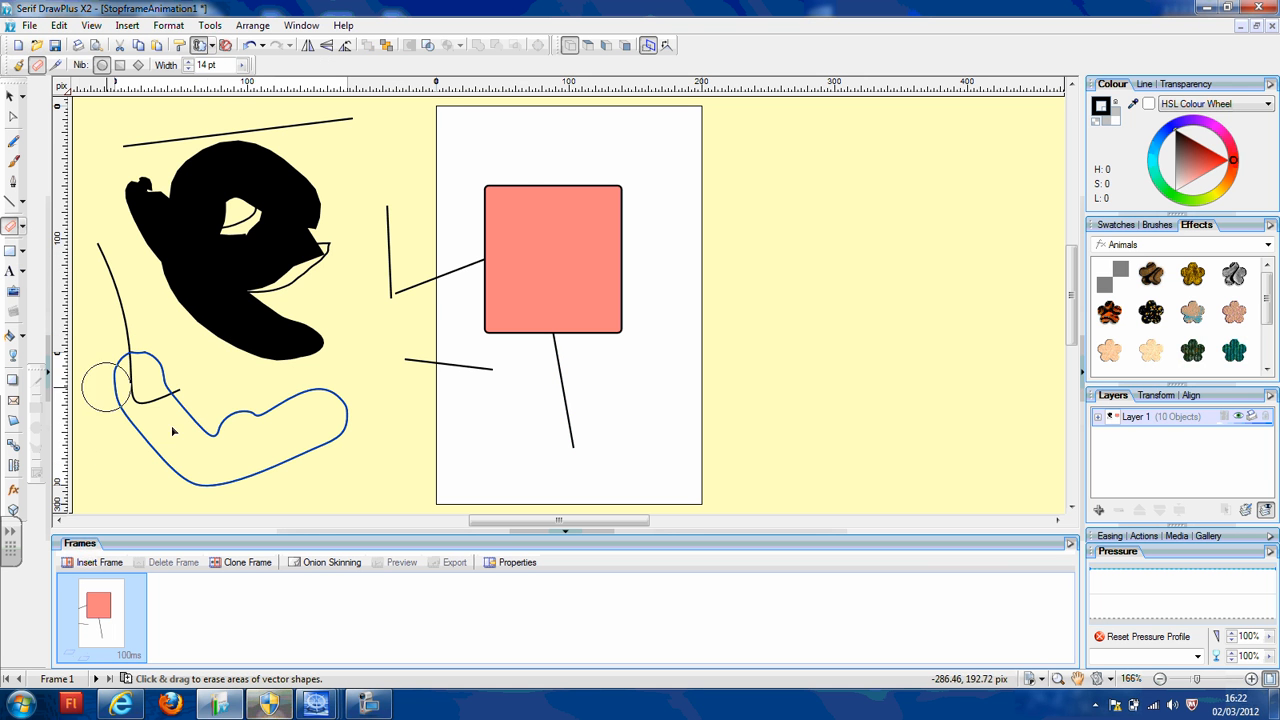
left_click_drag(207, 428, 154, 461)
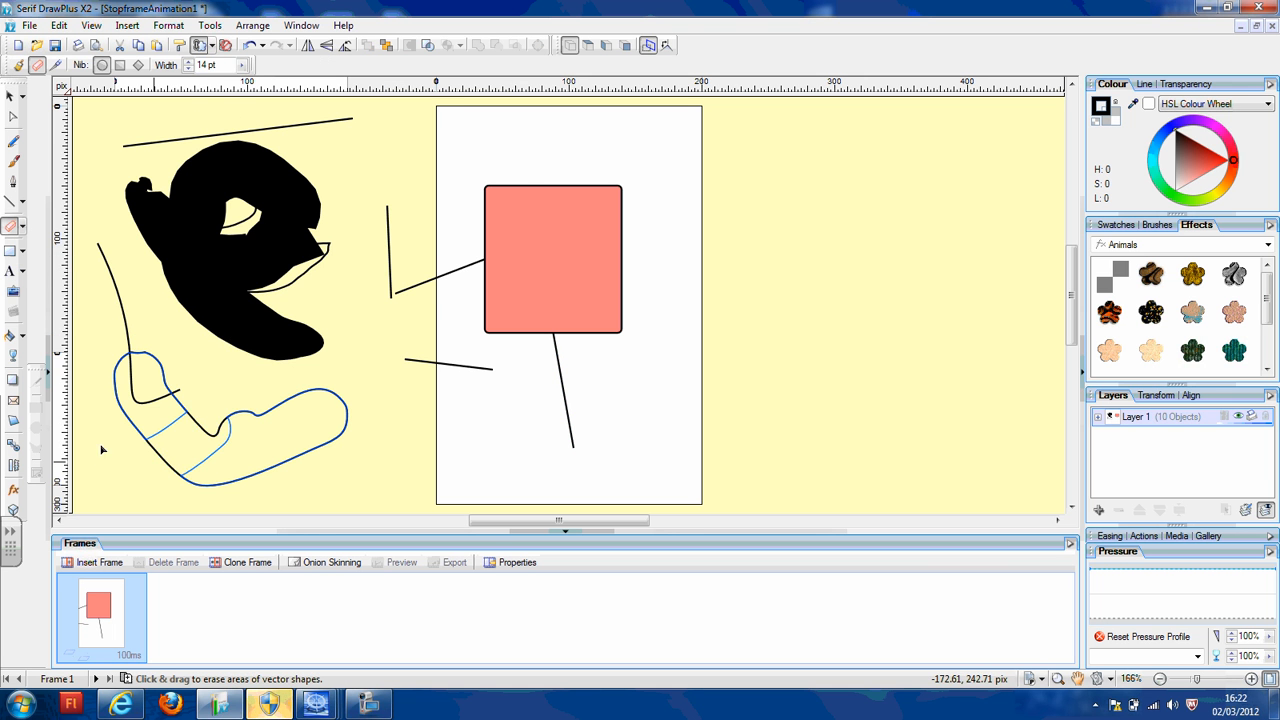
- Cut a jagged piece off the rectangle's upper-right corner with the Knife tool and move it clear, up and to the right
left_click(24, 229)
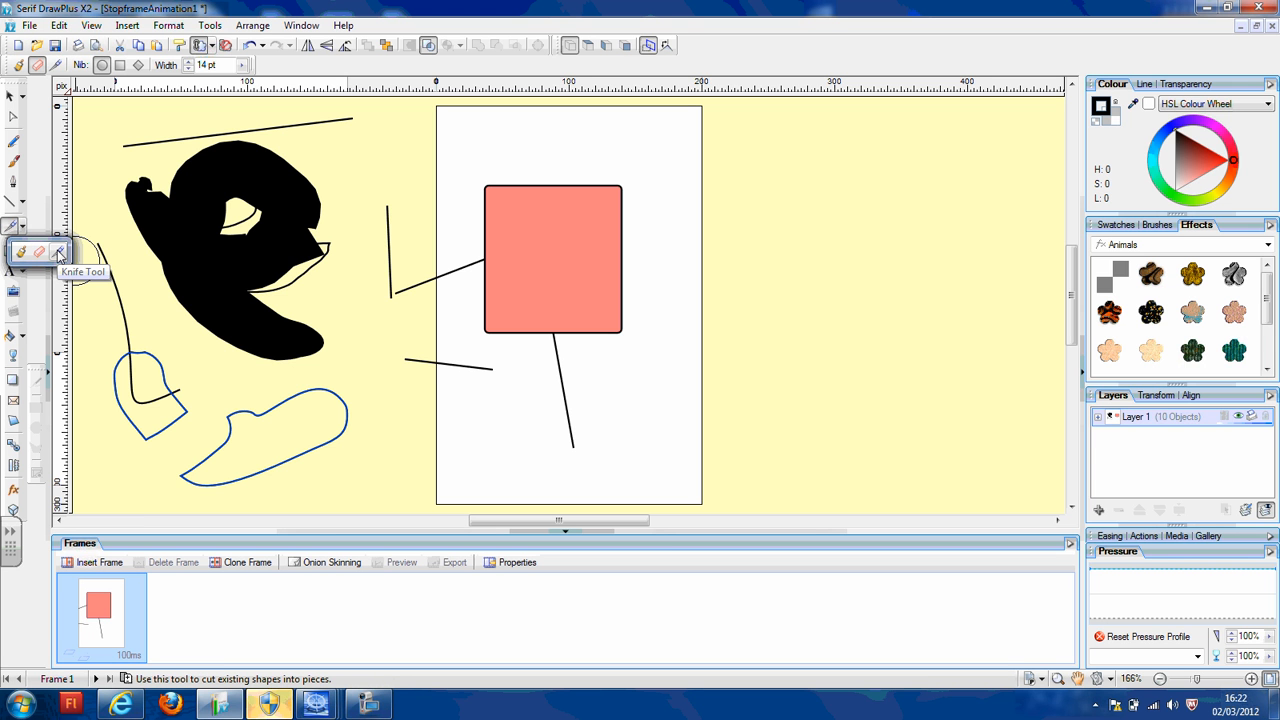
left_click(58, 253)
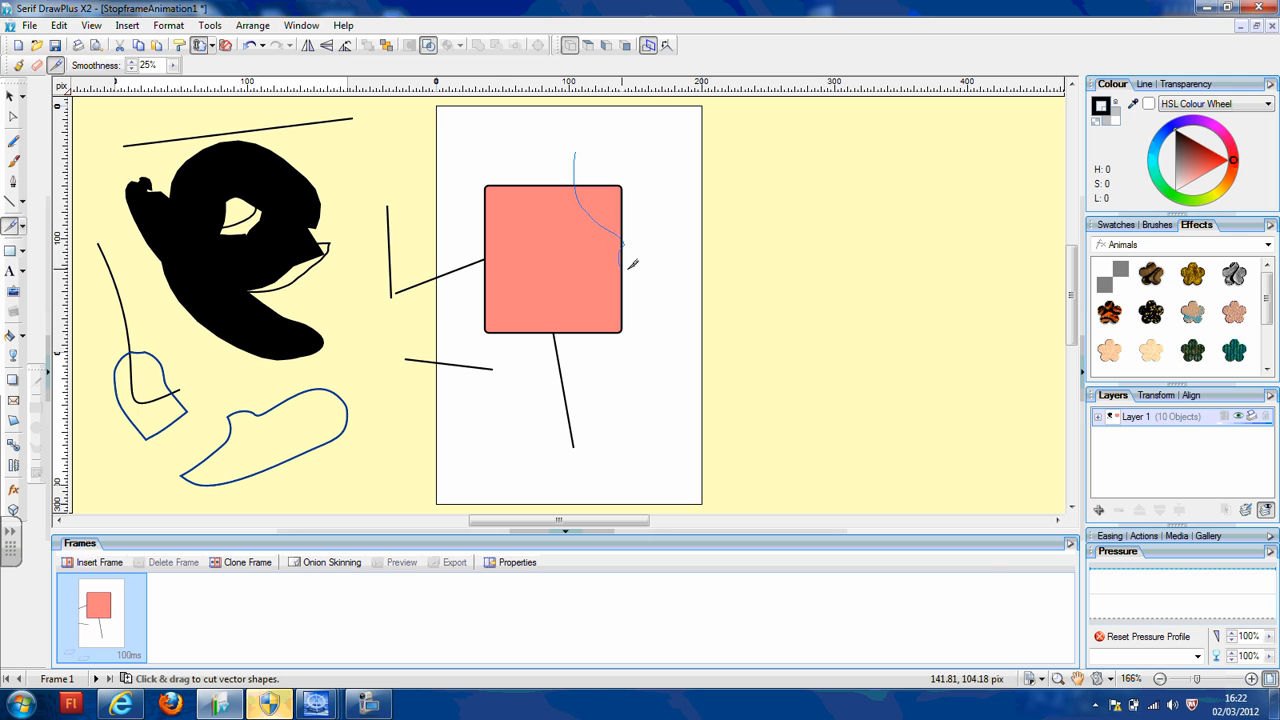
left_click(10, 95)
left_click(527, 250)
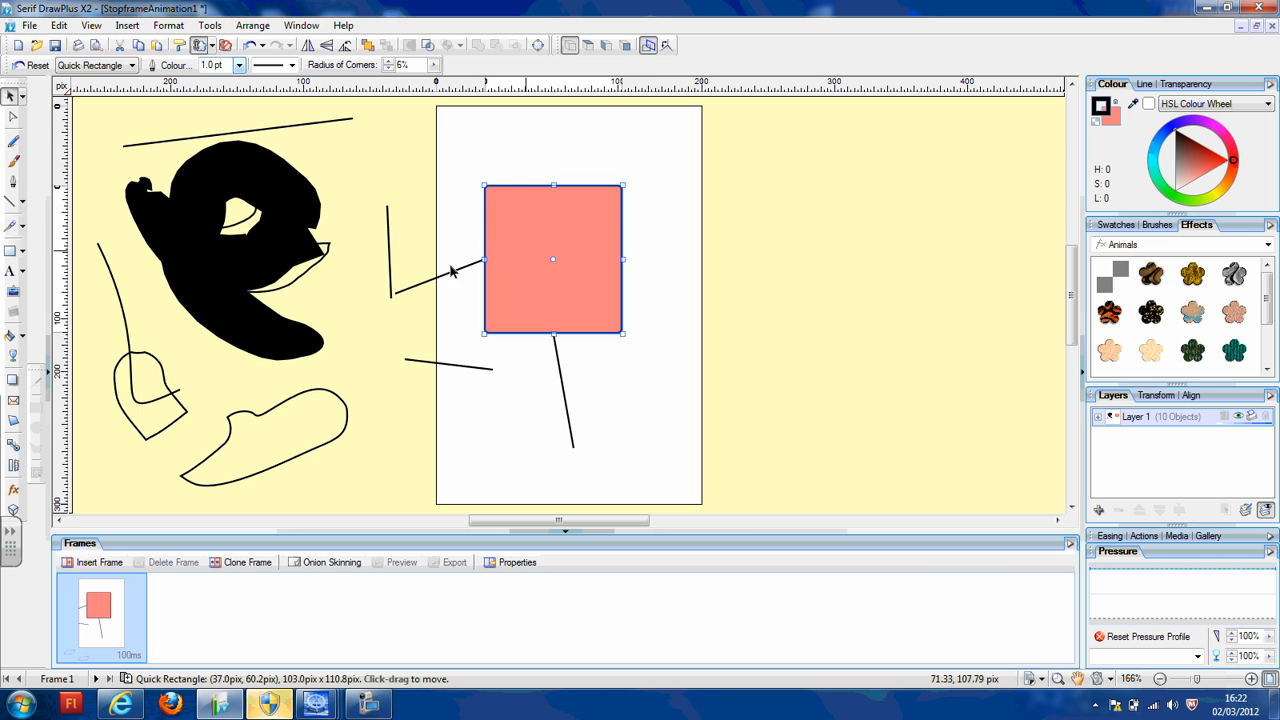
left_click(10, 226)
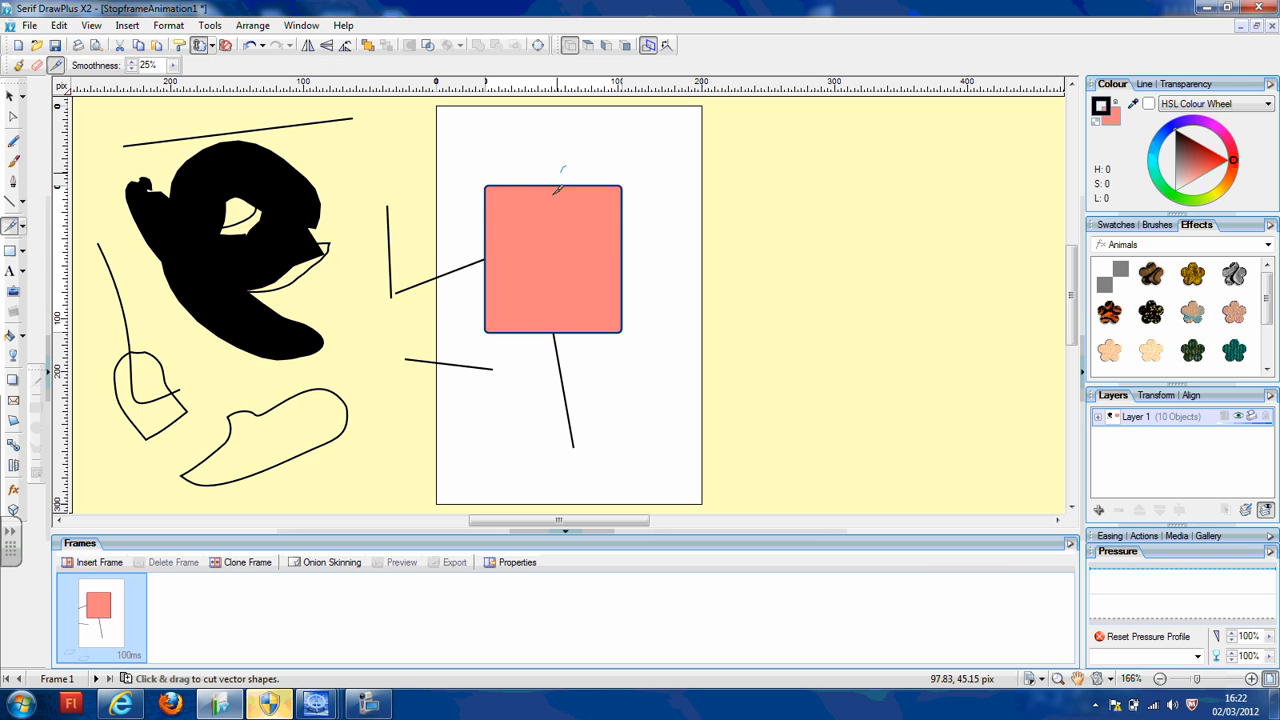
left_click_drag(580, 172, 578, 171)
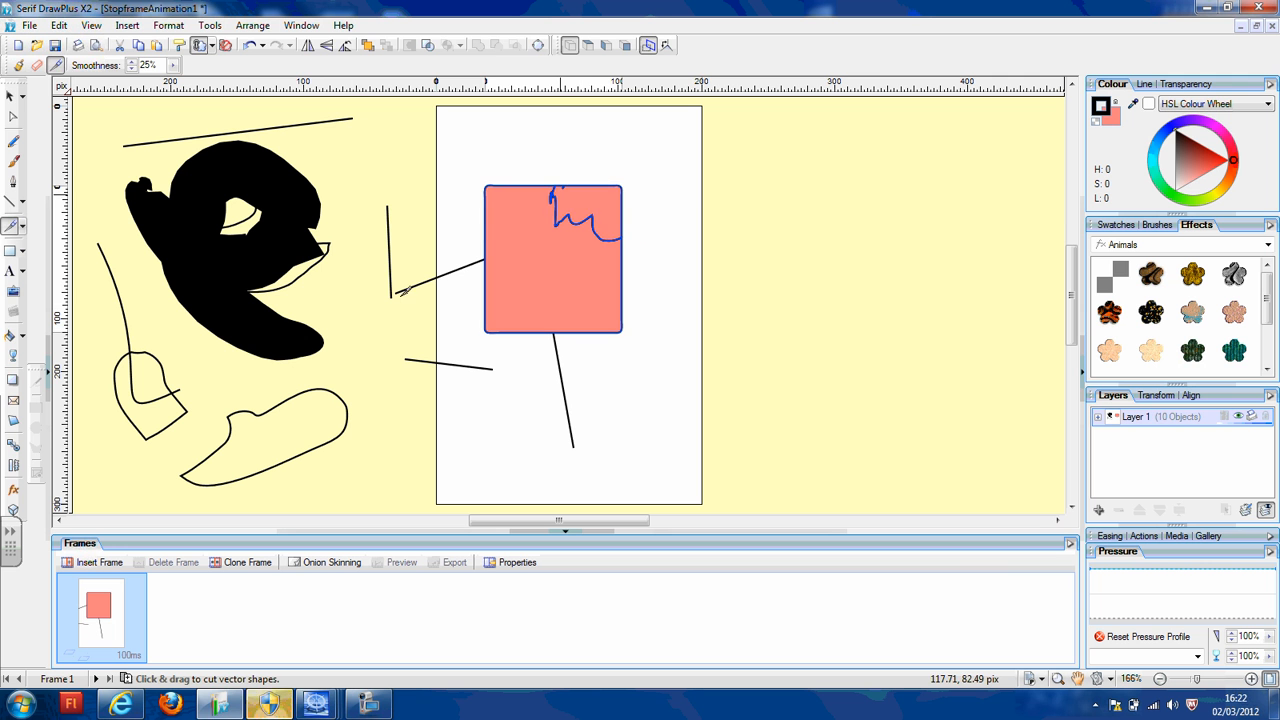
left_click(10, 95)
left_click(505, 137)
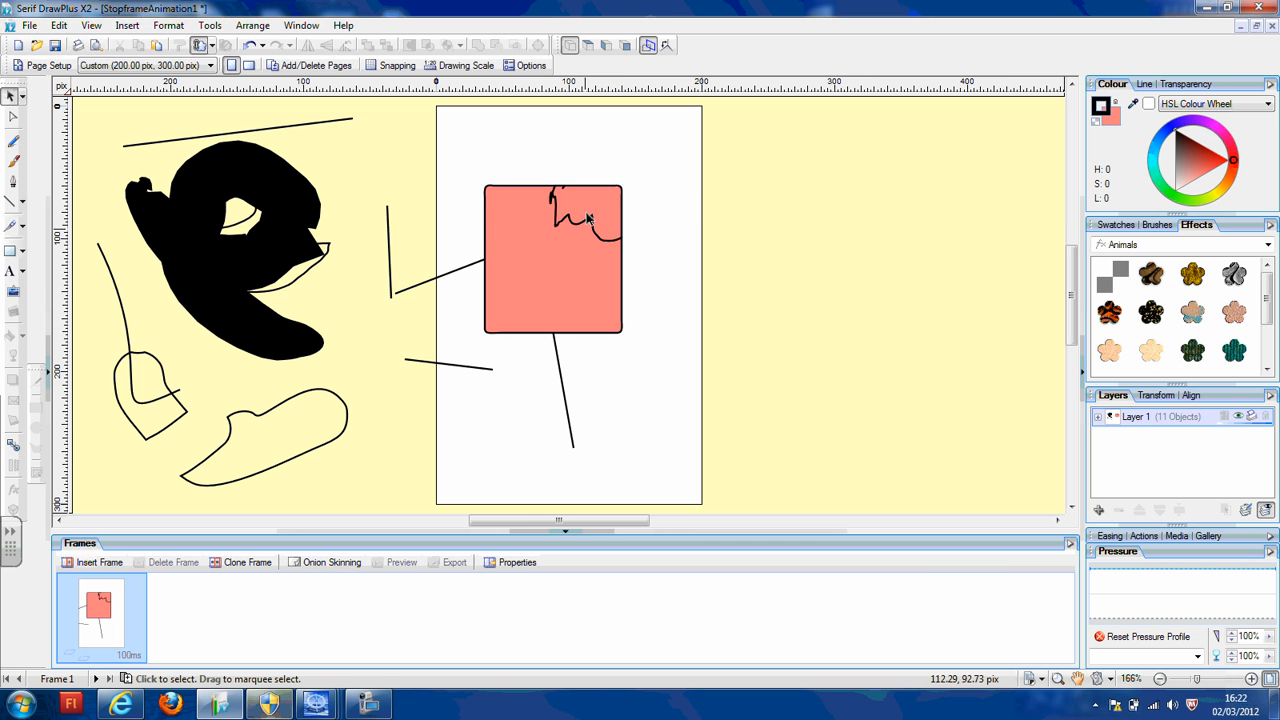
left_click_drag(595, 215, 657, 170)
left_click(637, 240)
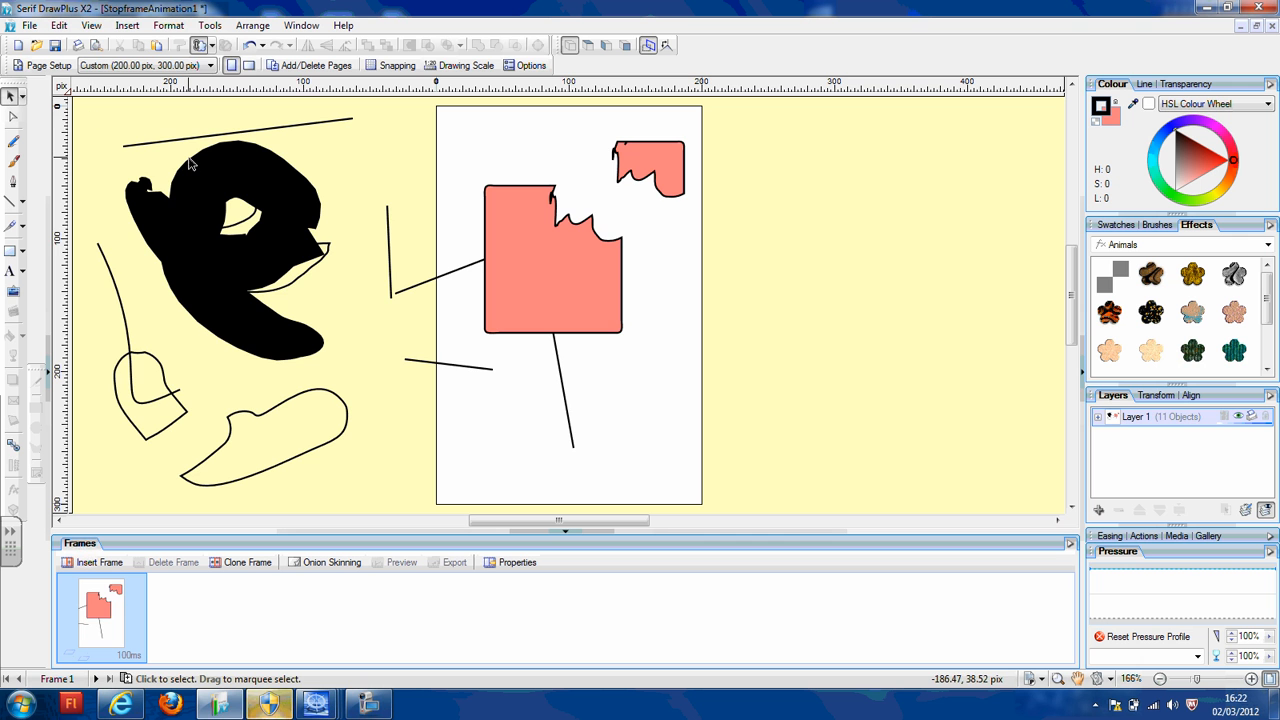
- Delete all objects and draw a new rectangle across the page's upper middle
key("ctrl+a")
key("Delete")
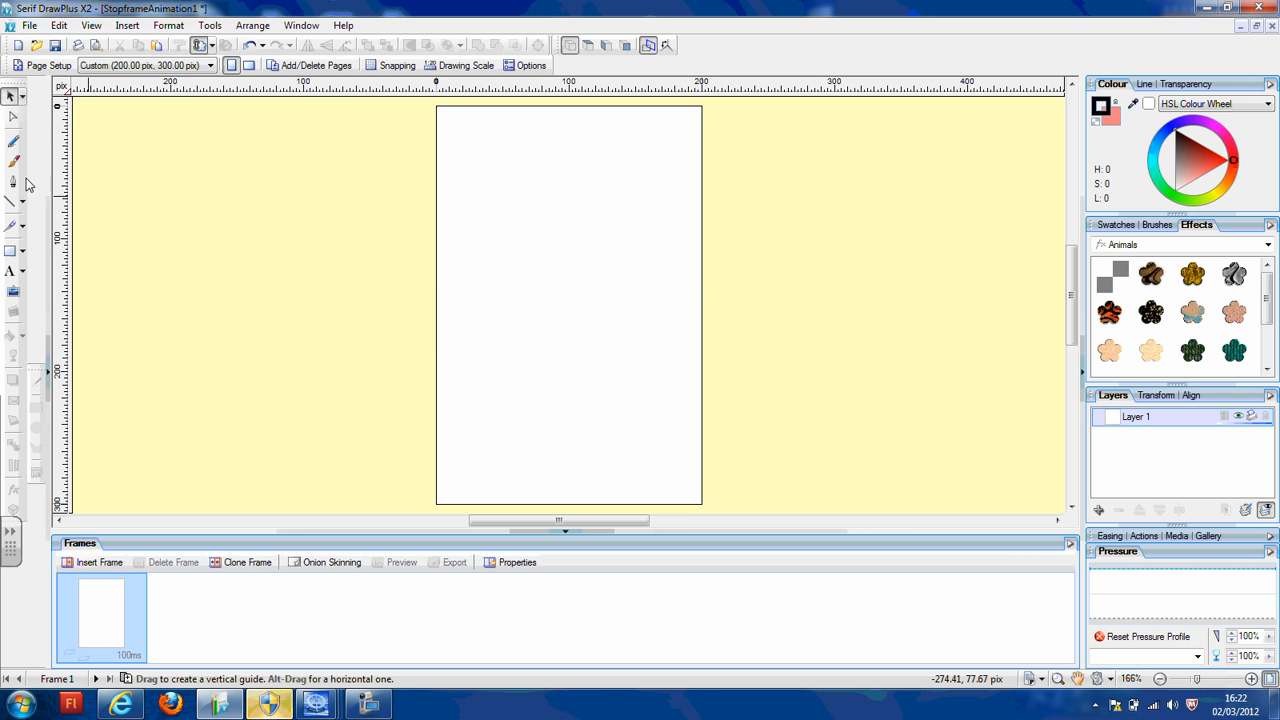
left_click(10, 251)
left_click_drag(478, 206, 657, 330)
left_click(10, 96)
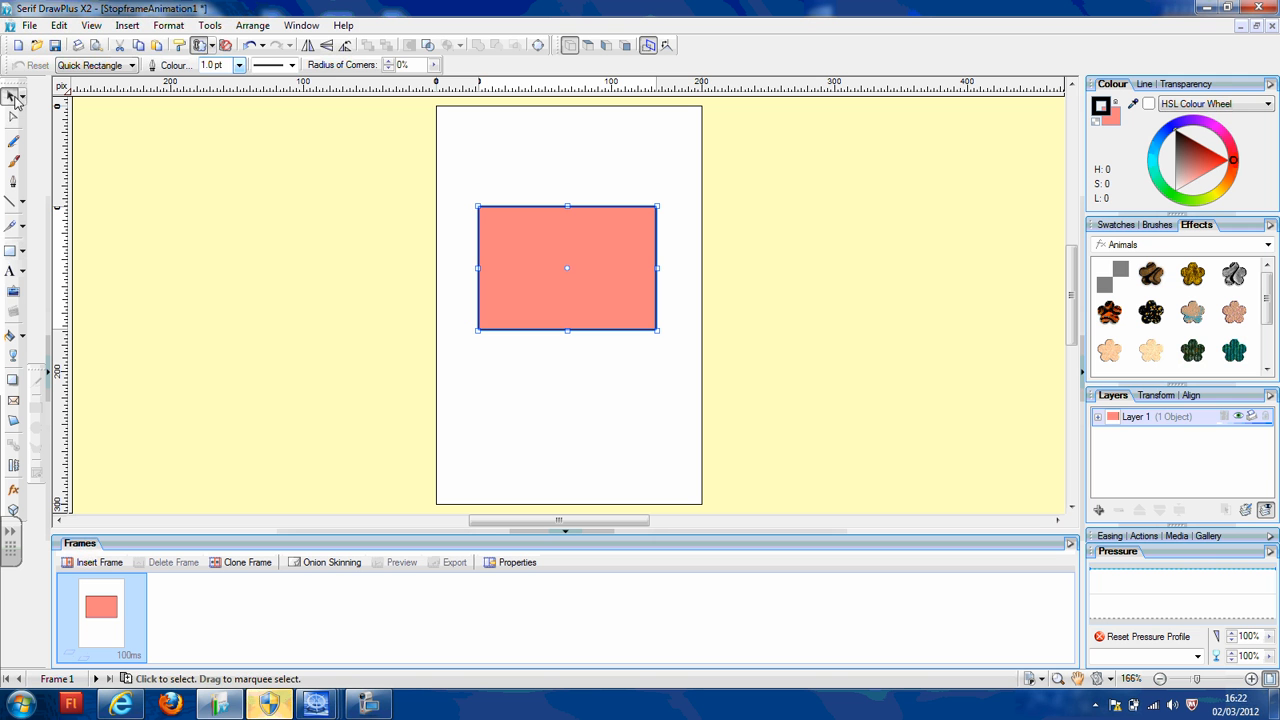
- Try to create a large artistic text object on the pasteboard to the left of the page
left_click(11, 271)
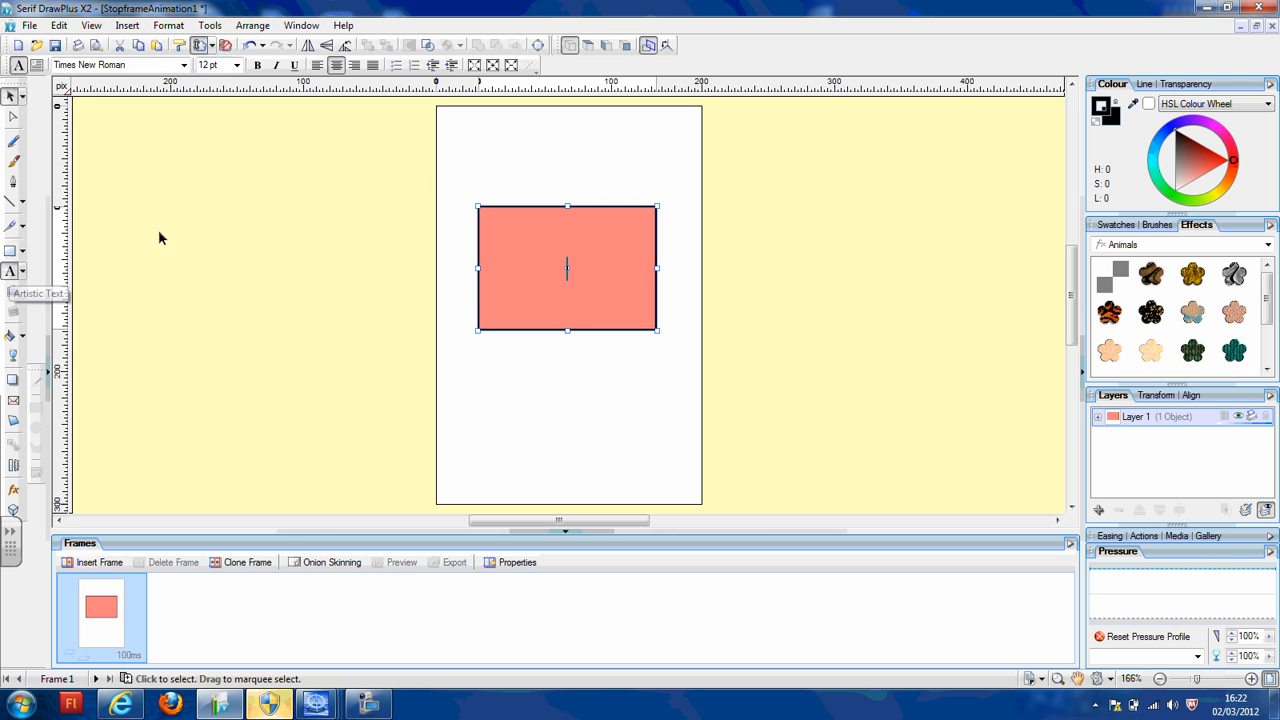
left_click(158, 230)
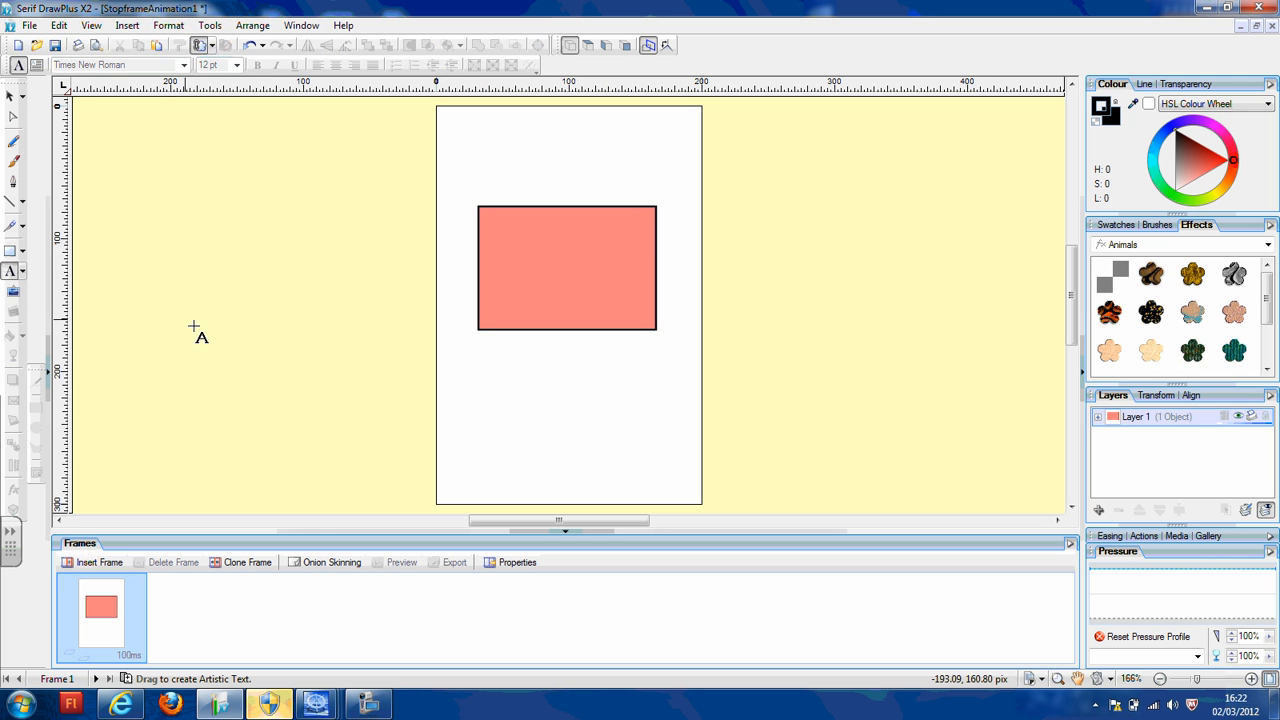
left_click_drag(146, 251, 161, 283)
left_click_drag(304, 477, 305, 477)
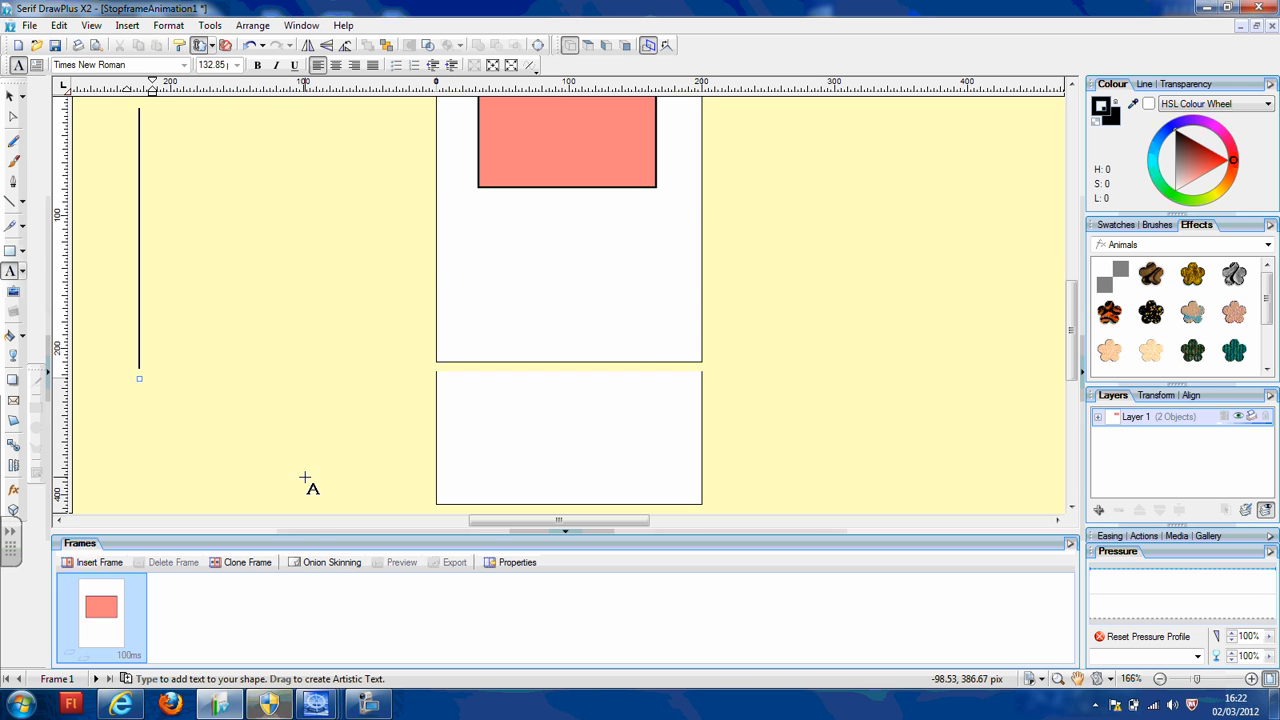
left_click(11, 97)
scroll(335, 241, "up", 3)
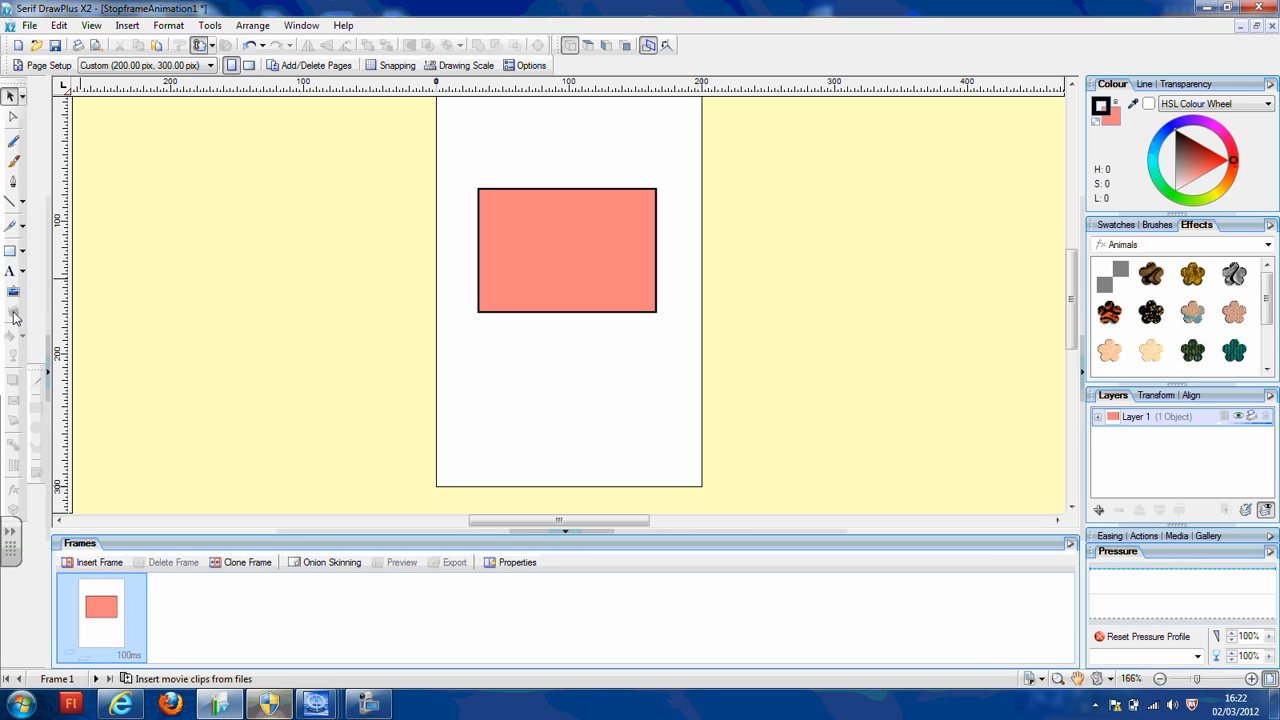
left_click(368, 704)
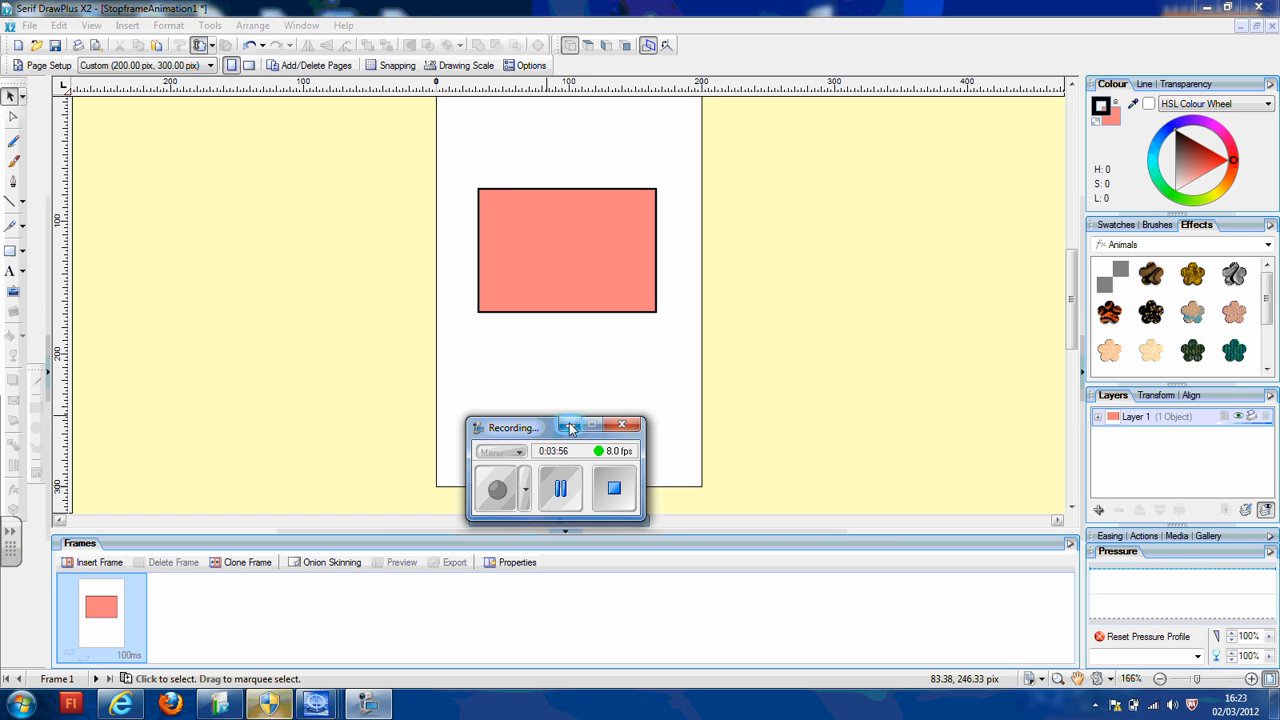
left_click(567, 426)
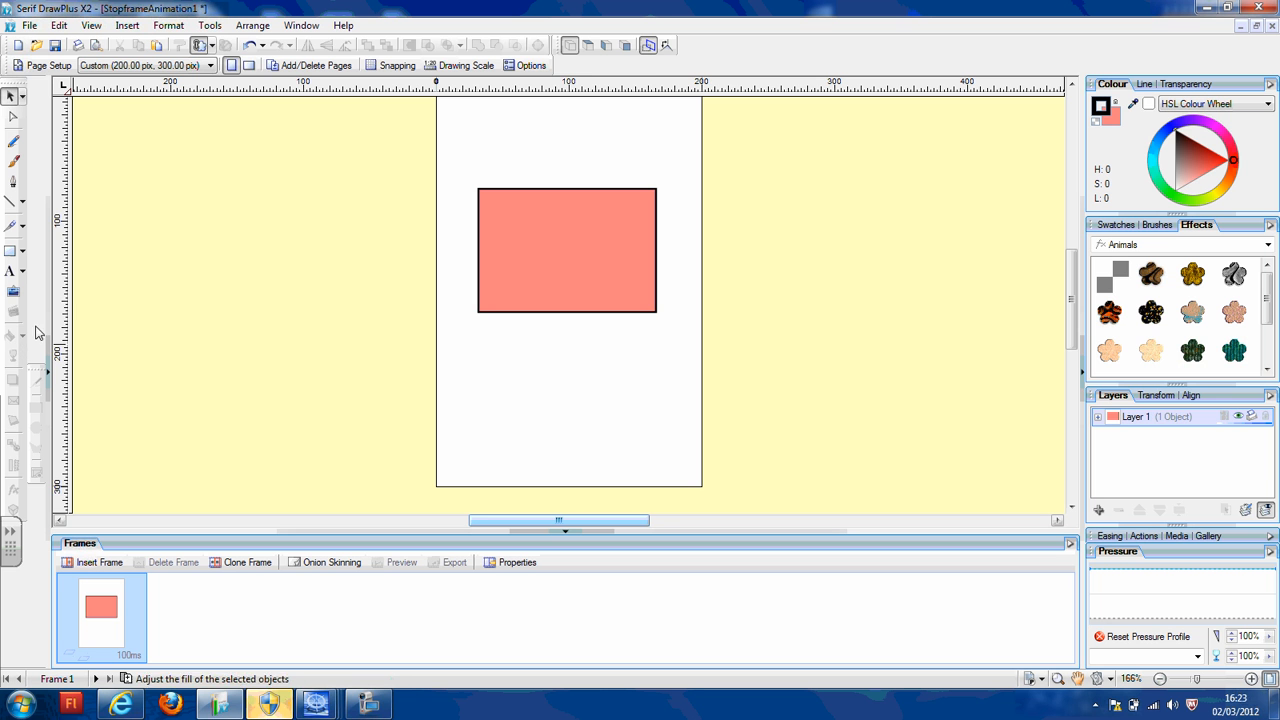
- Apply a diagonal linear transparency from 100% to 0% across the rectangle, starting just outside its upper-left corner
left_click(489, 263)
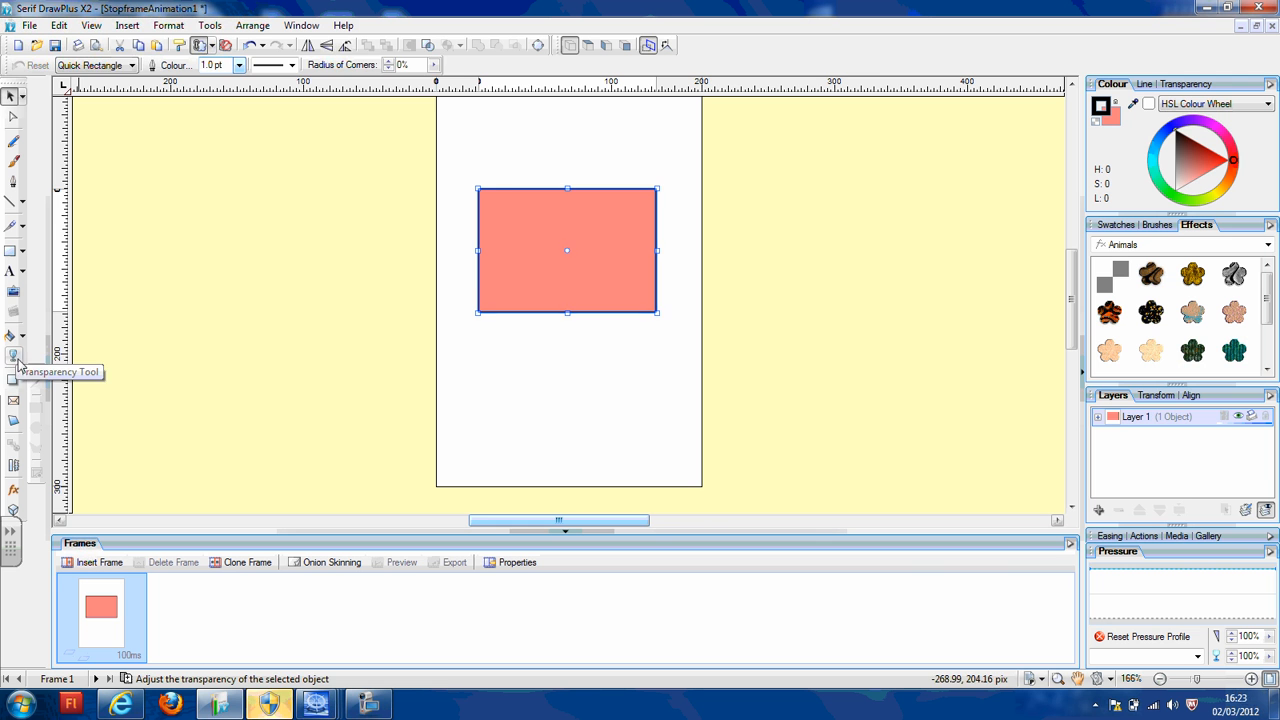
left_click(15, 358)
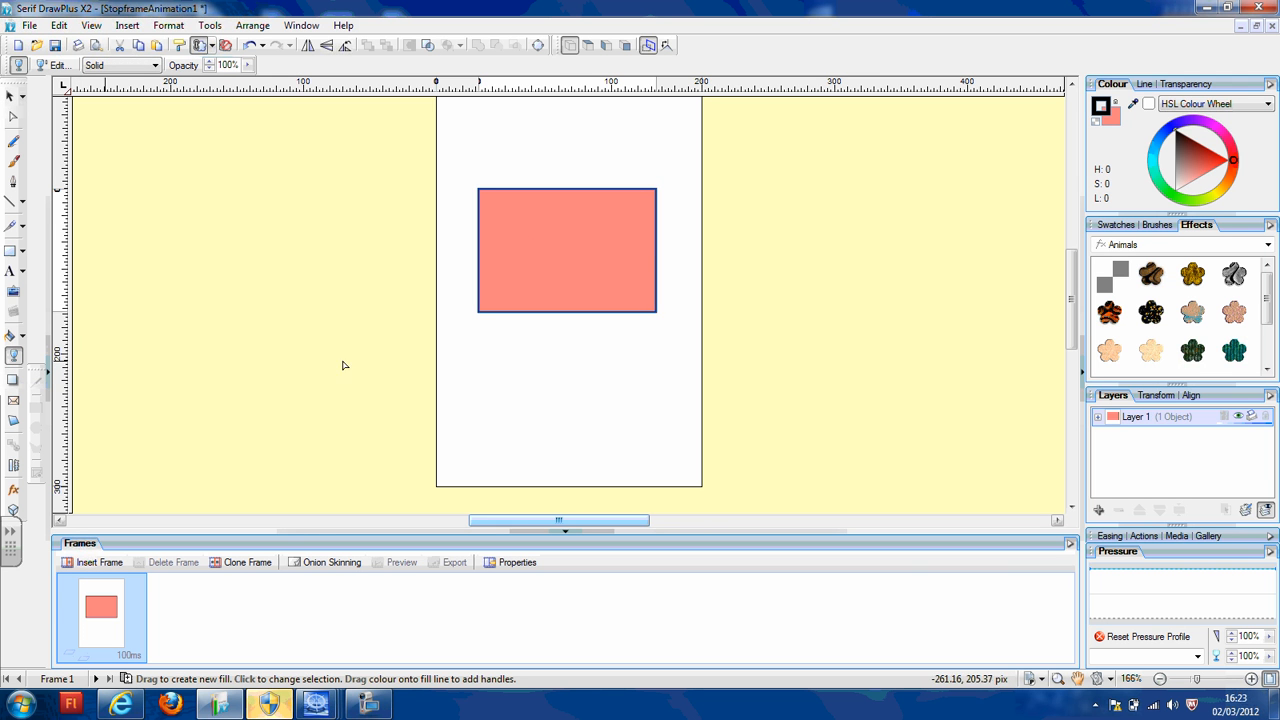
left_click_drag(558, 228, 645, 303)
left_click_drag(546, 183, 475, 185)
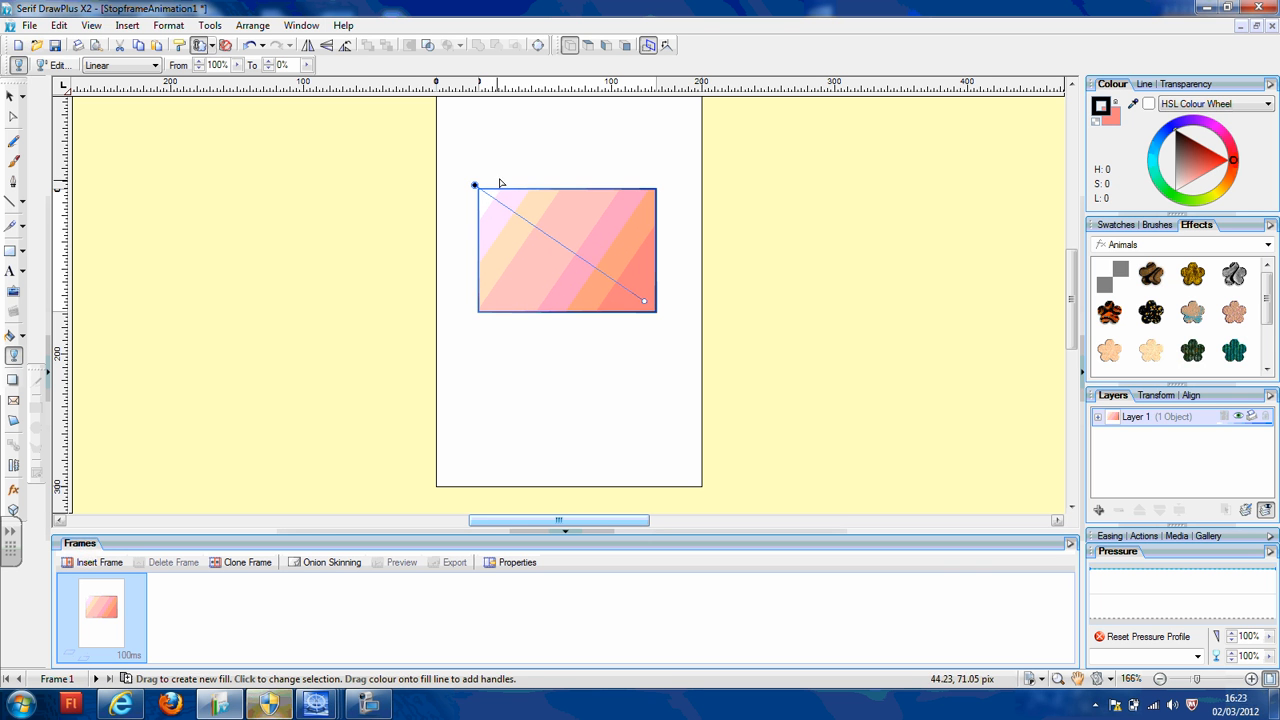
left_click(10, 97)
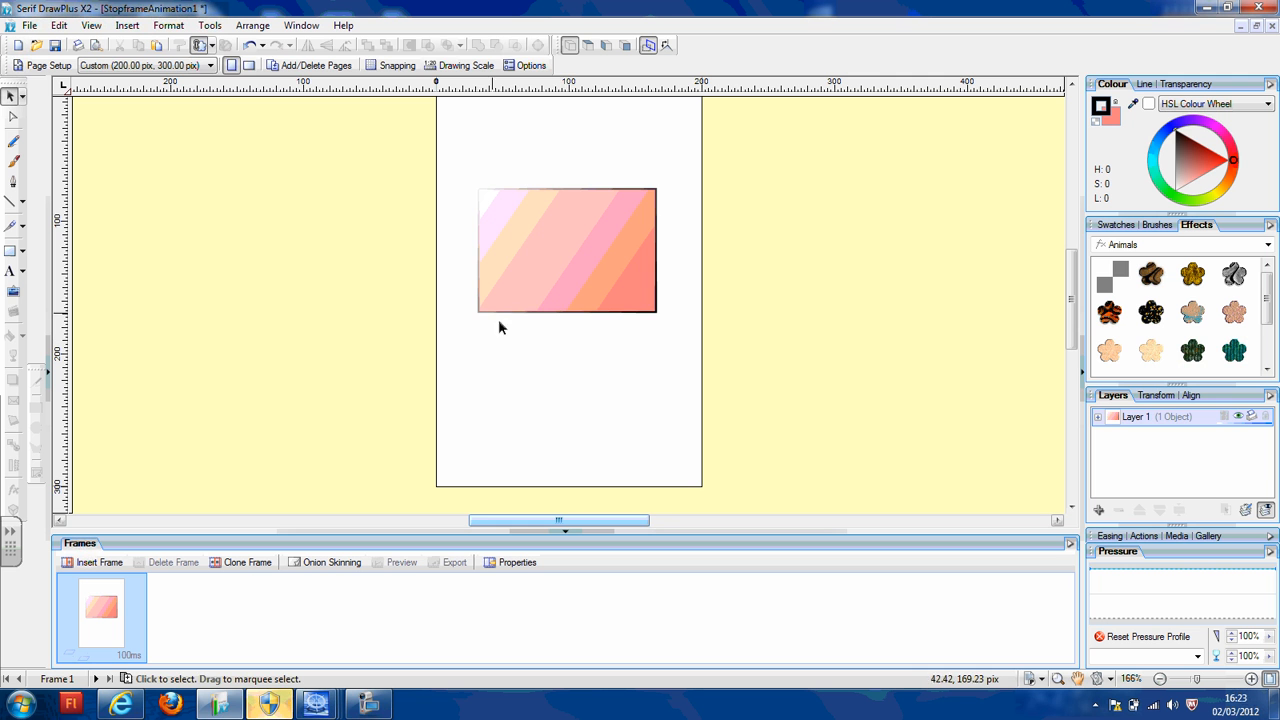
left_click(522, 298)
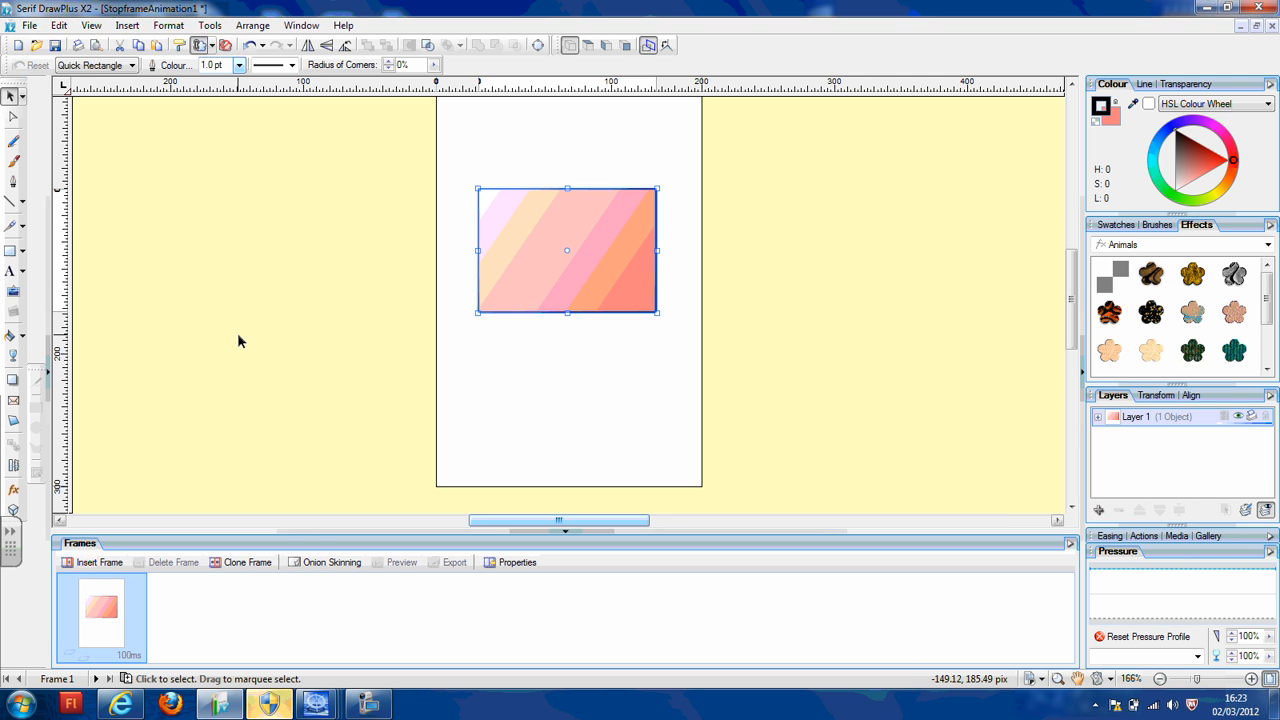
- Undo the rectangle's linear transparency and deselect the rectangle
key("ctrl+z")
key("ctrl+z")
key("ctrl+z")
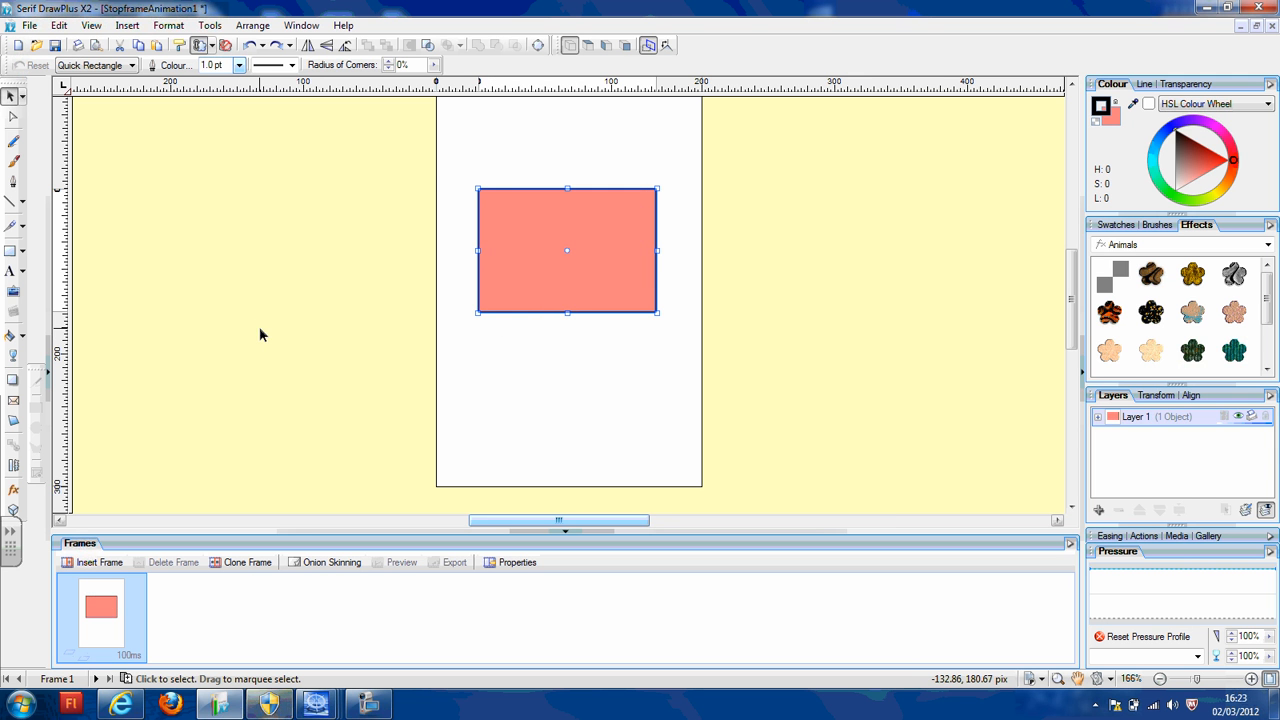
left_click(259, 326)
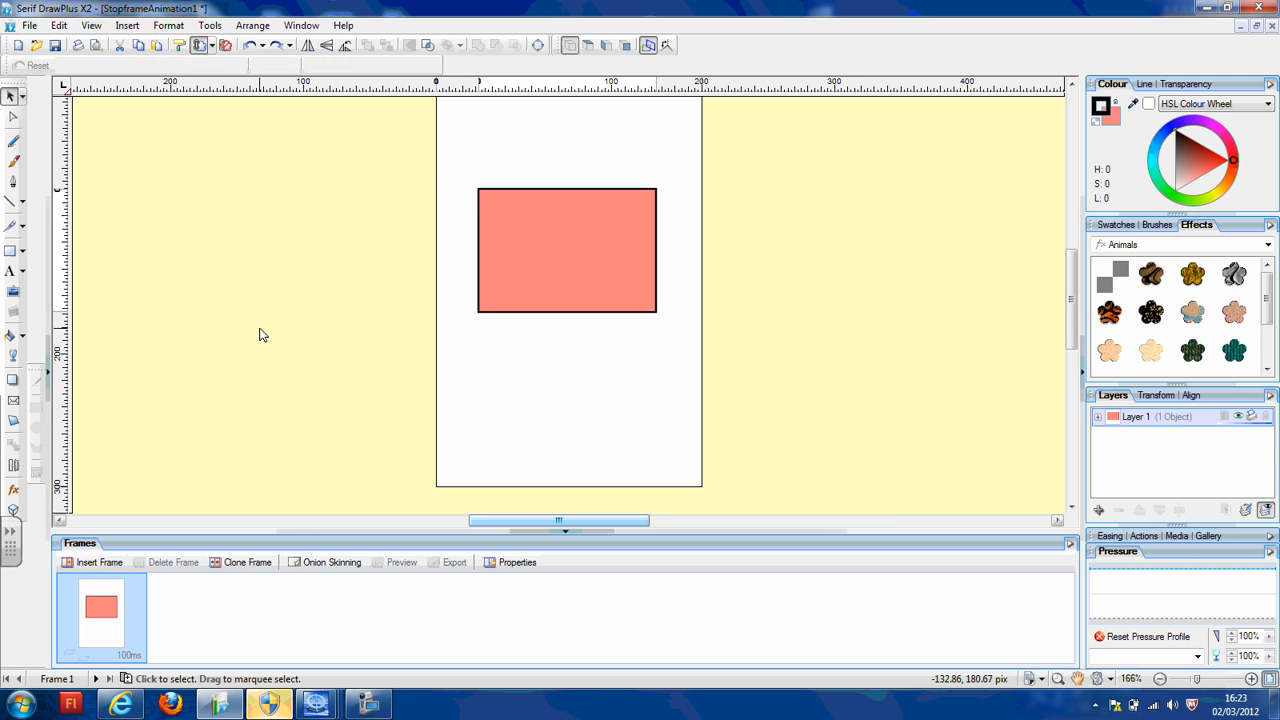
- Cast a blurred shadow up and to the left behind the rectangle with the Shadow tool, and undo it
left_click(530, 304)
left_click(14, 384)
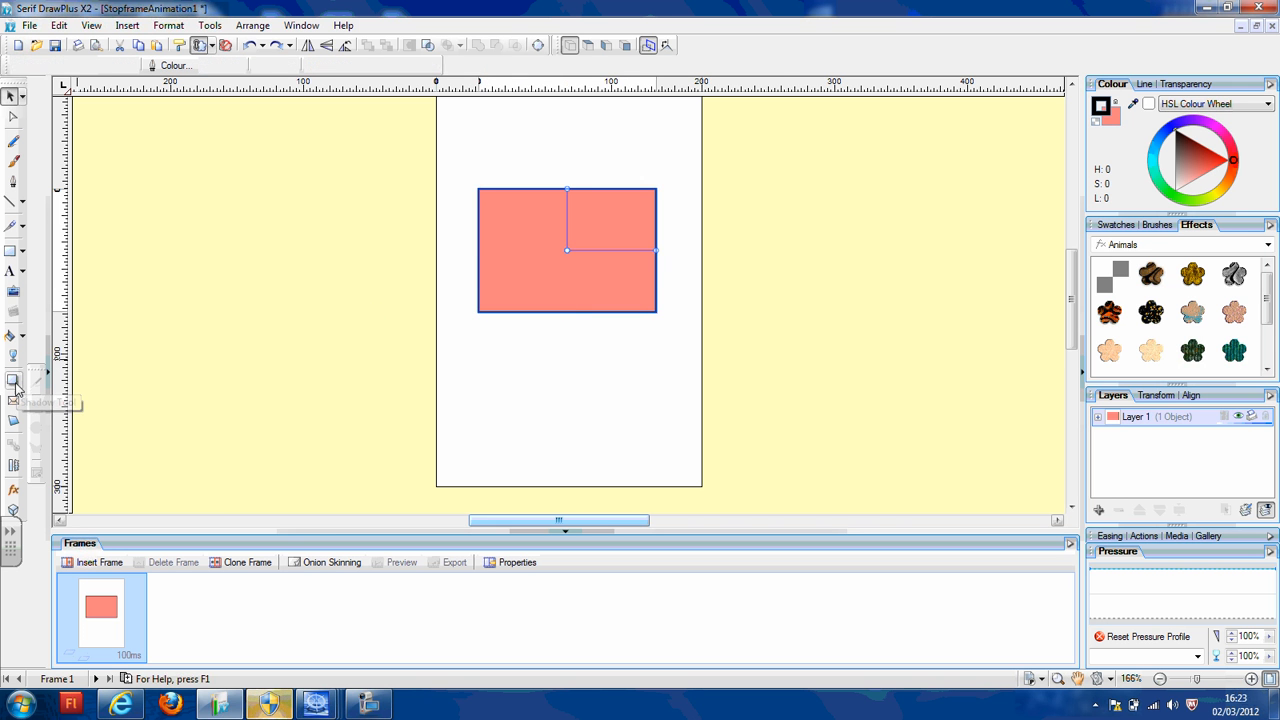
mouse_move(573, 253)
left_mouse_down()
mouse_move(533, 231)
mouse_move(550, 242)
left_mouse_up()
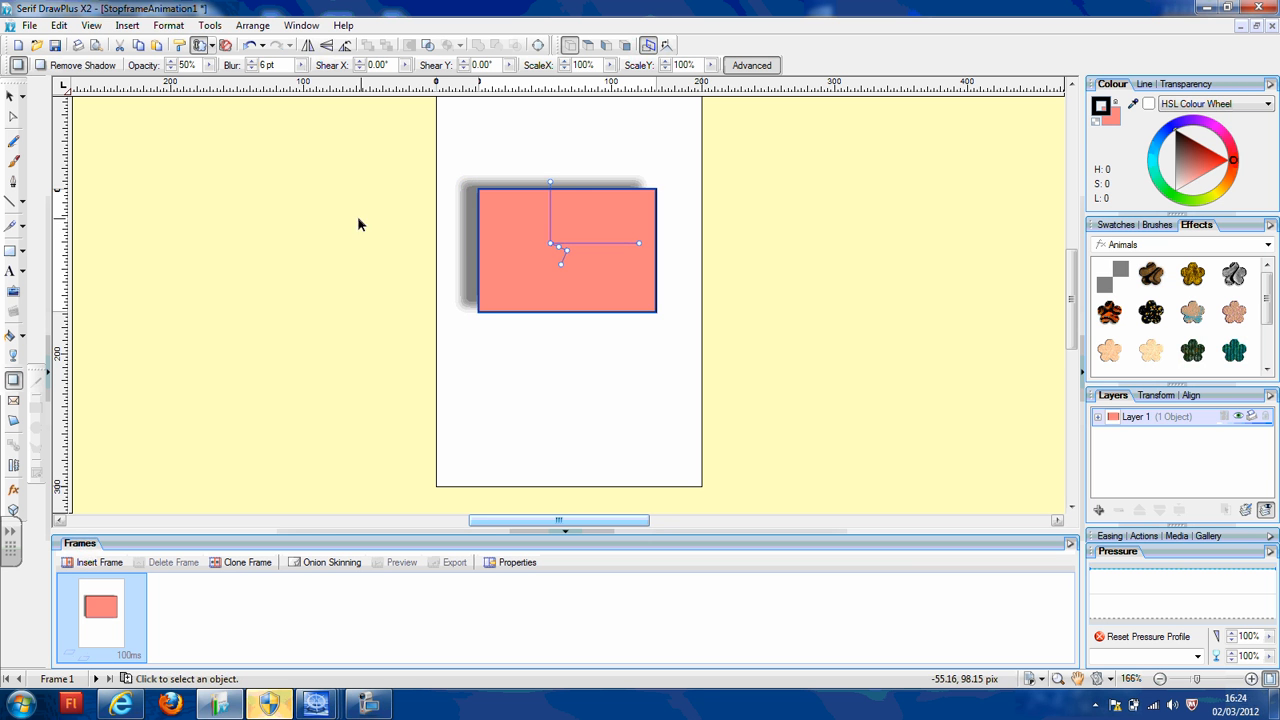
left_click(11, 97)
left_click(231, 191)
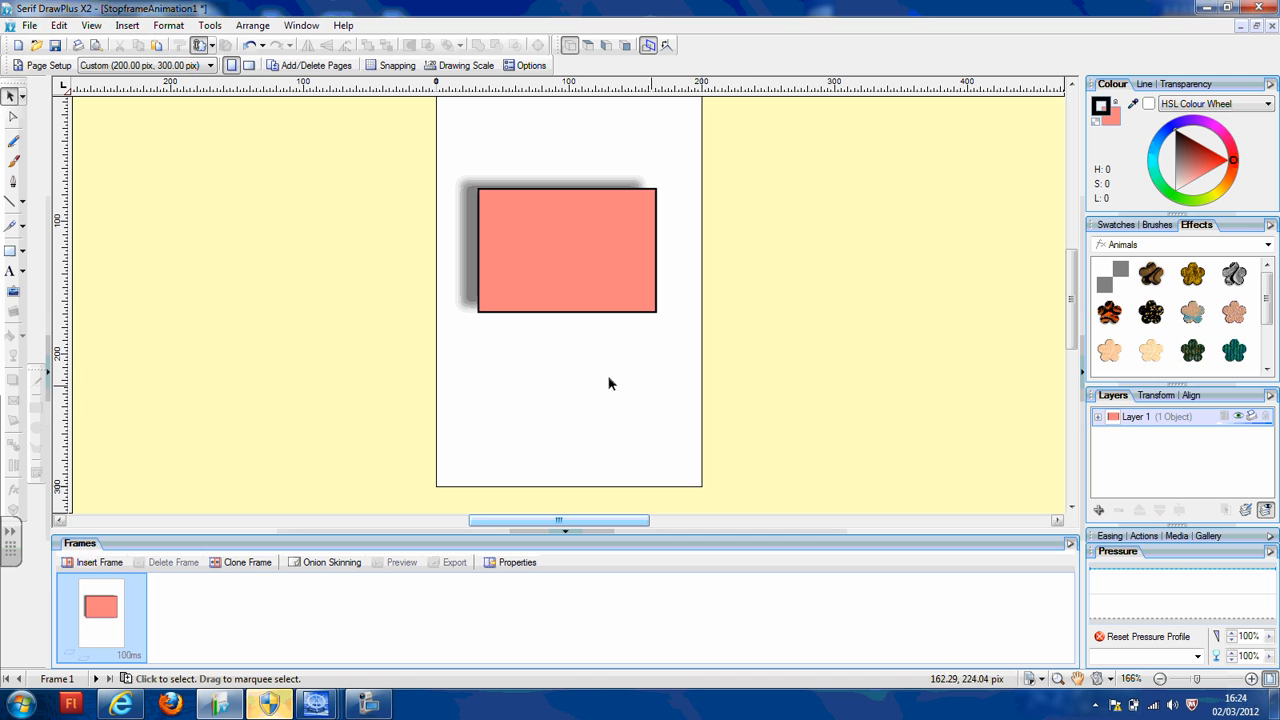
key("ctrl+z")
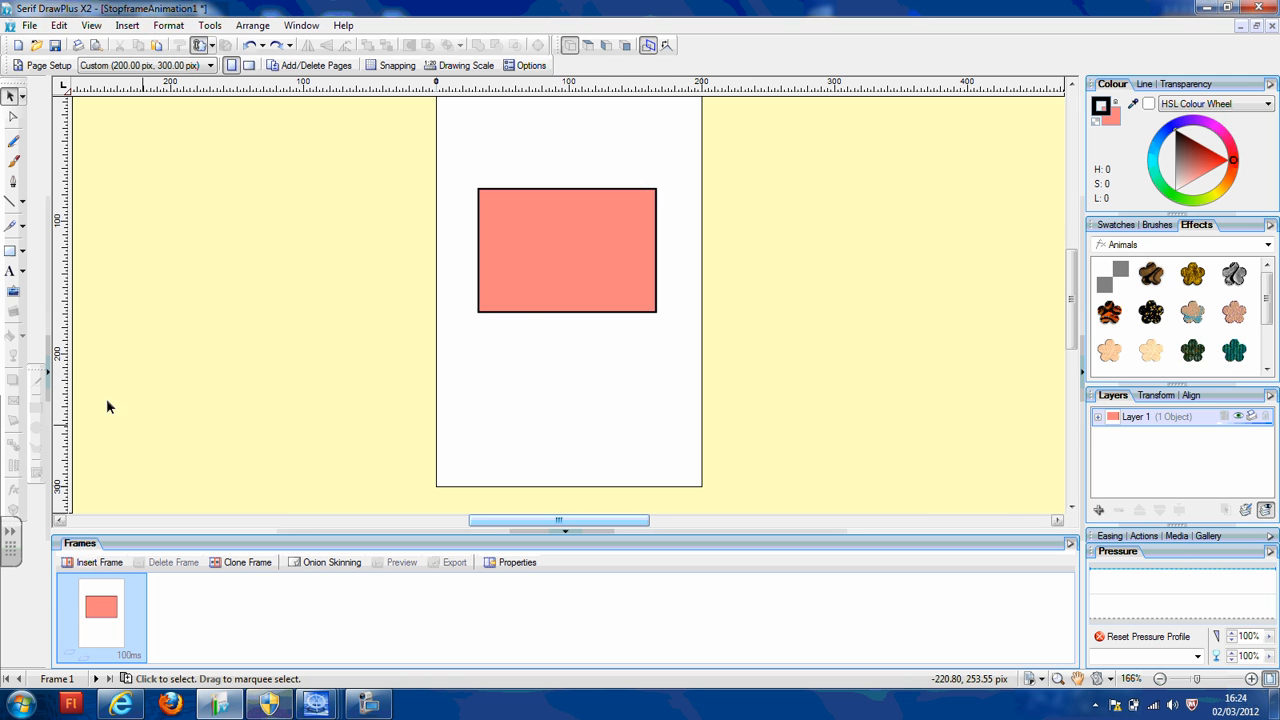
- Warp the rectangle's upper-left corner inward with the Envelope tool, and undo the warp
left_click(529, 280)
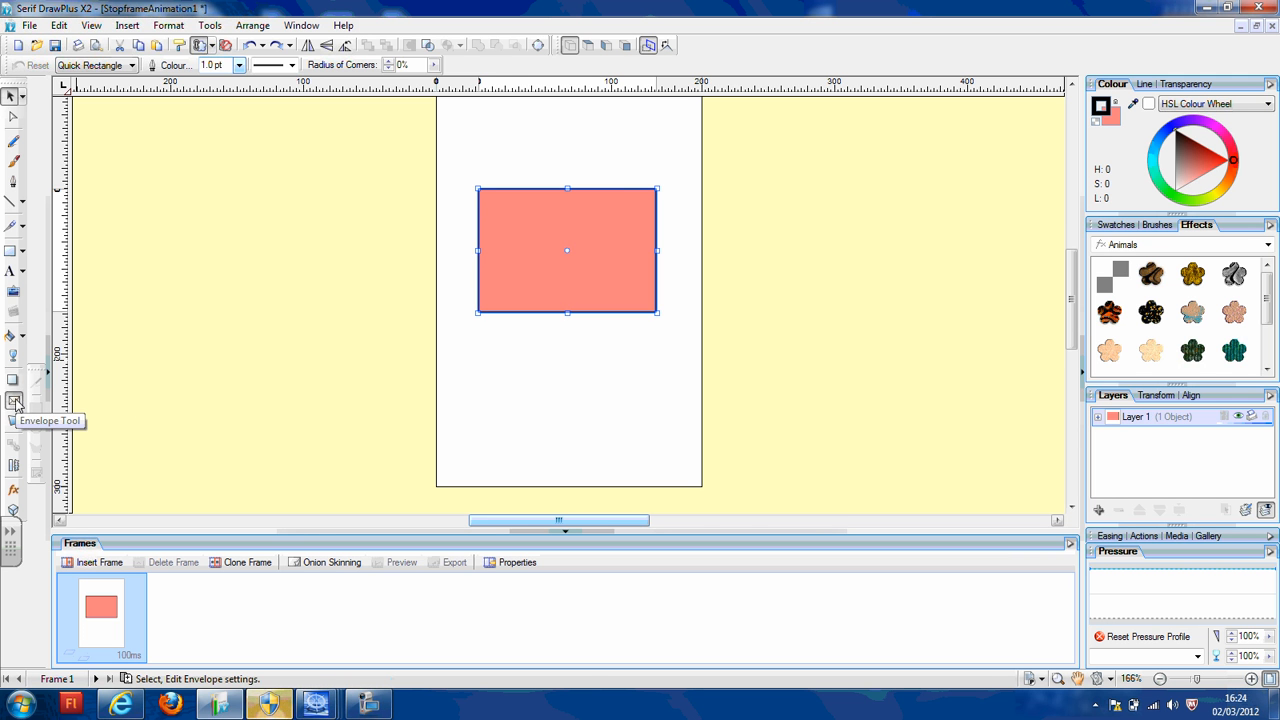
left_click(14, 401)
left_click_drag(482, 195, 520, 218)
left_click(472, 208)
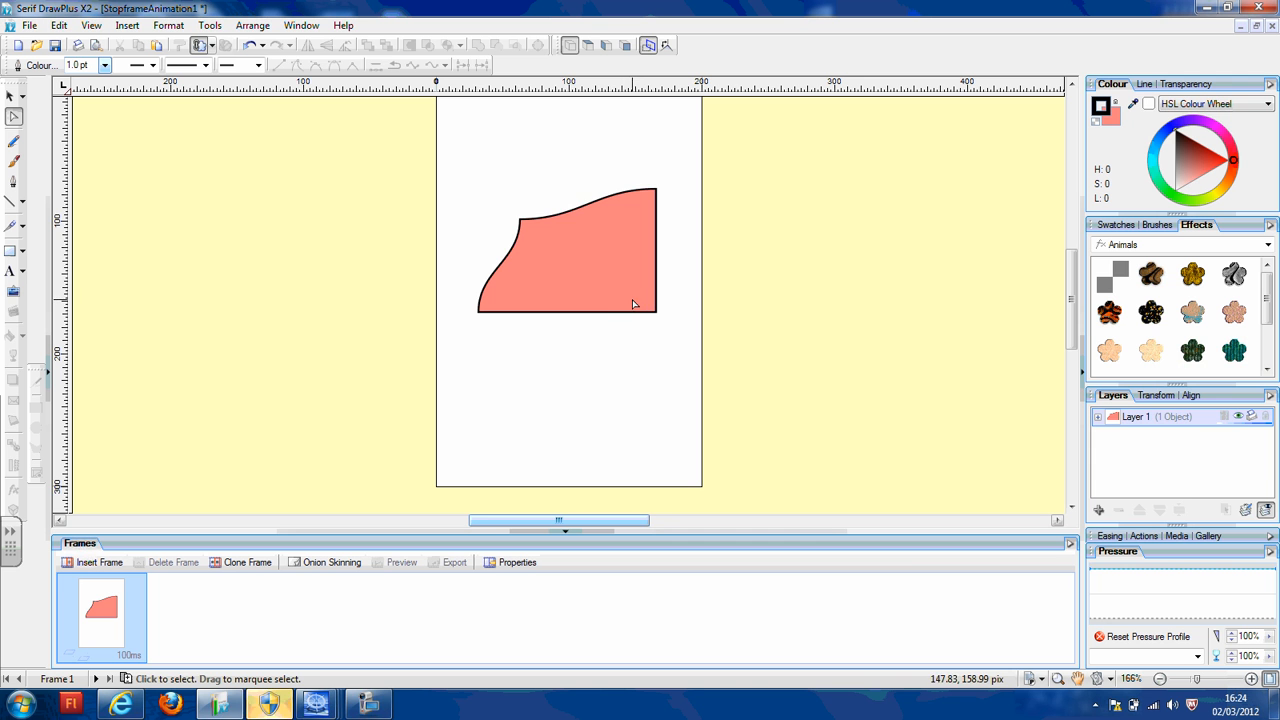
key("ctrl+z")
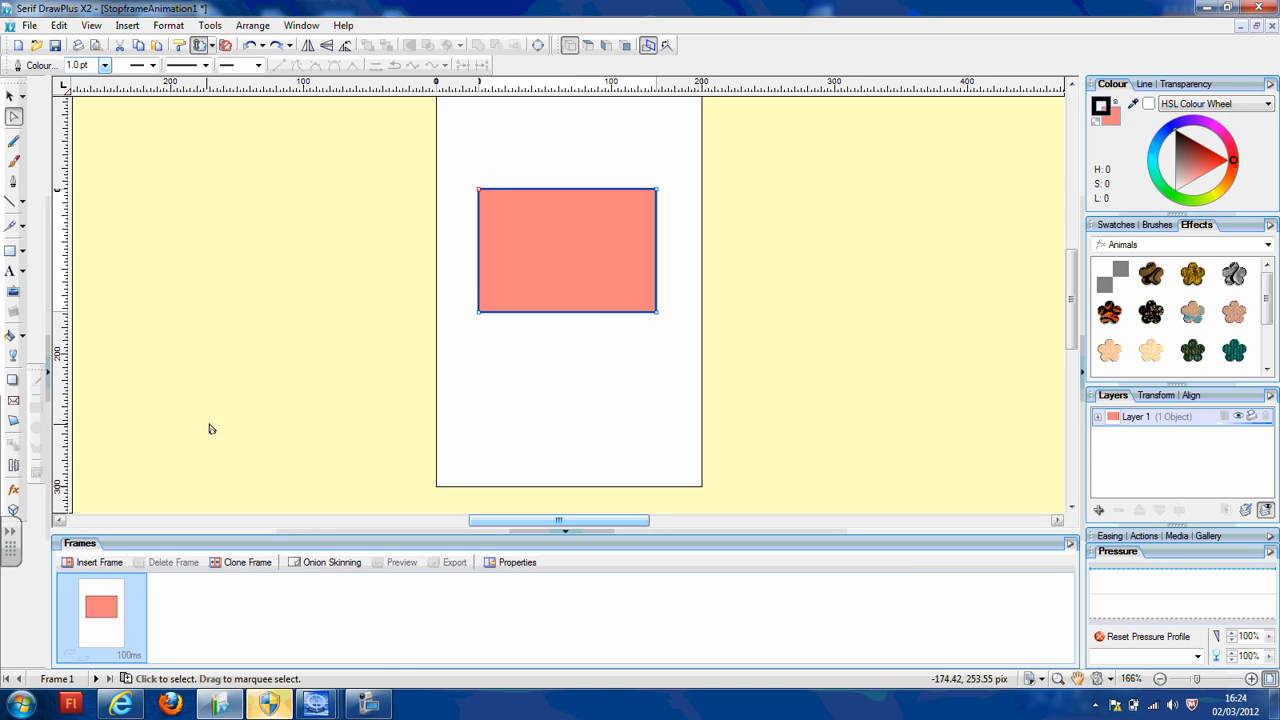
- Tilt the rectangle in perspective with the Perspective tool so that its left side recedes
left_click(13, 423)
left_click_drag(537, 209, 551, 274)
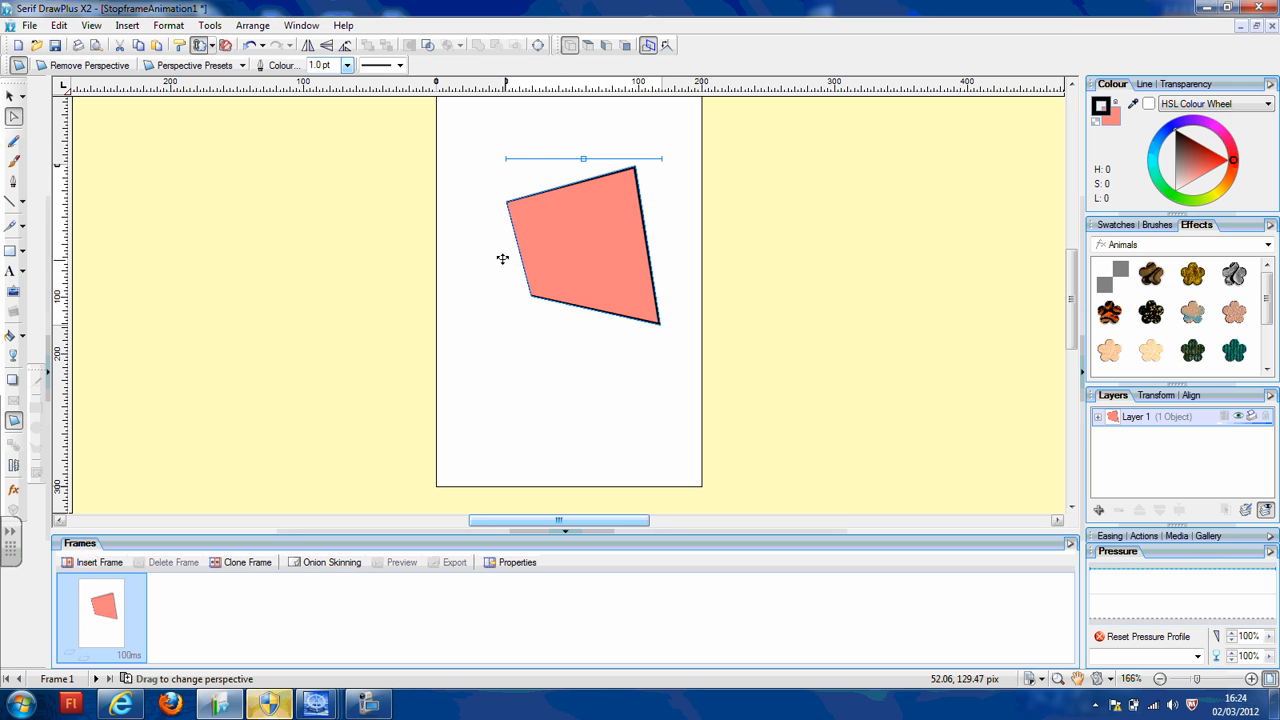
left_click(10, 95)
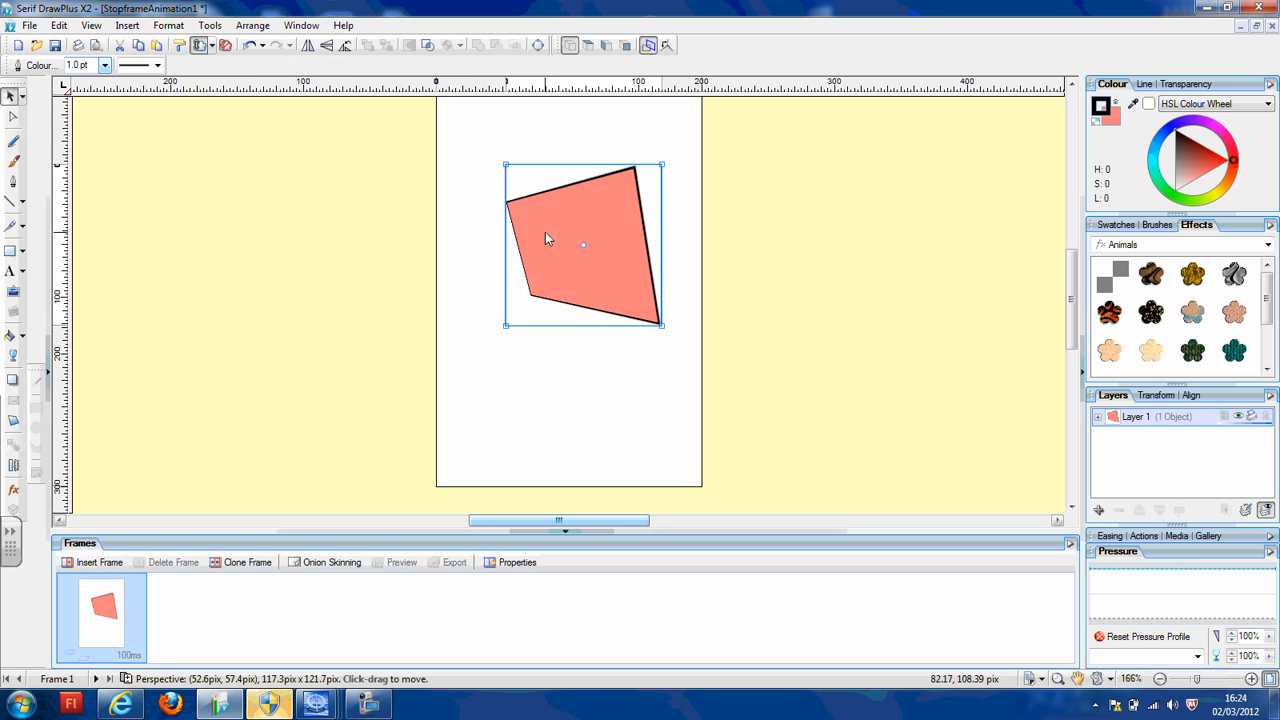
- Delete the perspective shape and draw a new wide rectangle across the page's upper middle
key("Delete")
left_click(10, 250)
left_click_drag(470, 206, 663, 307)
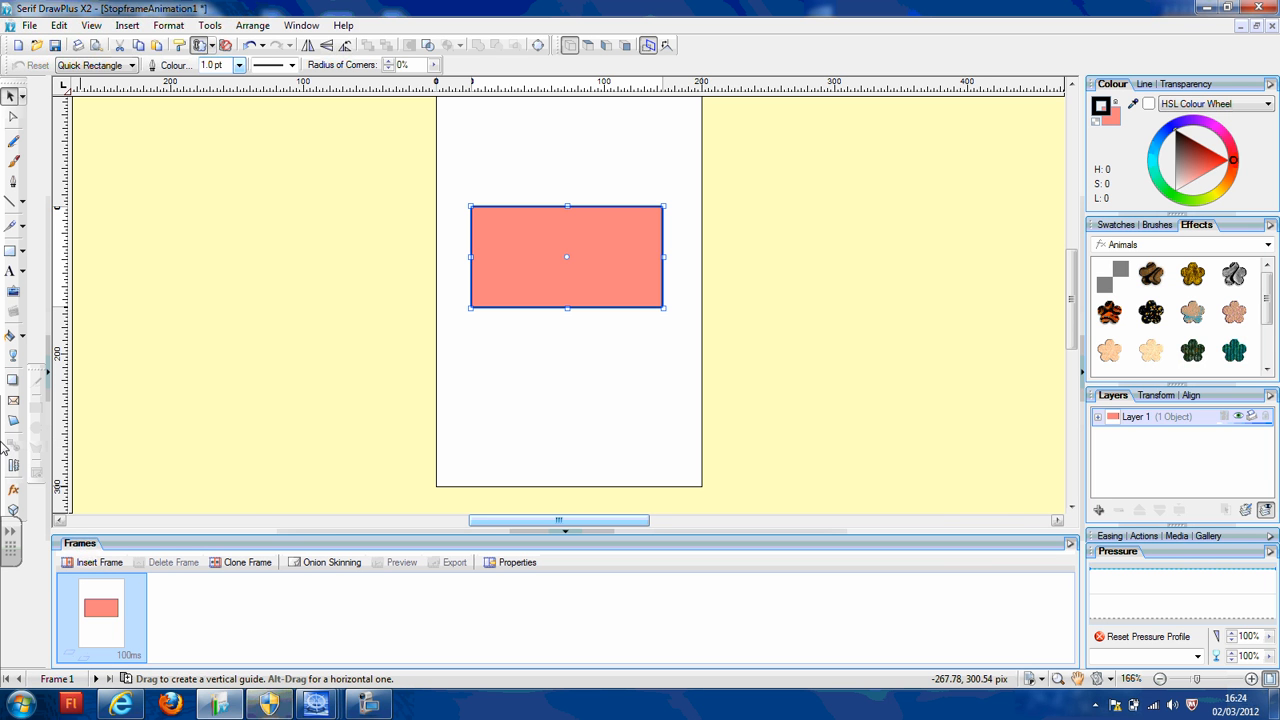
- Roughen all edges of the rectangle with the Roughen tool and deselect it
left_click(15, 466)
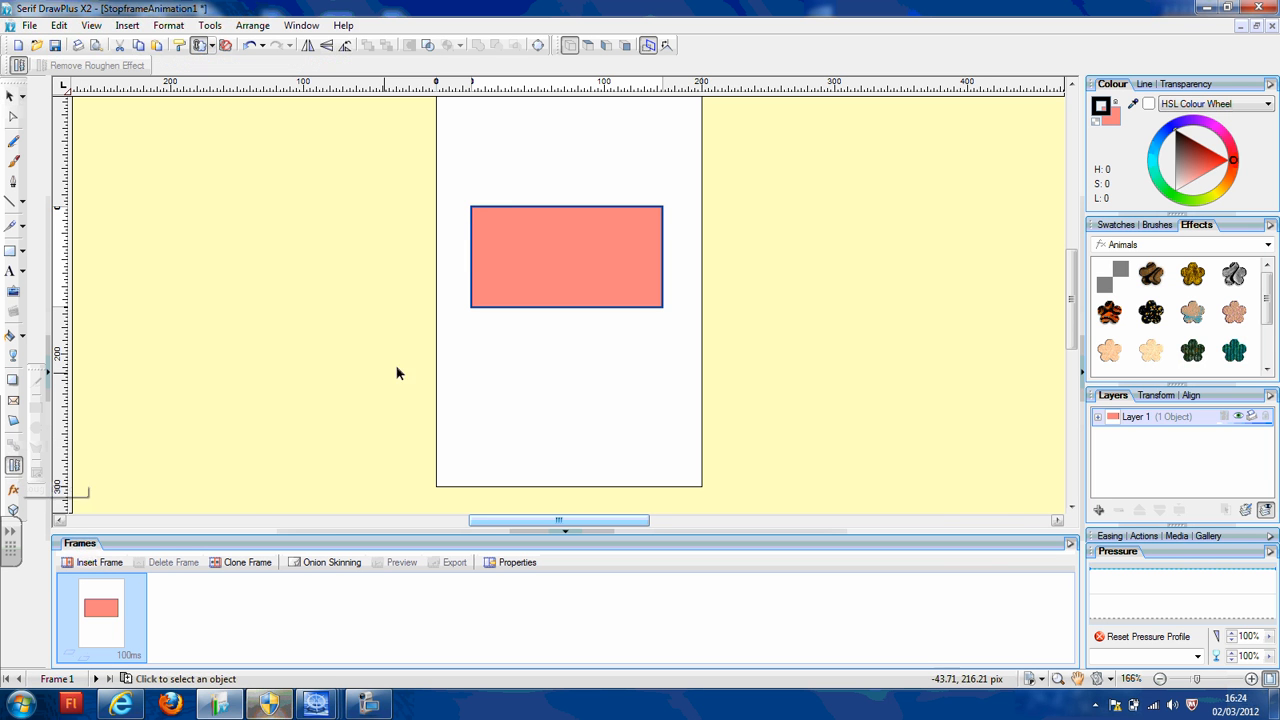
left_click_drag(469, 237, 470, 290)
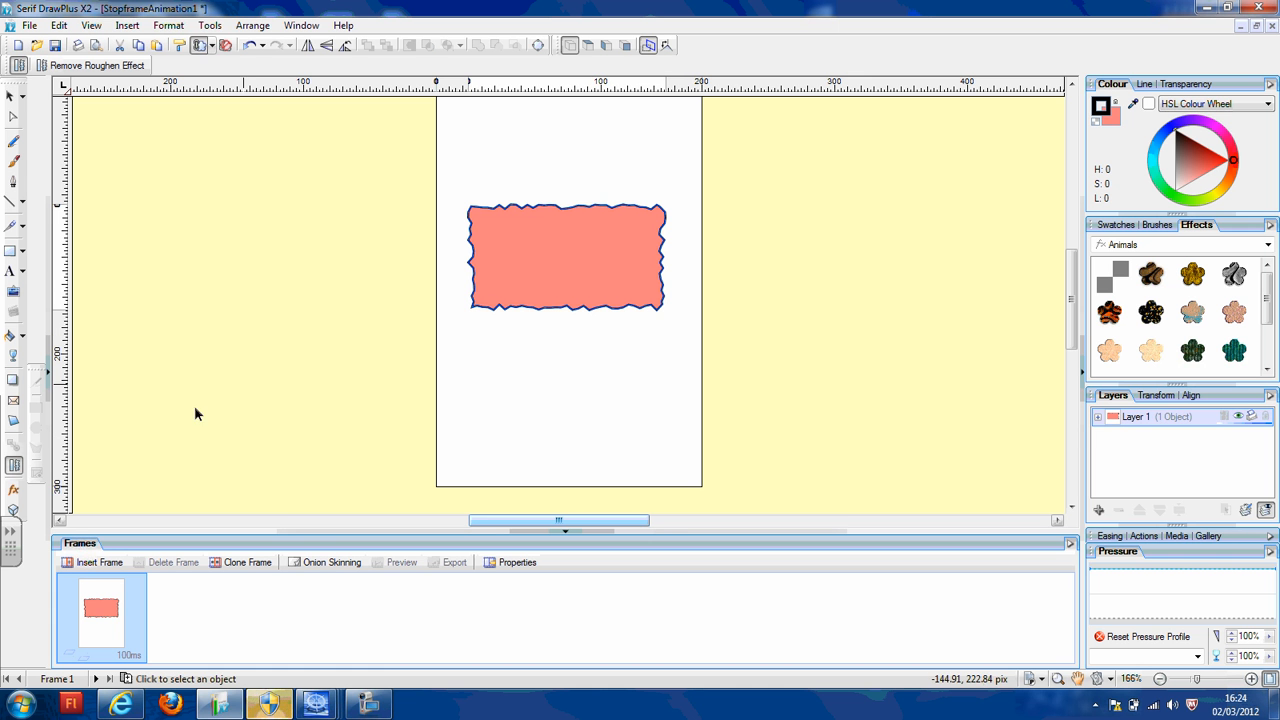
left_click(9, 96)
left_click(558, 383)
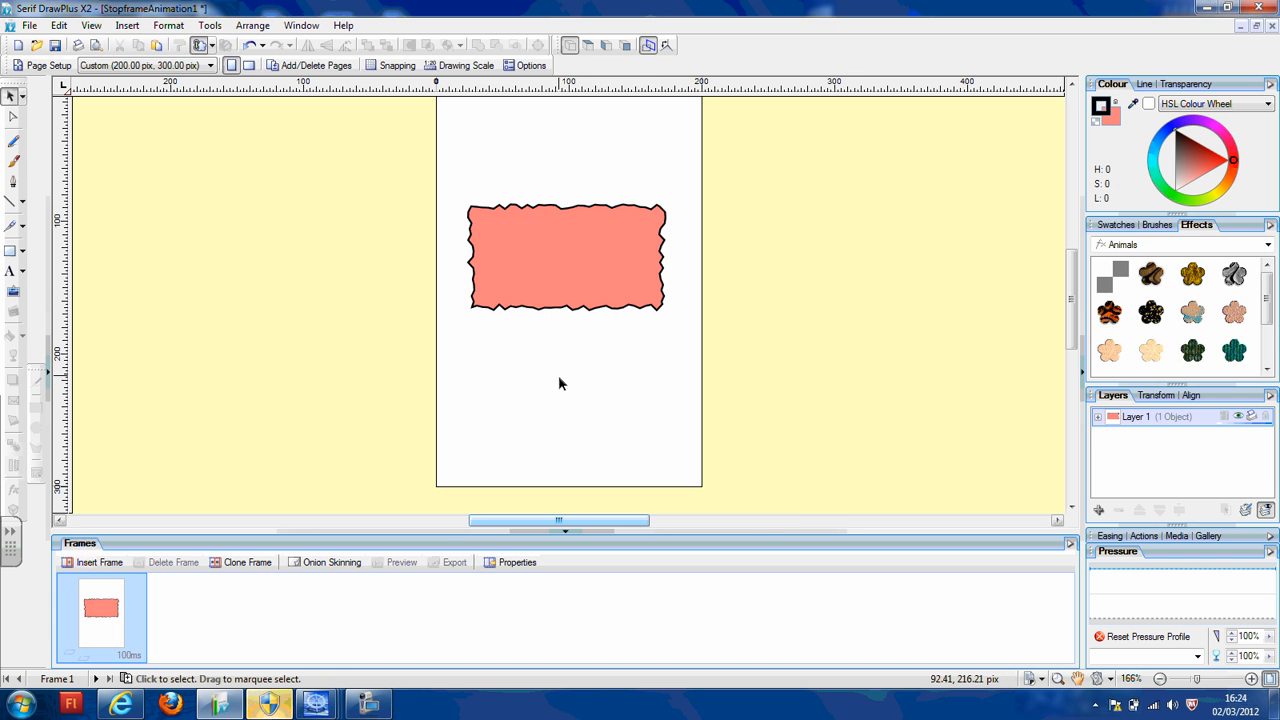
- Undo the rectangle's roughening, and view its Filter Effects settings without applying any
left_click(585, 269)
key("ctrl+z")
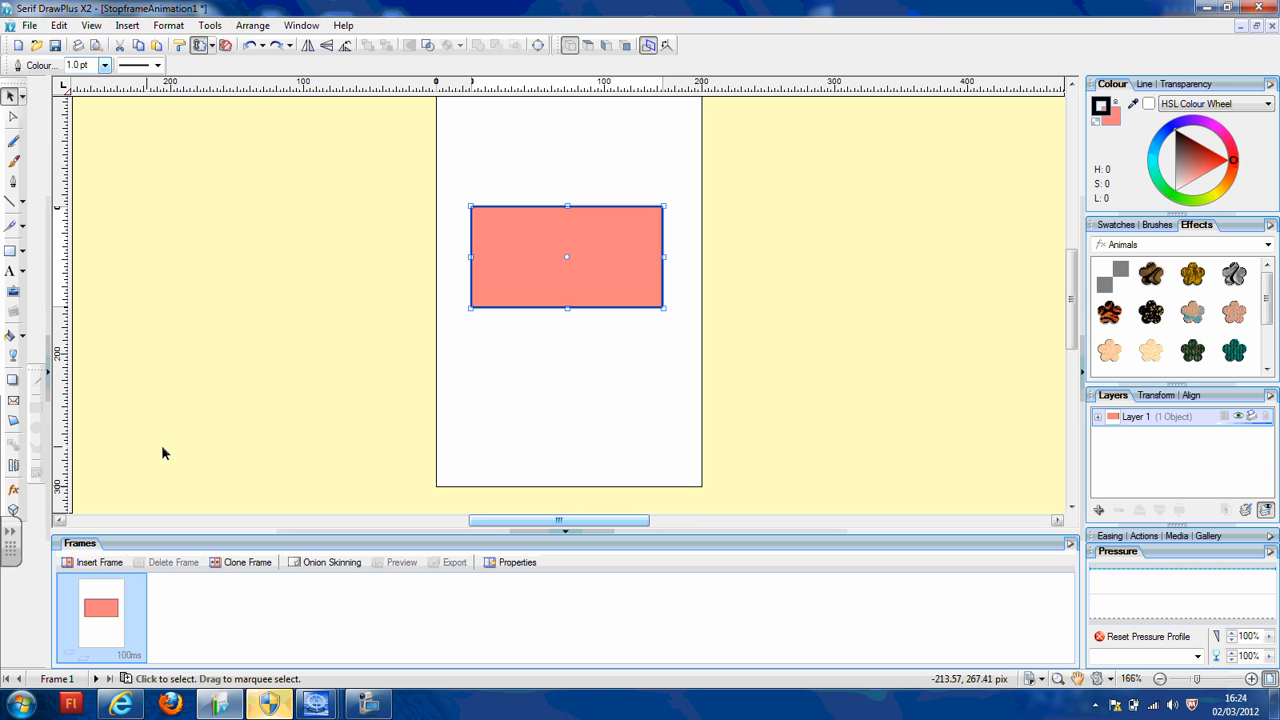
left_click(14, 492)
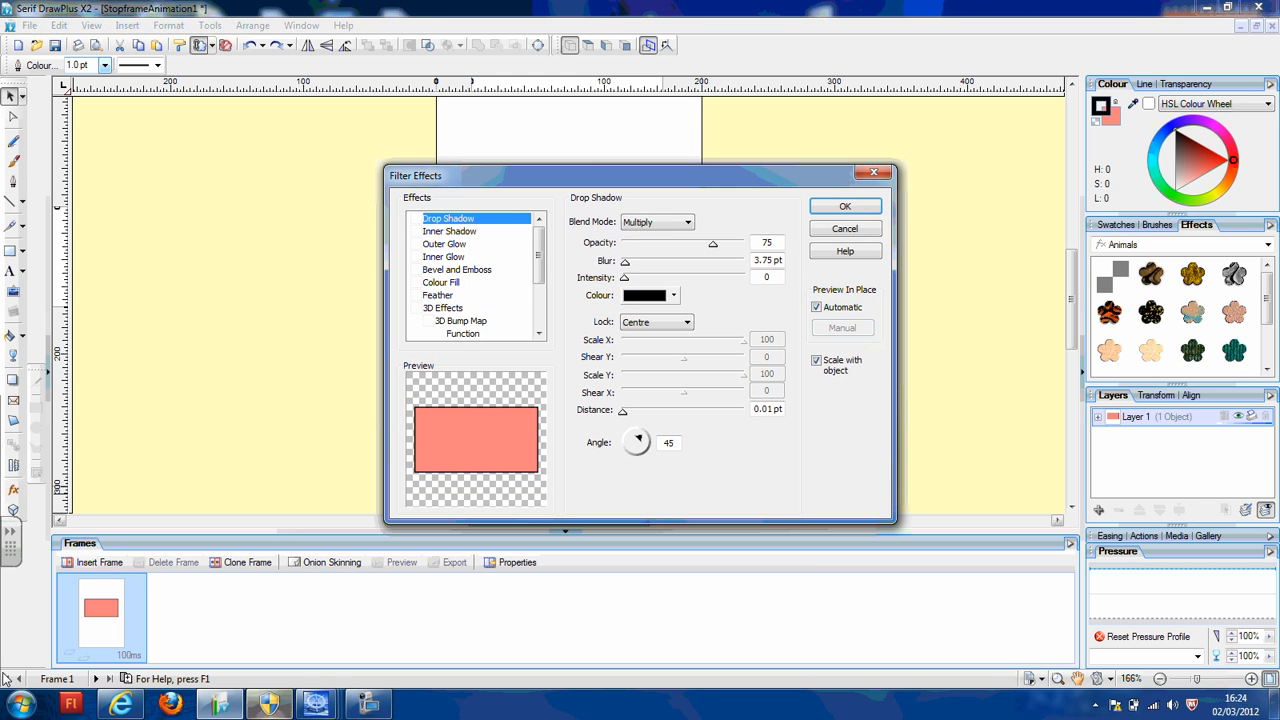
left_click(875, 175)
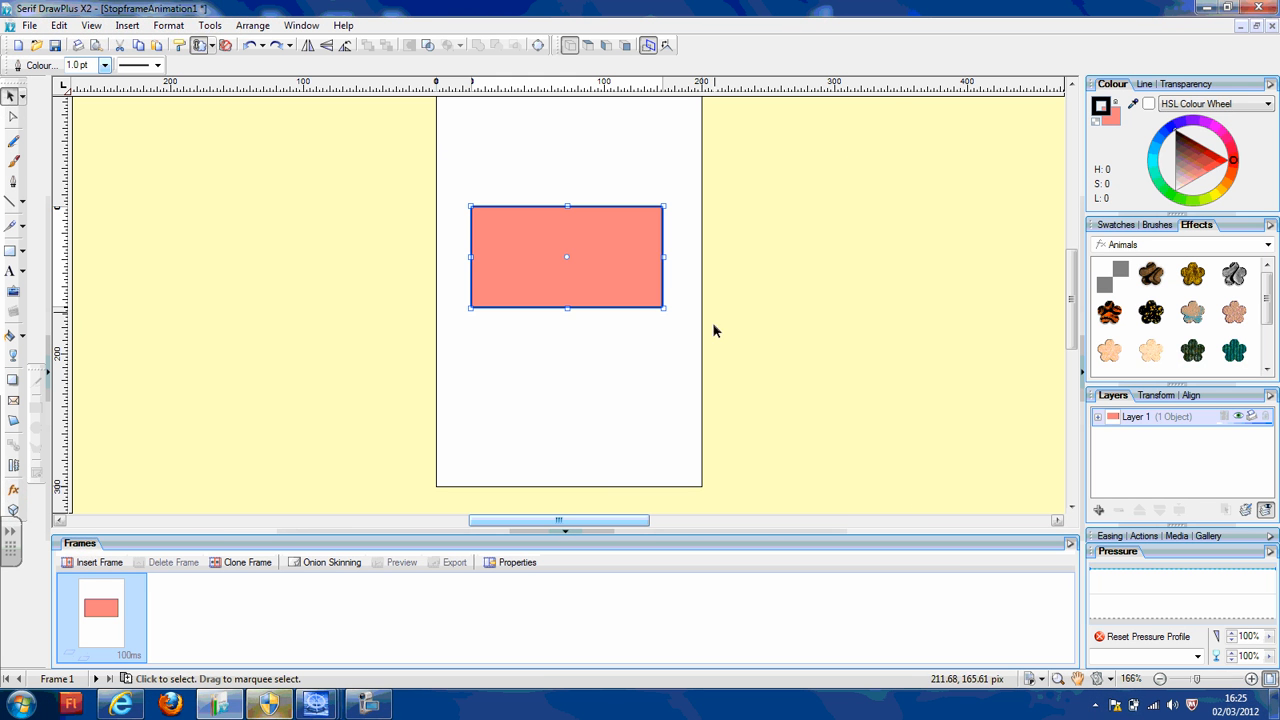
- Turn the rectangle into a bevelled block with Instant 3D and rotate it in several directions until its front face tilts upward
left_click(16, 509)
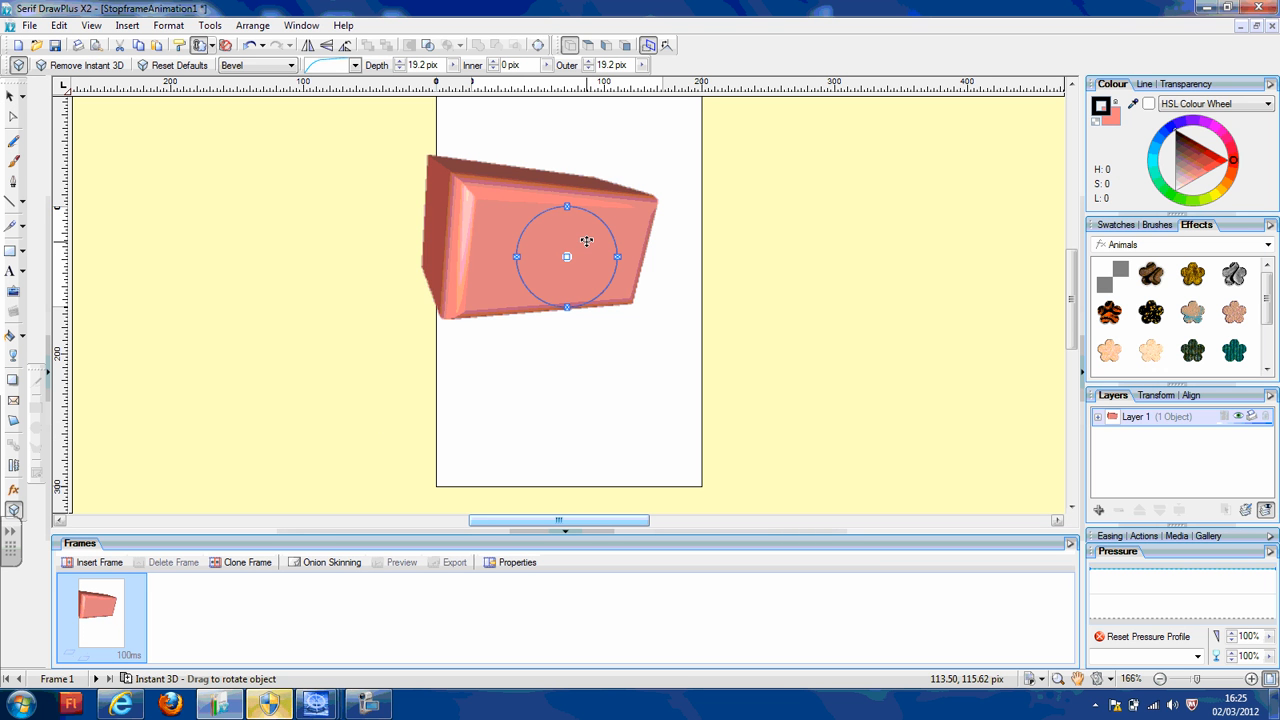
left_click_drag(588, 241, 495, 266)
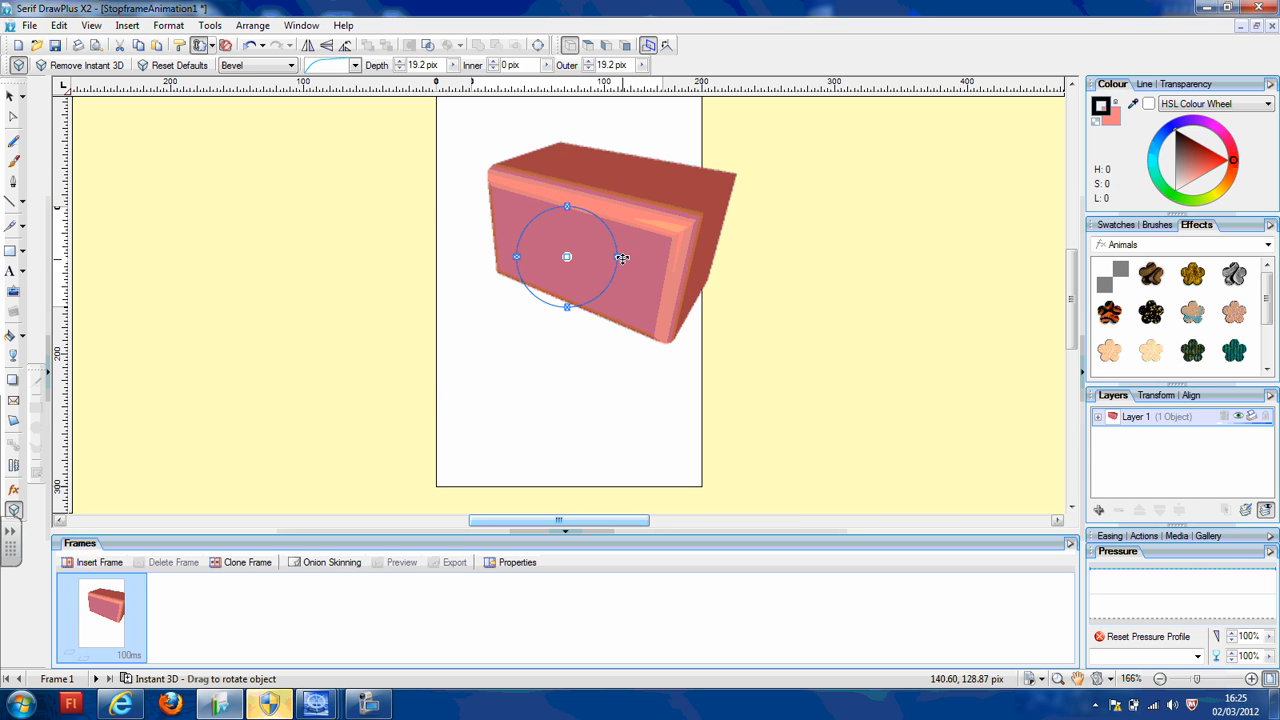
left_click_drag(618, 260, 716, 219)
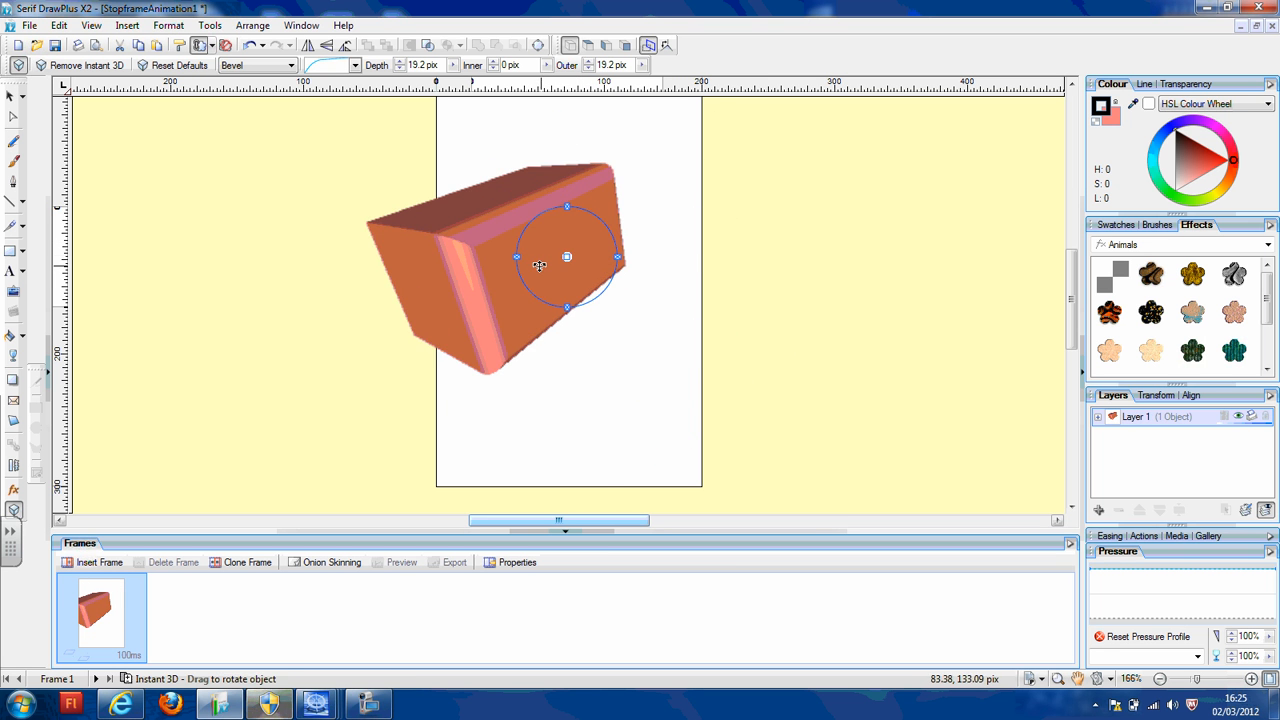
left_click_drag(543, 267, 600, 254)
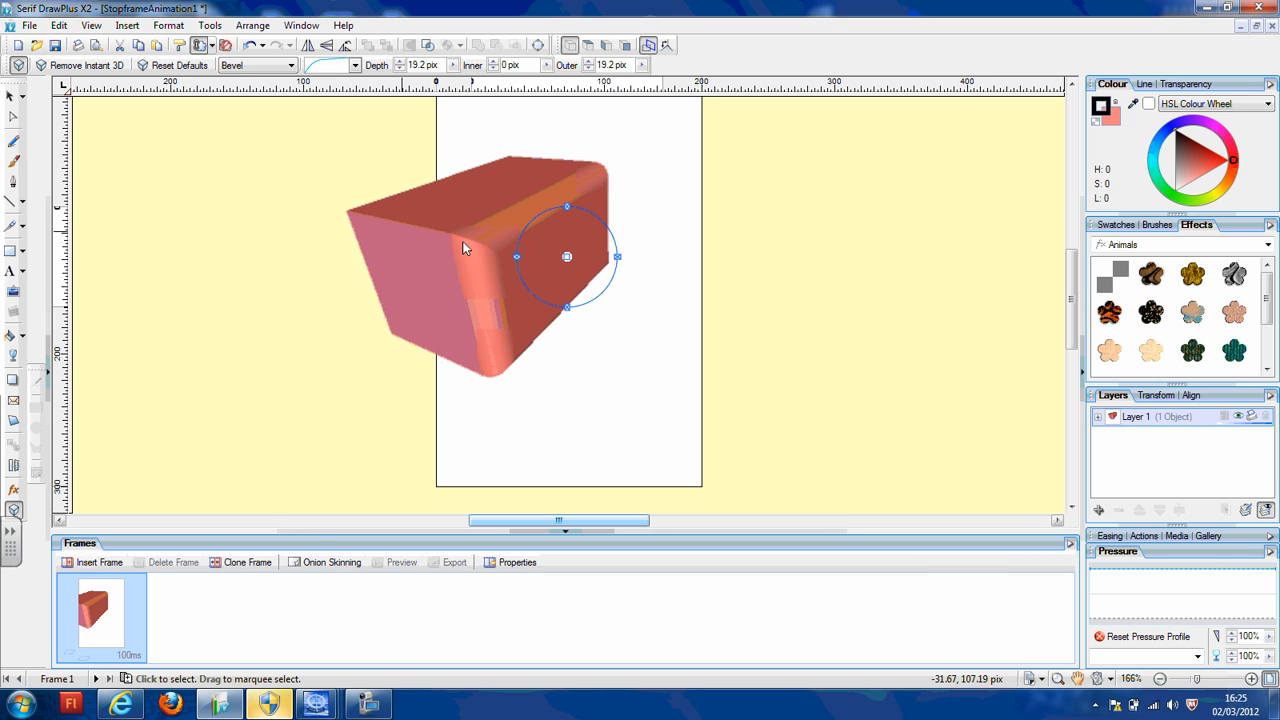
left_click_drag(558, 240, 486, 129)
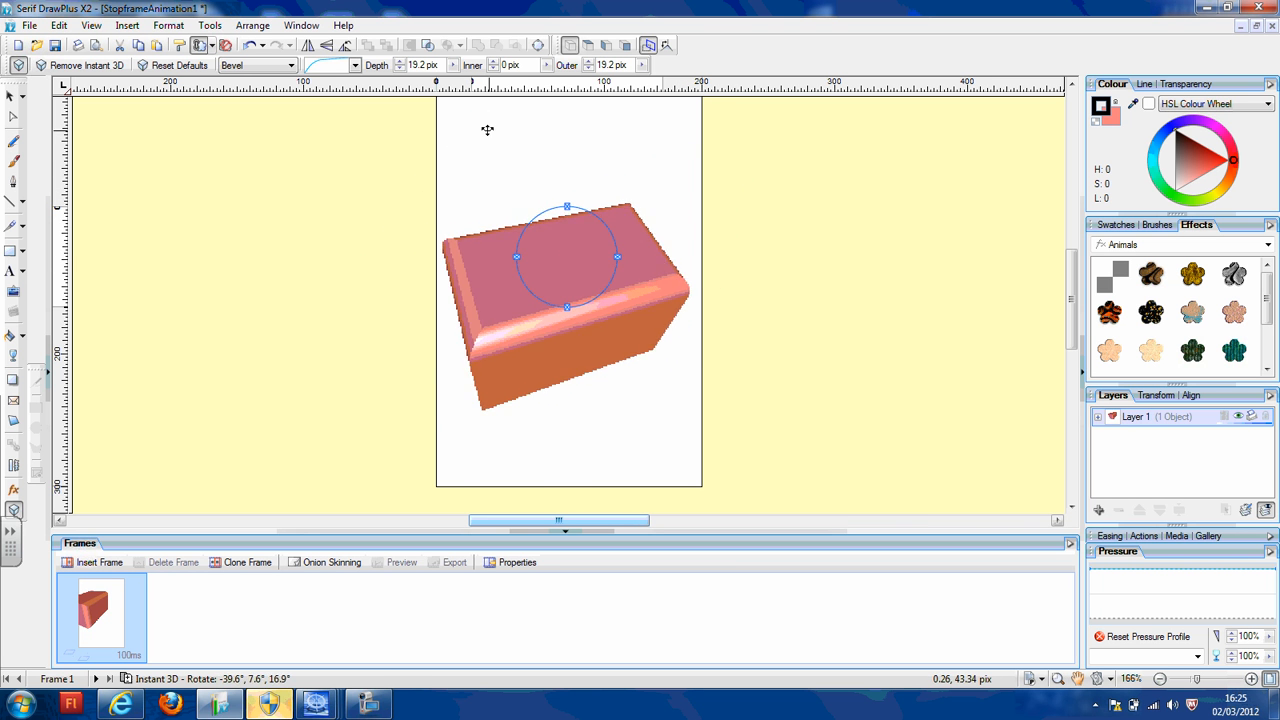
left_click(11, 97)
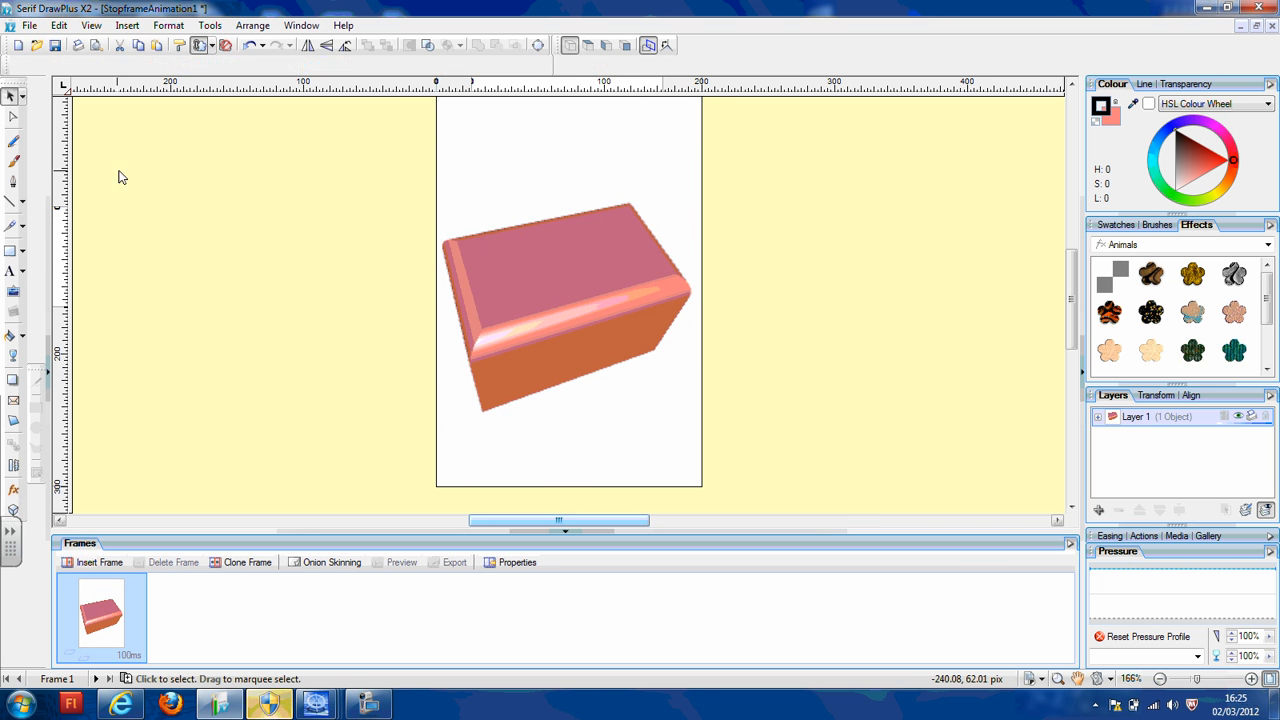
- Delete the 3D block, and switch the page to an isometric plane grid and back to the plain page
left_click(623, 303)
key("Delete")
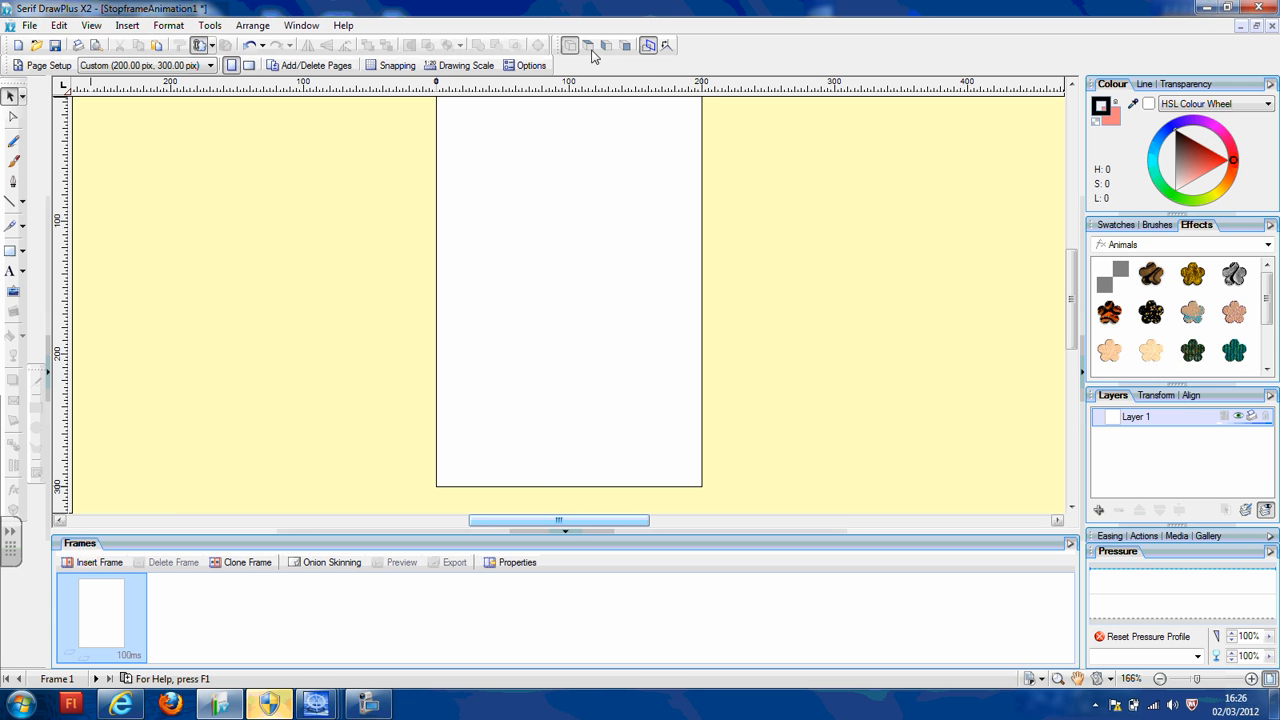
right_click(515, 49)
left_click(723, 142)
left_click(606, 45)
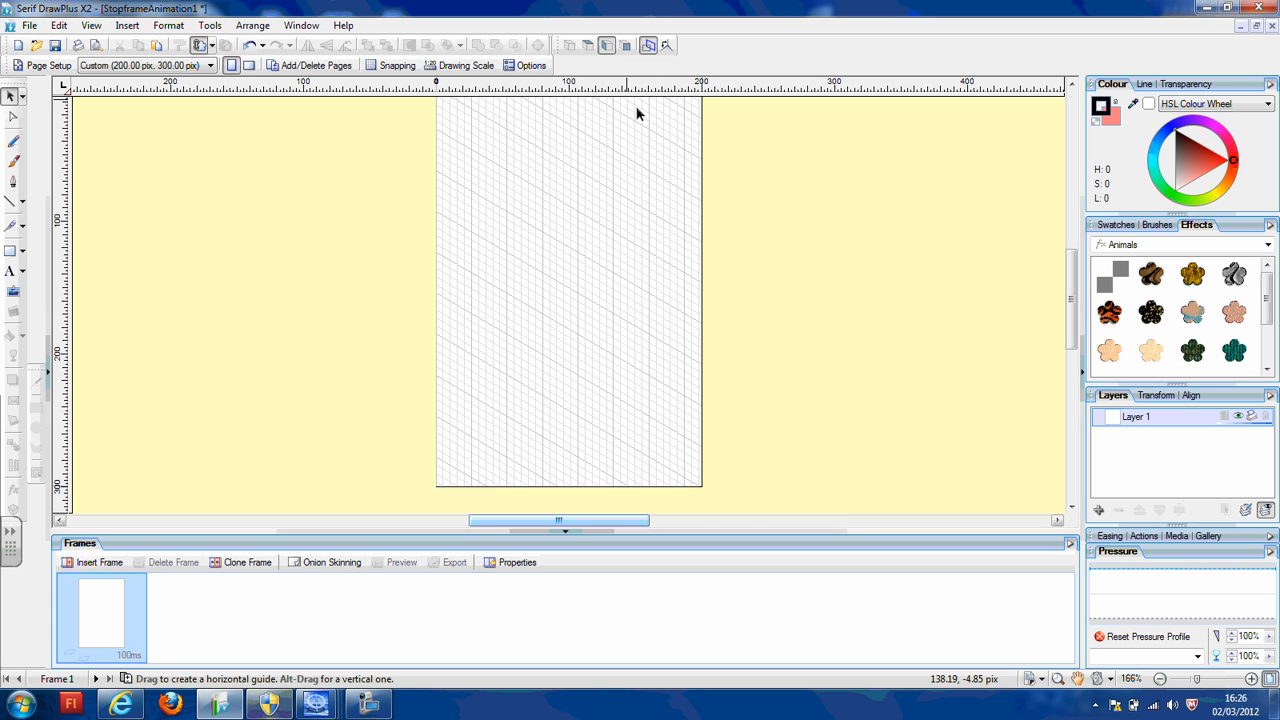
left_click(569, 45)
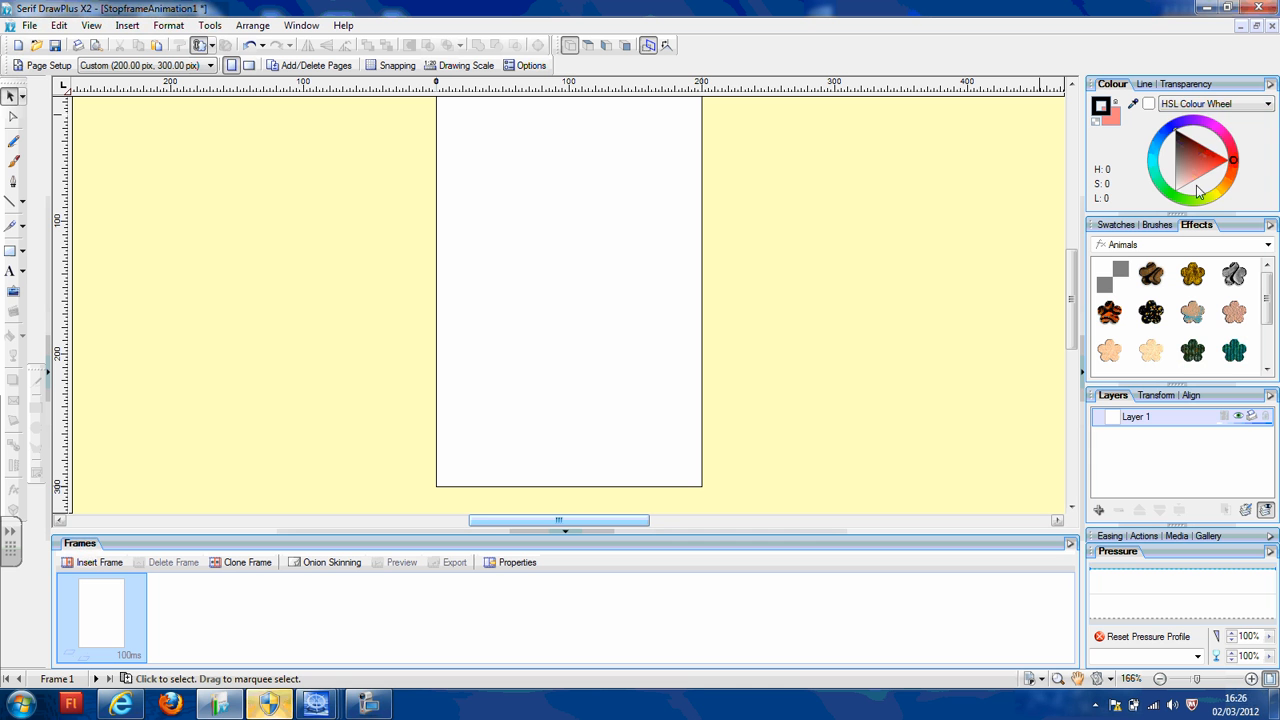
- Look through the colour modes, keeping HSL Colour Wheel, and view the Line and Transparency settings
left_click(1203, 106)
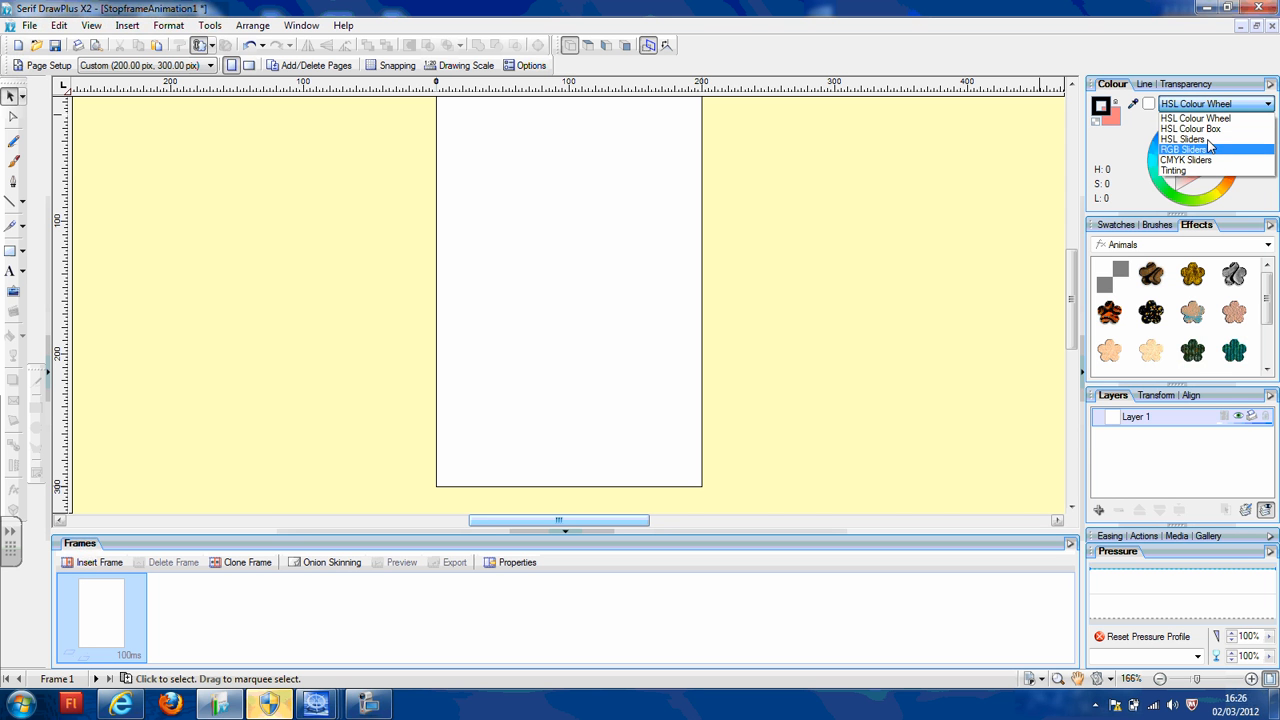
left_click(1208, 119)
left_click(1140, 84)
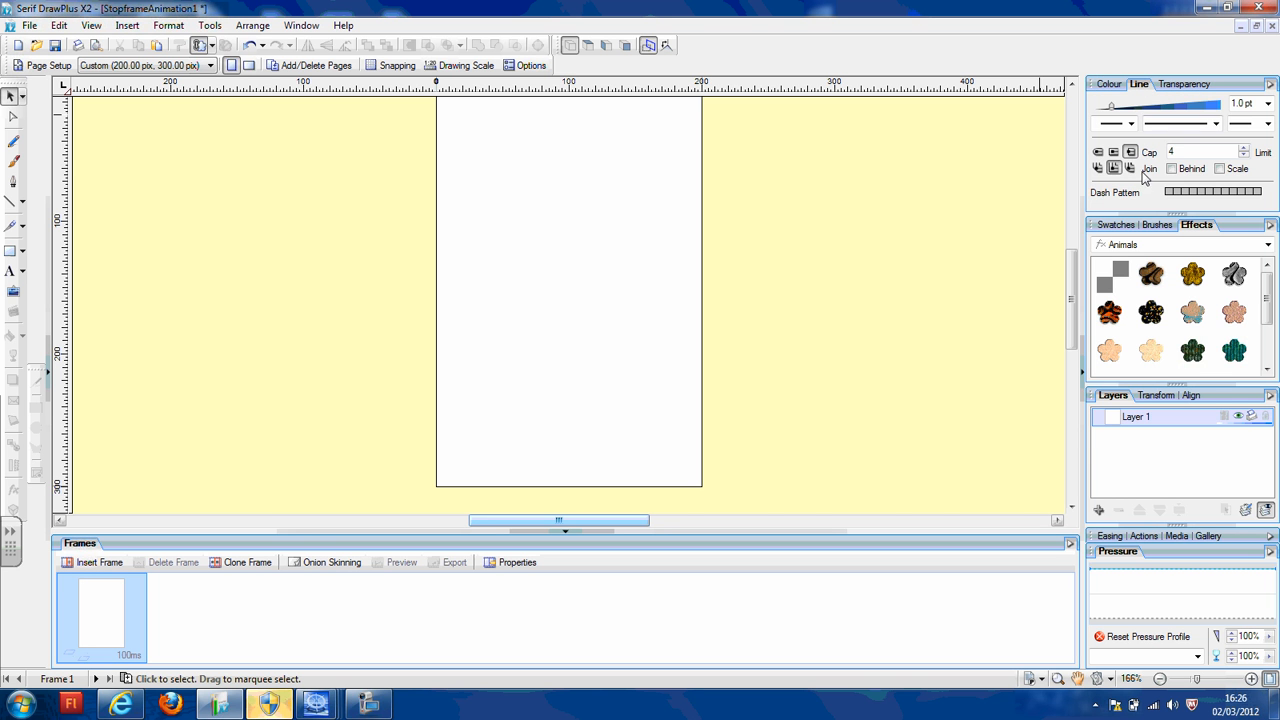
left_click(1189, 86)
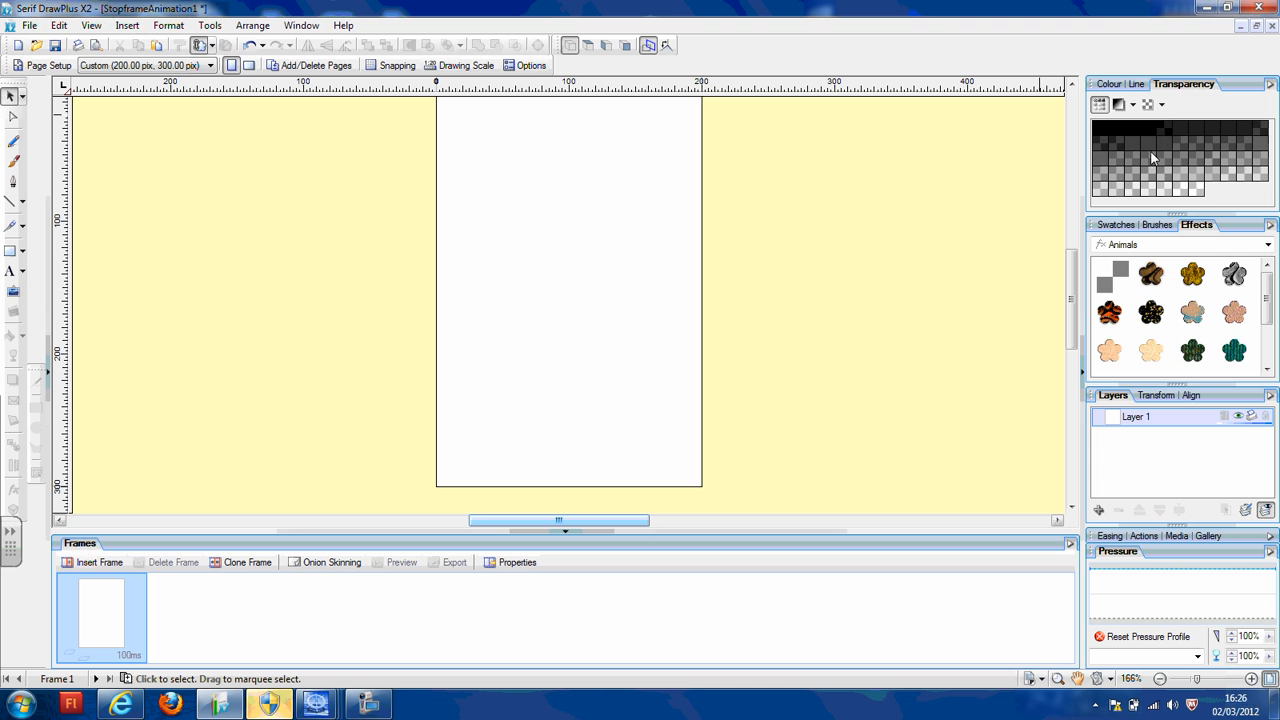
left_click(1109, 84)
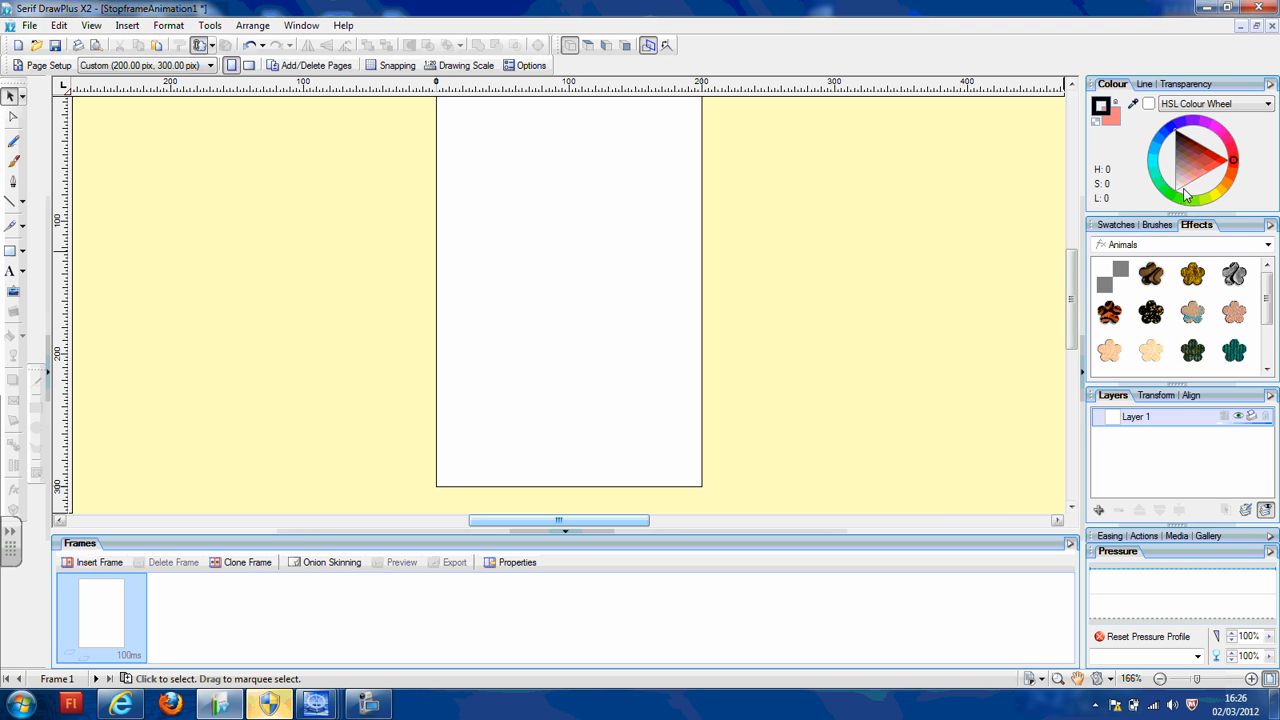
- Show the Radial gradient swatches and look through them
left_click(1115, 226)
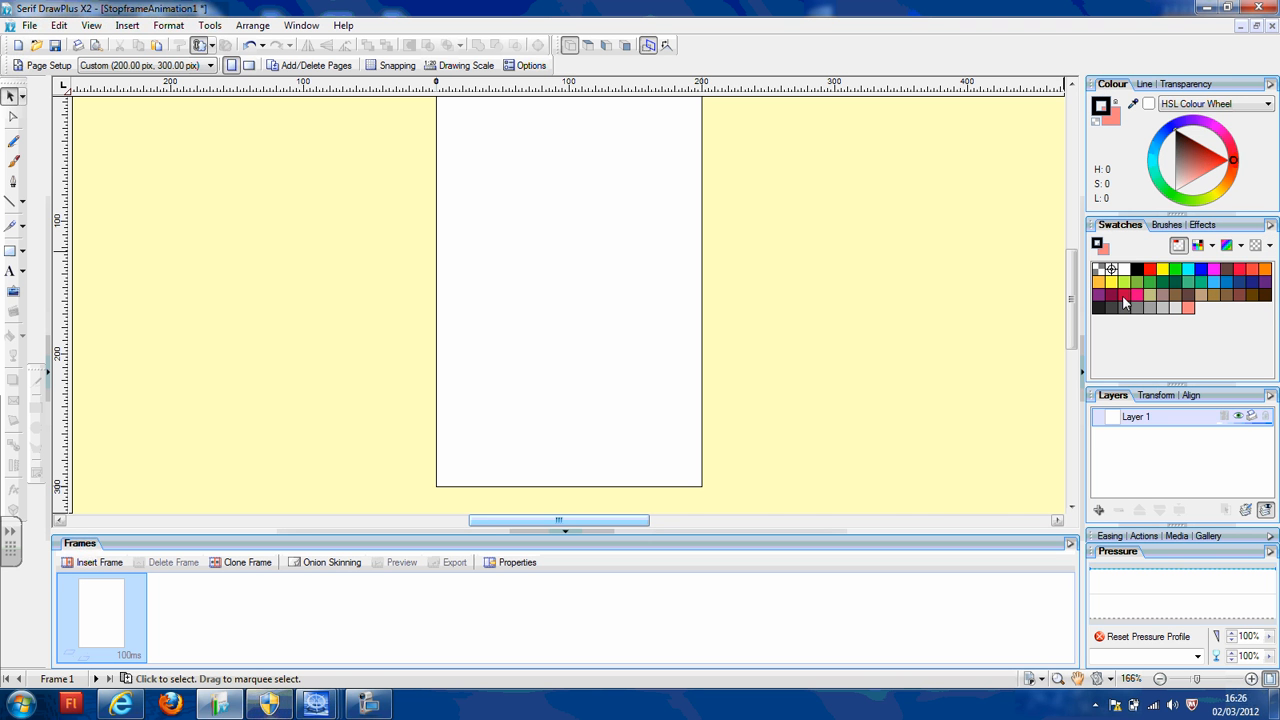
left_click(1241, 246)
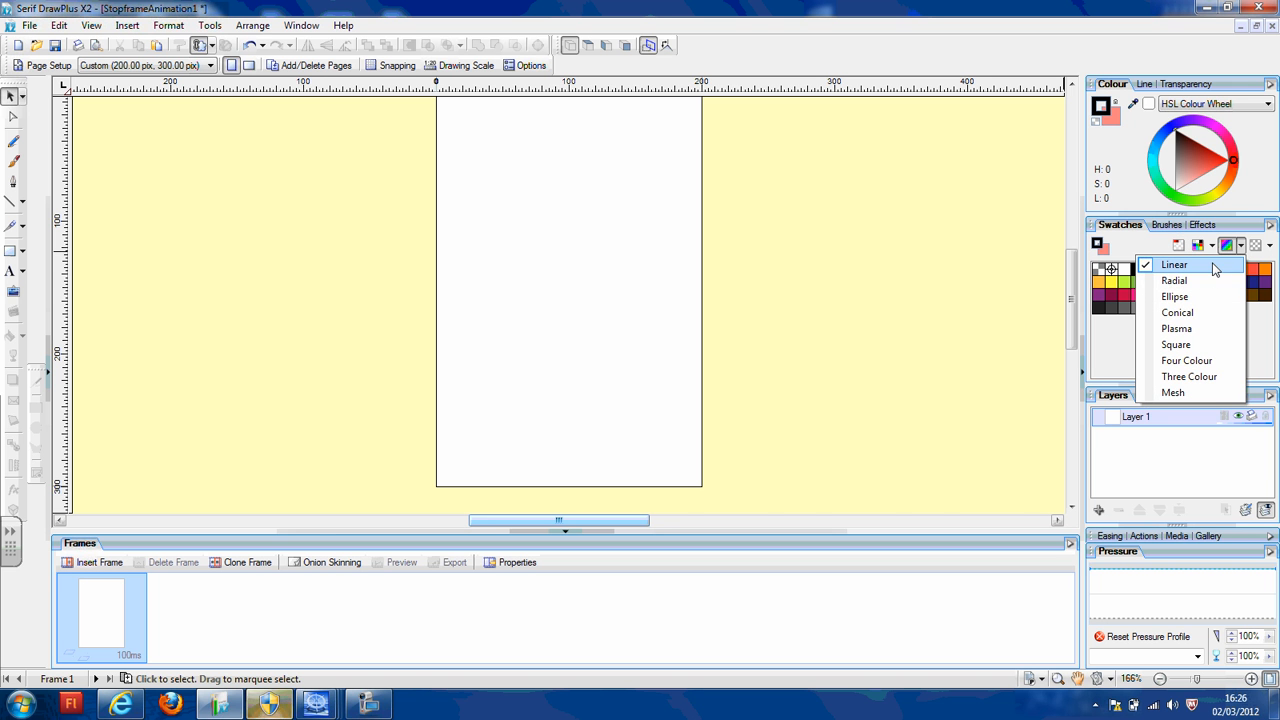
left_click(1203, 284)
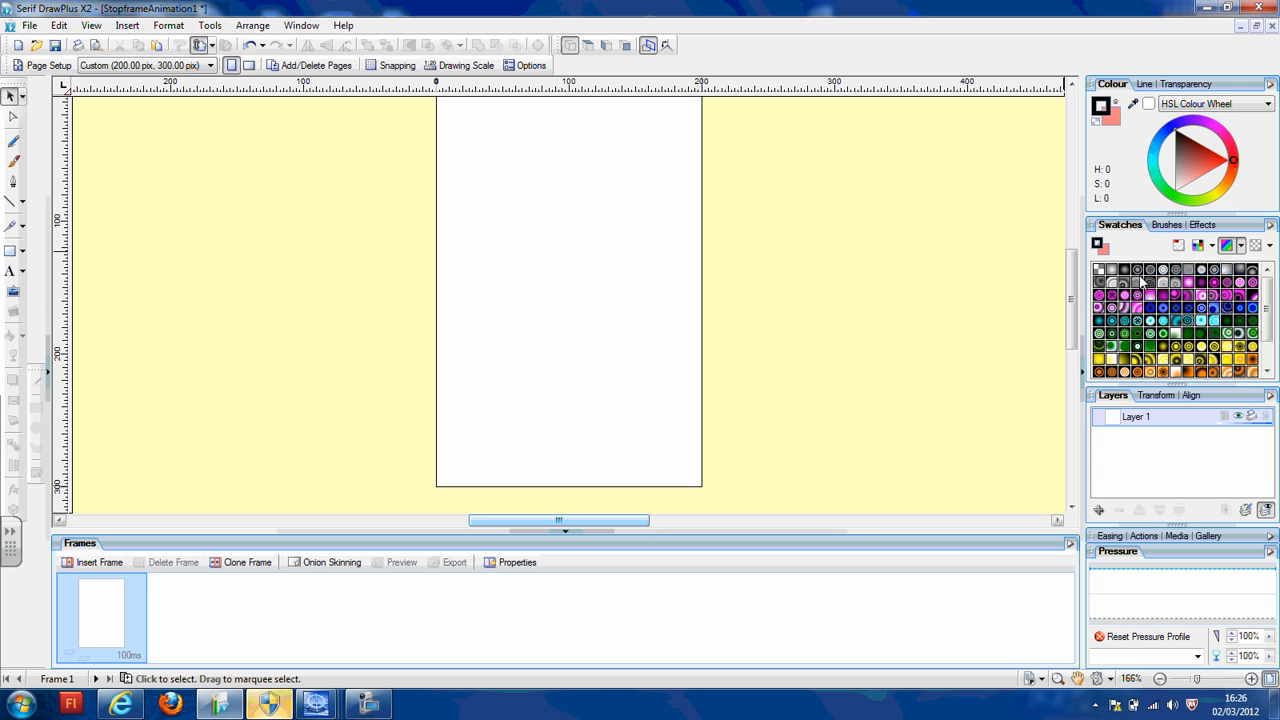
scroll(1210, 333, "down", 2)
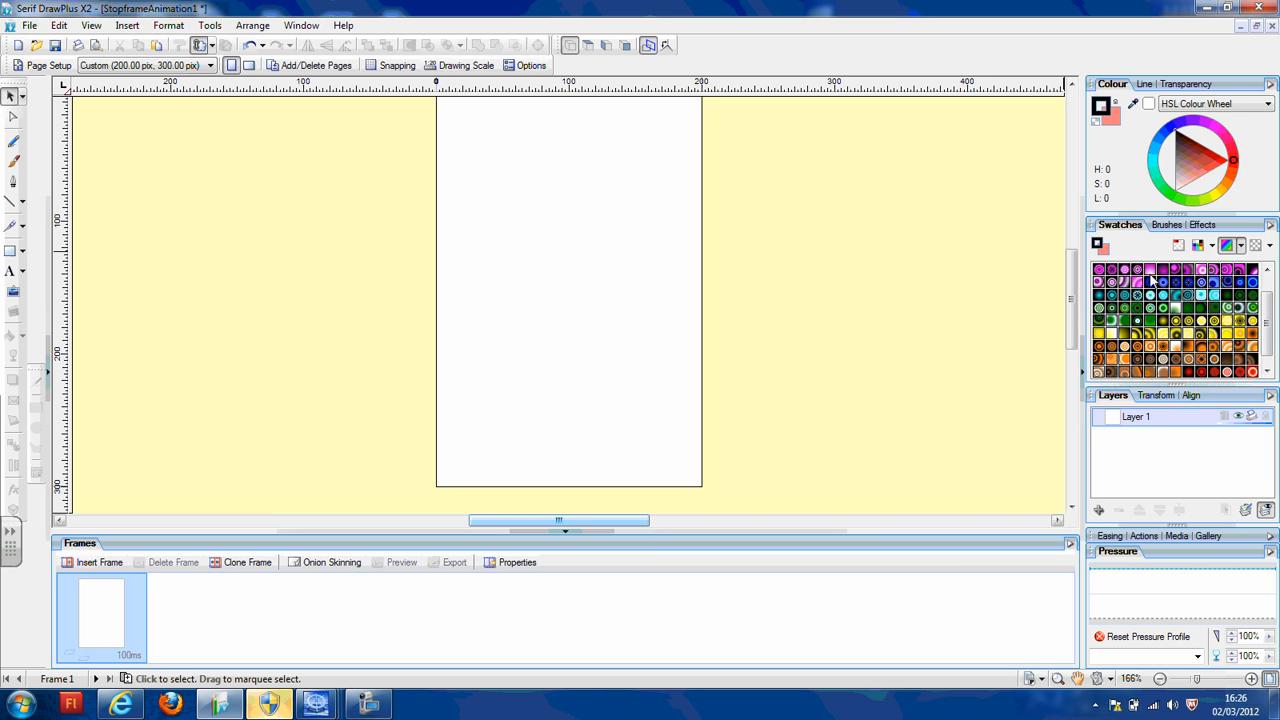
- Undock the Swatches, Brushes and Effects group, dock it with Layers, and float Effects on its own
double_click(1177, 225)
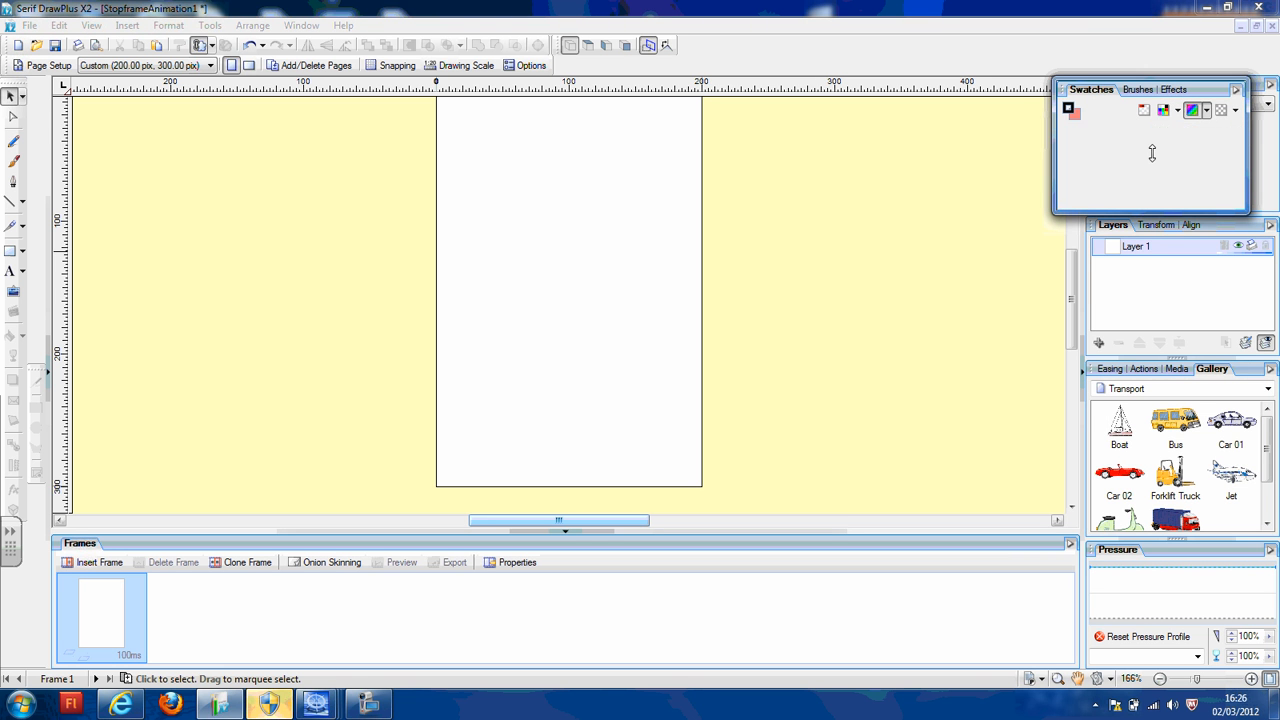
mouse_move(1219, 93)
left_mouse_down()
mouse_move(1023, 229)
mouse_move(1196, 222)
mouse_move(1205, 240)
left_mouse_up()
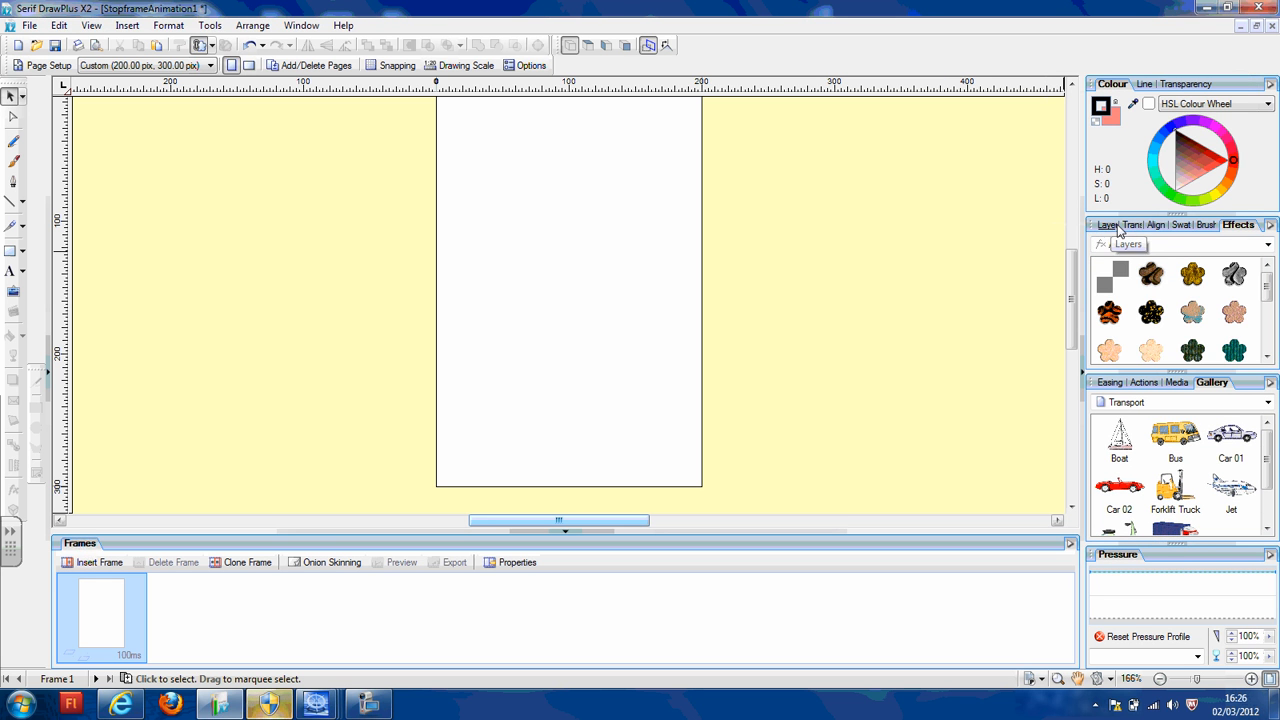
left_click_drag(1237, 226, 1000, 209)
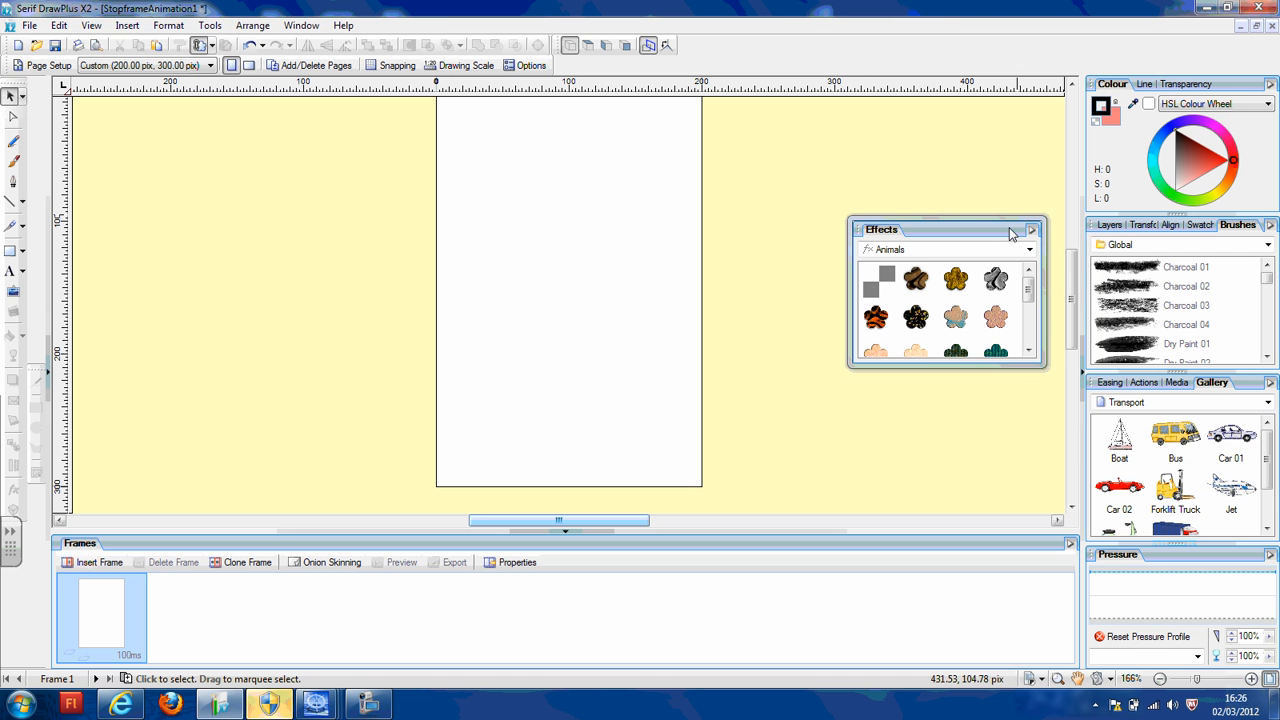
left_click(369, 704)
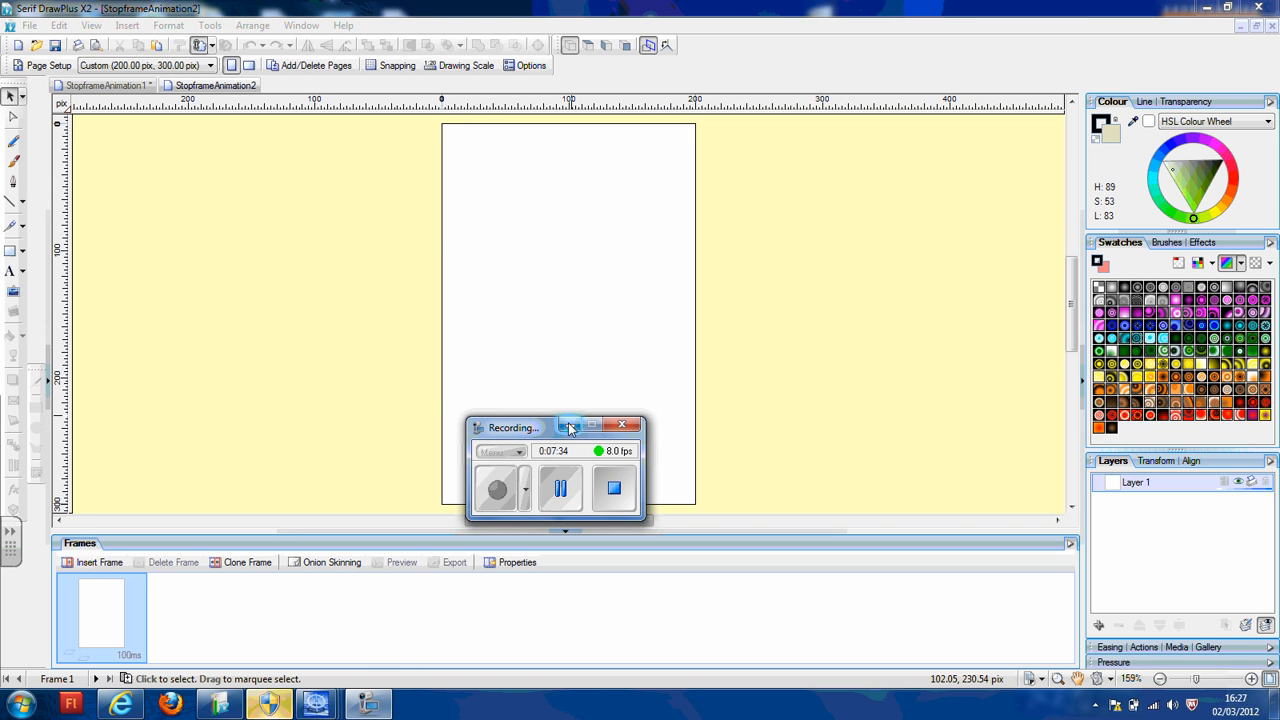
left_click(570, 428)
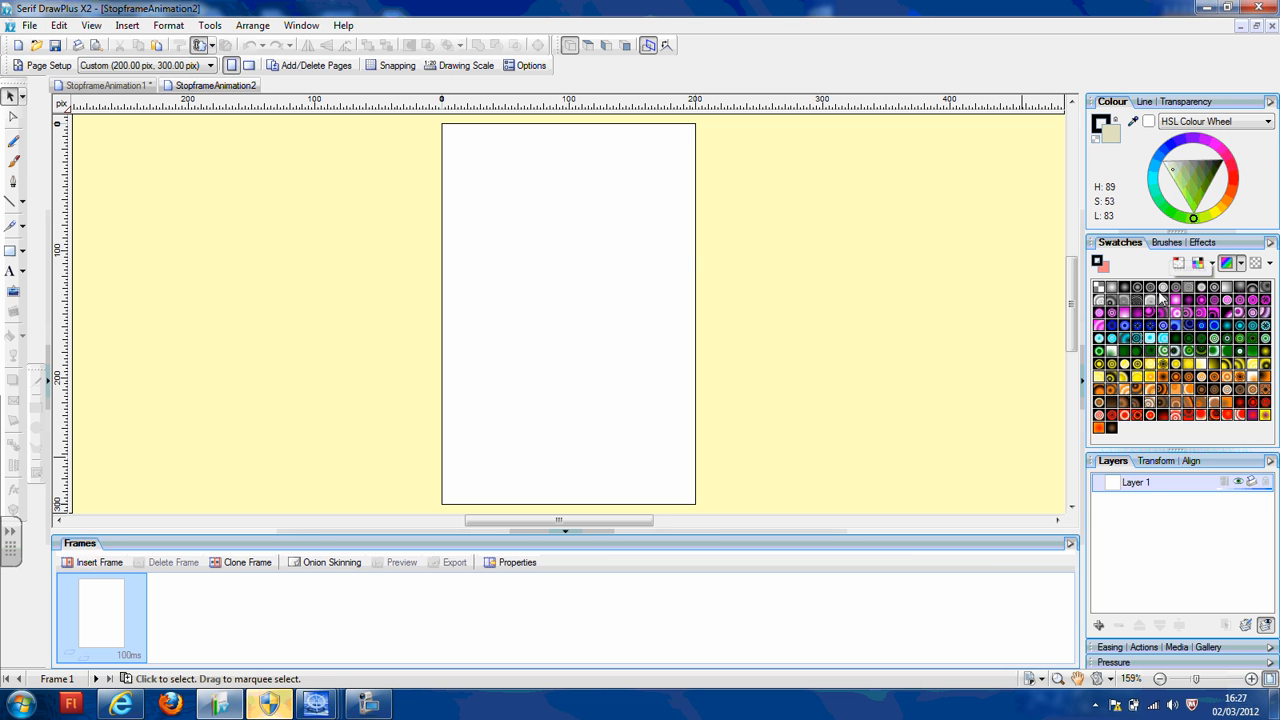
- Browse the Global brushes and select the Chain2 brush
left_click(1170, 246)
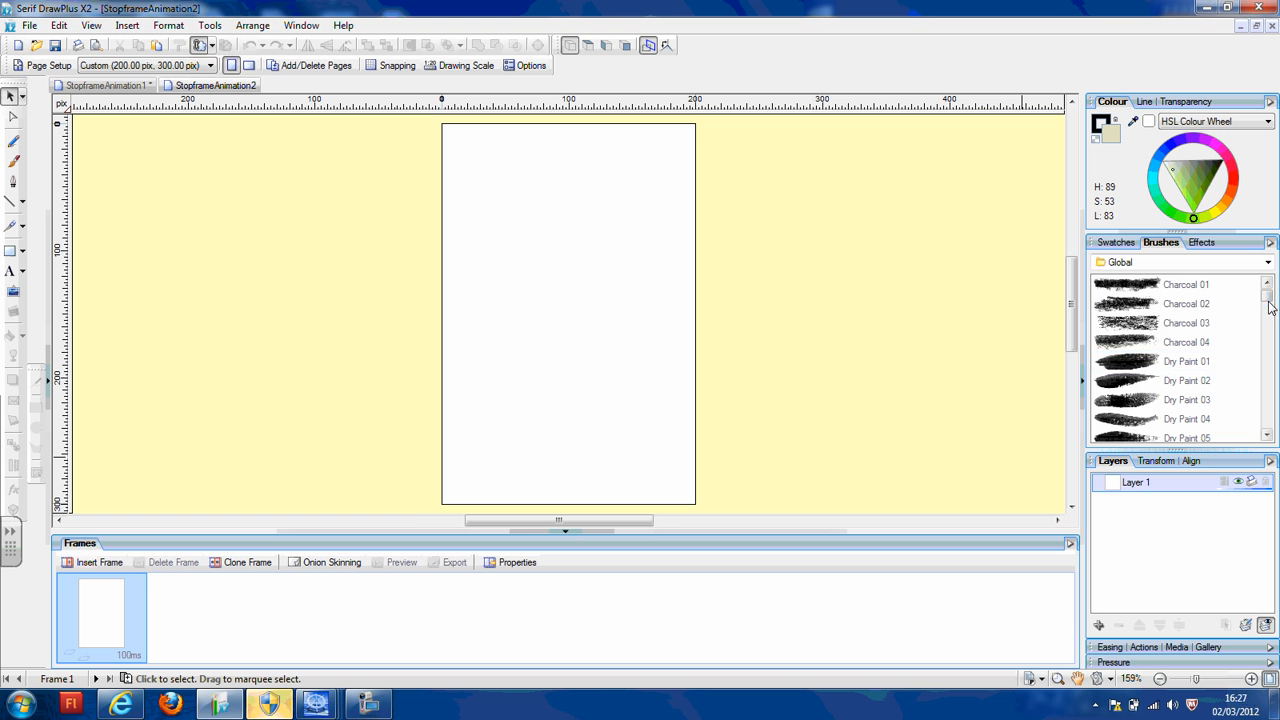
scroll(1266, 400, "down", 5)
scroll(1266, 400, "down", 3)
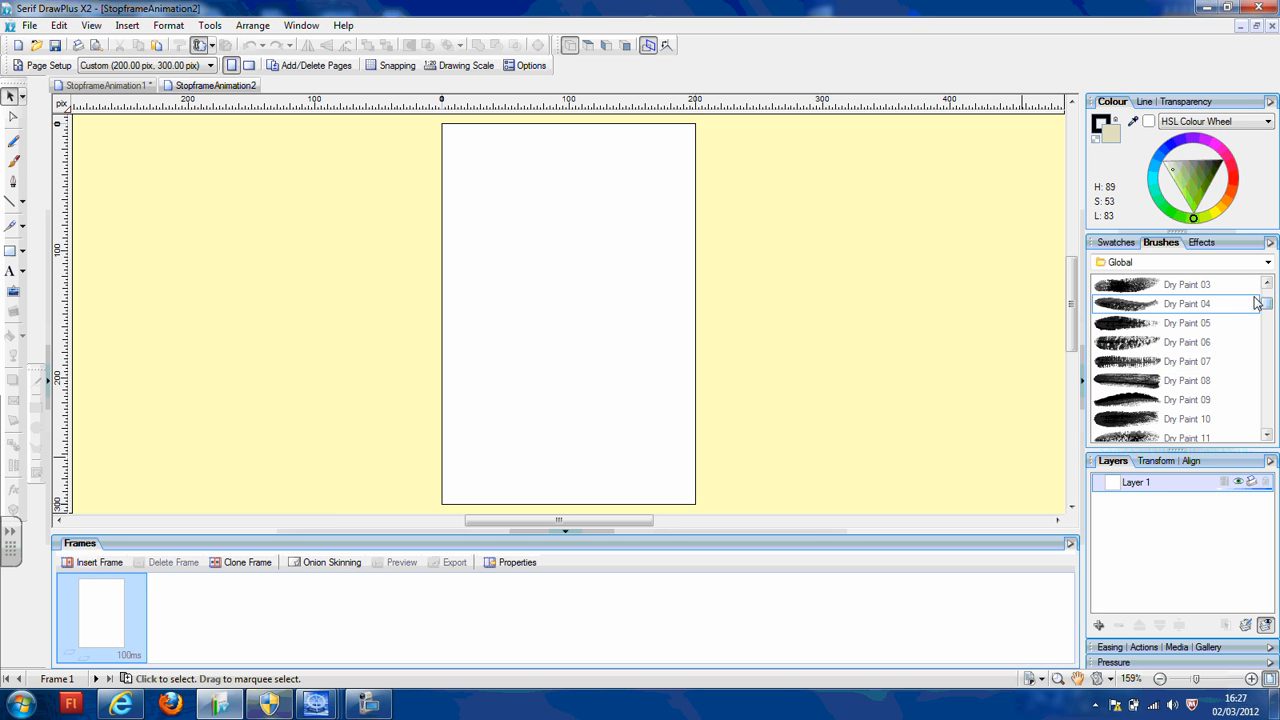
scroll(1268, 345, "down", 10)
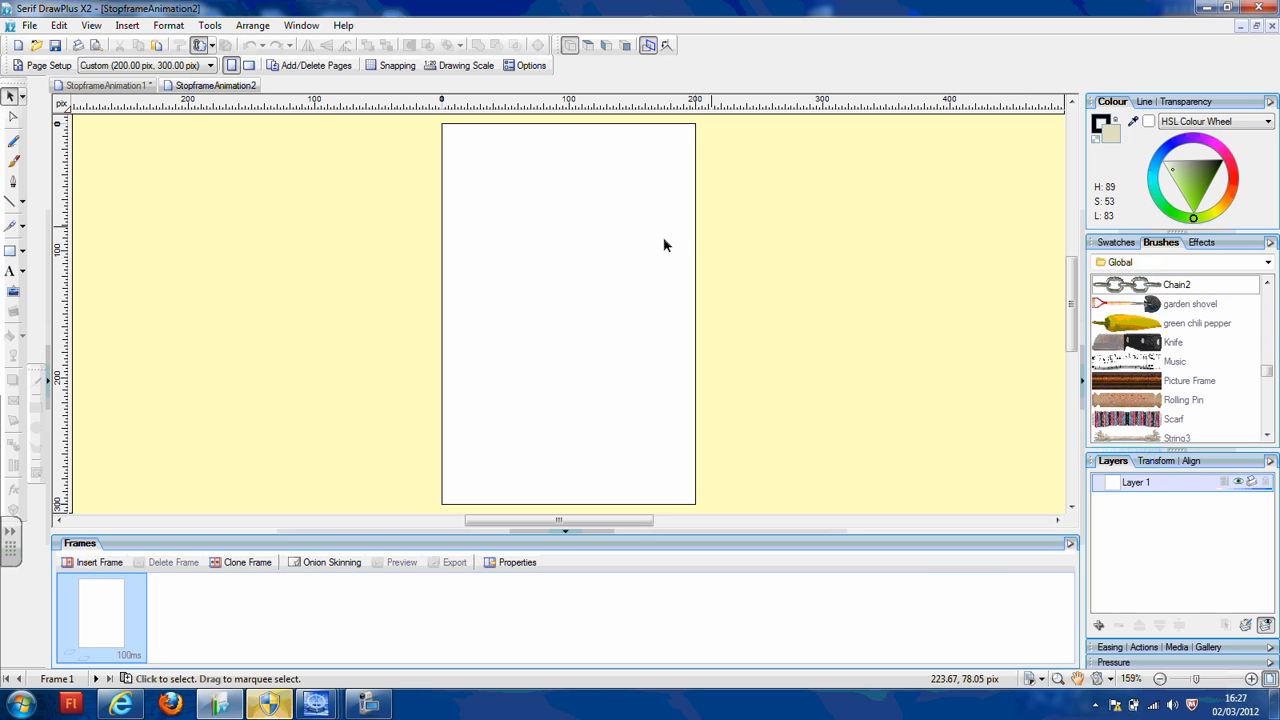
- Paint a short diagonal chain on the page's upper half and a long U-shaped chain extending past the page's right edge
left_click(14, 160)
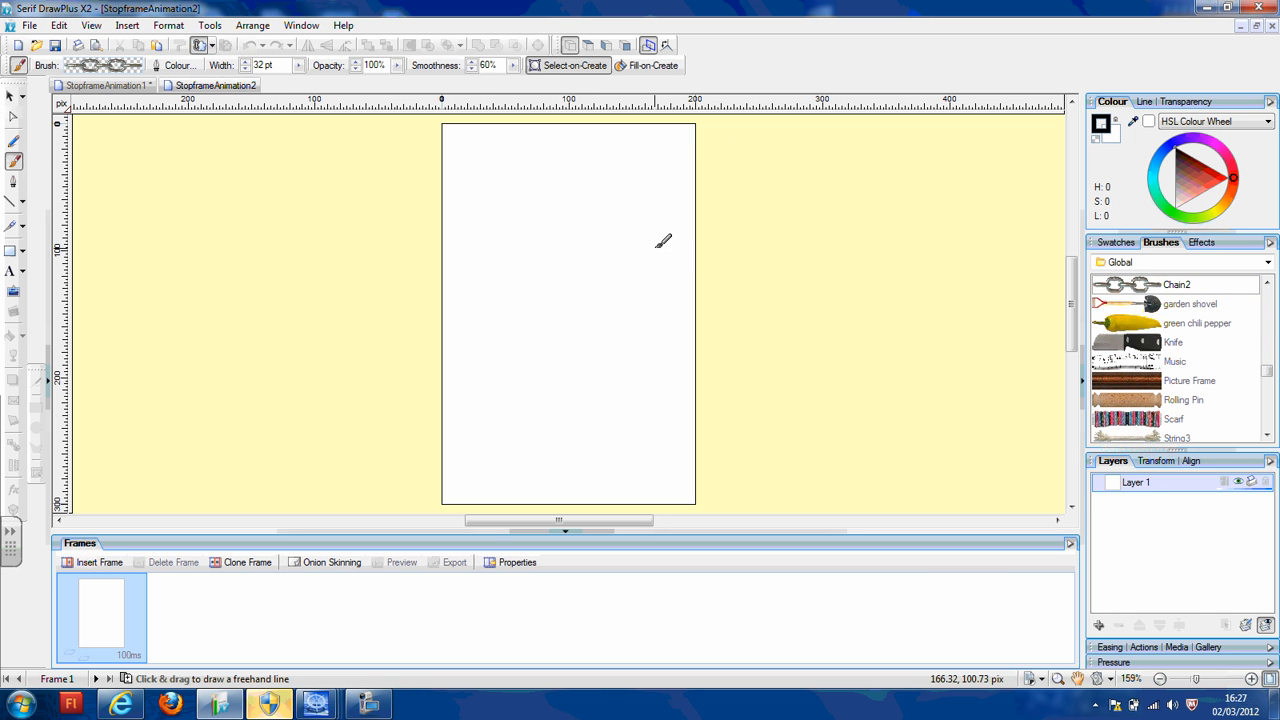
left_click_drag(549, 181, 617, 313)
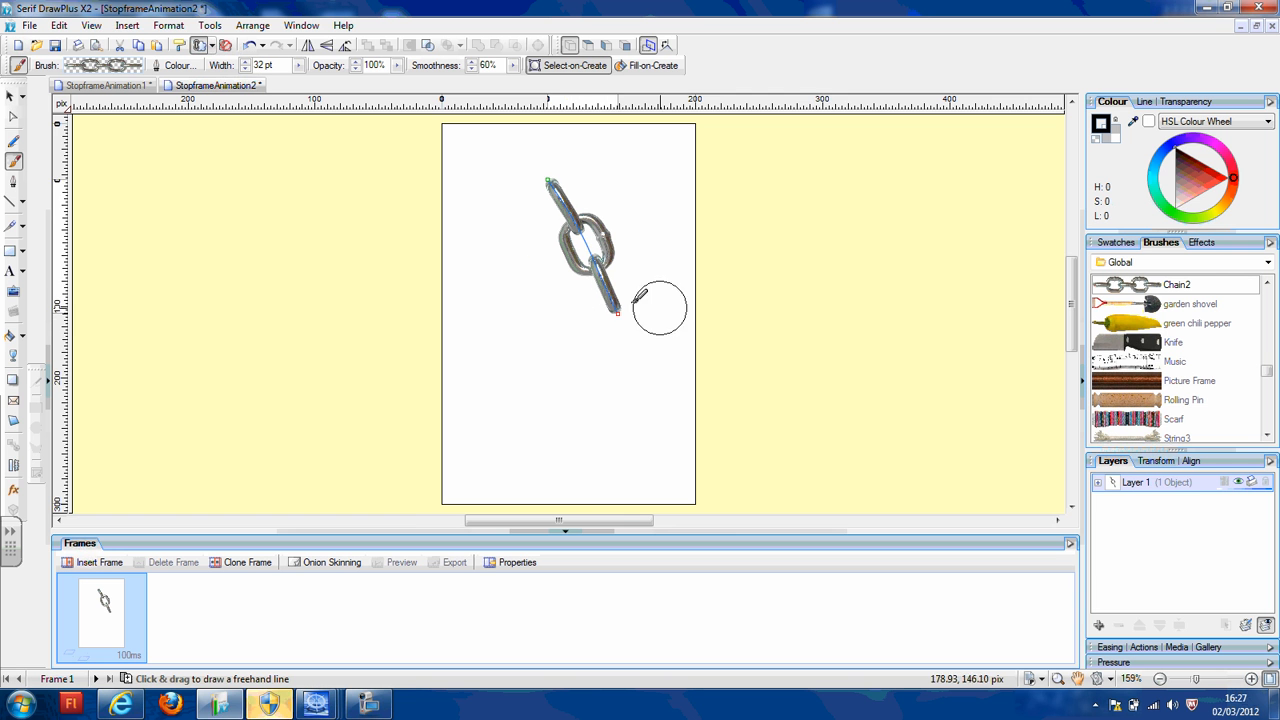
mouse_move(512, 284)
left_mouse_down()
mouse_move(524, 432)
mouse_move(805, 433)
mouse_move(845, 222)
left_mouse_up()
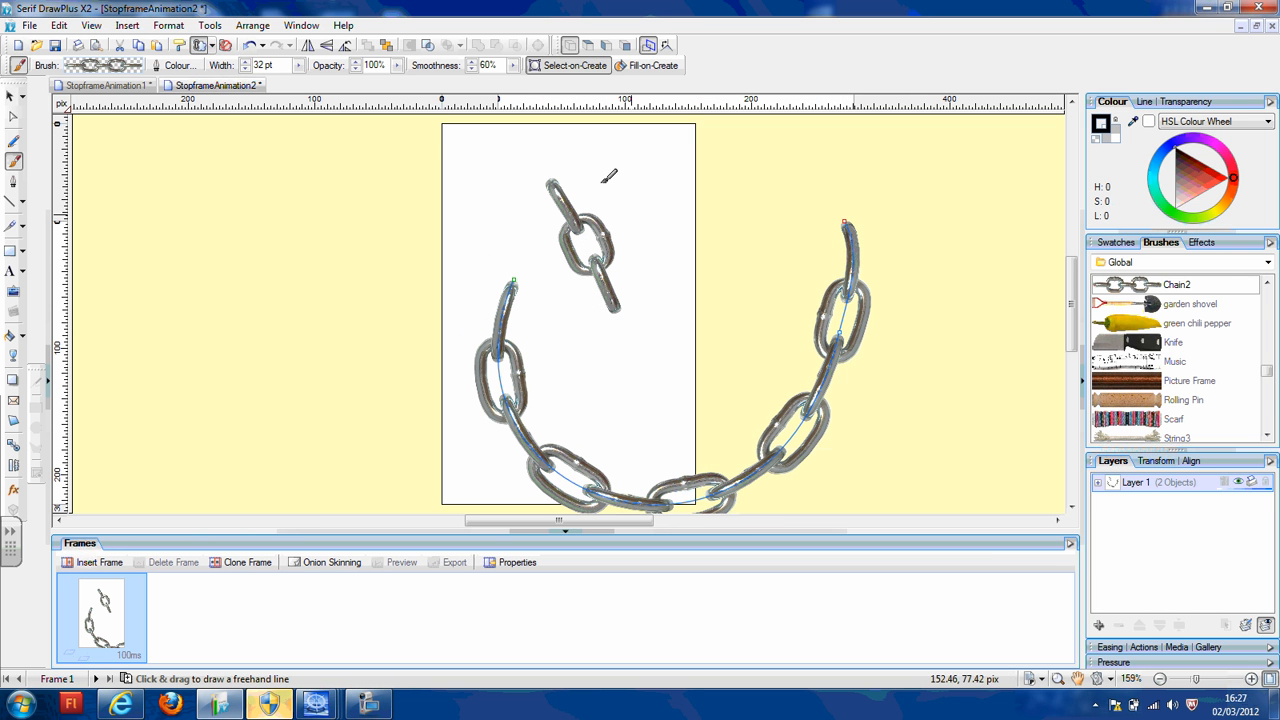
- Draw a near-square rectangle of about 100 by 95 pixels left of the page and give it the orange tiger-stripe Animals effect
left_click(1195, 242)
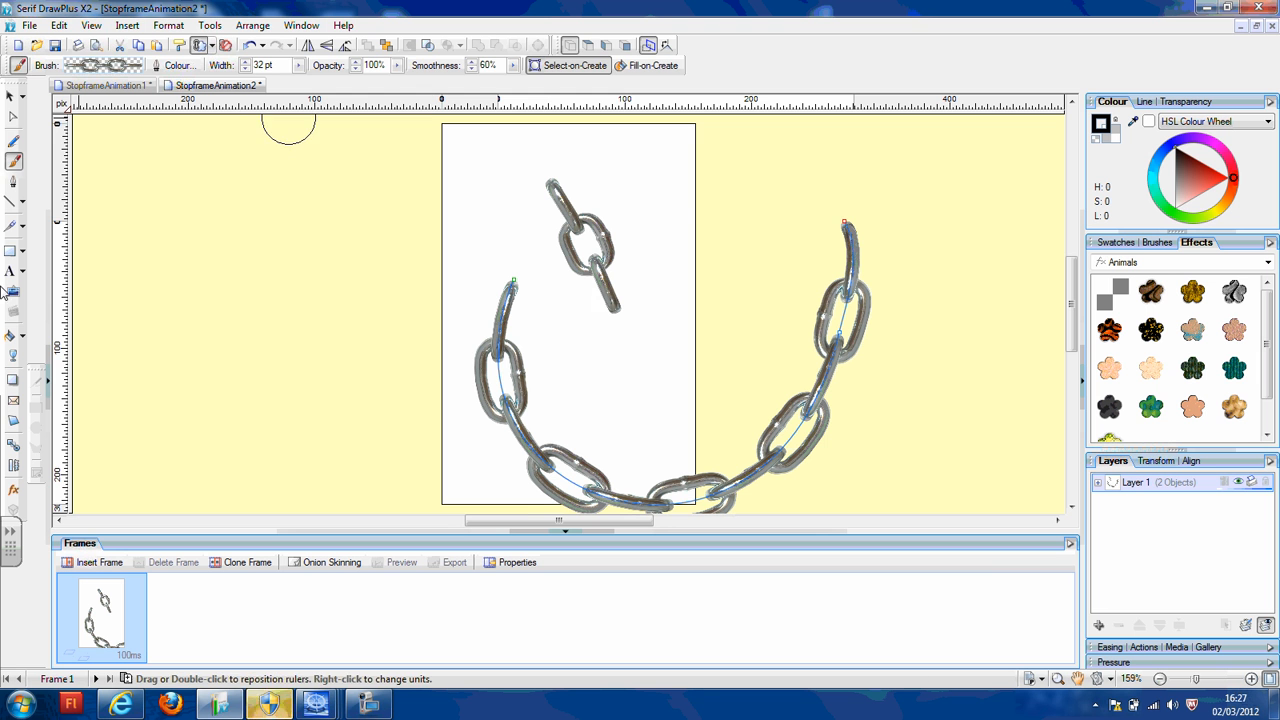
left_click(10, 250)
left_click_drag(234, 198, 362, 319)
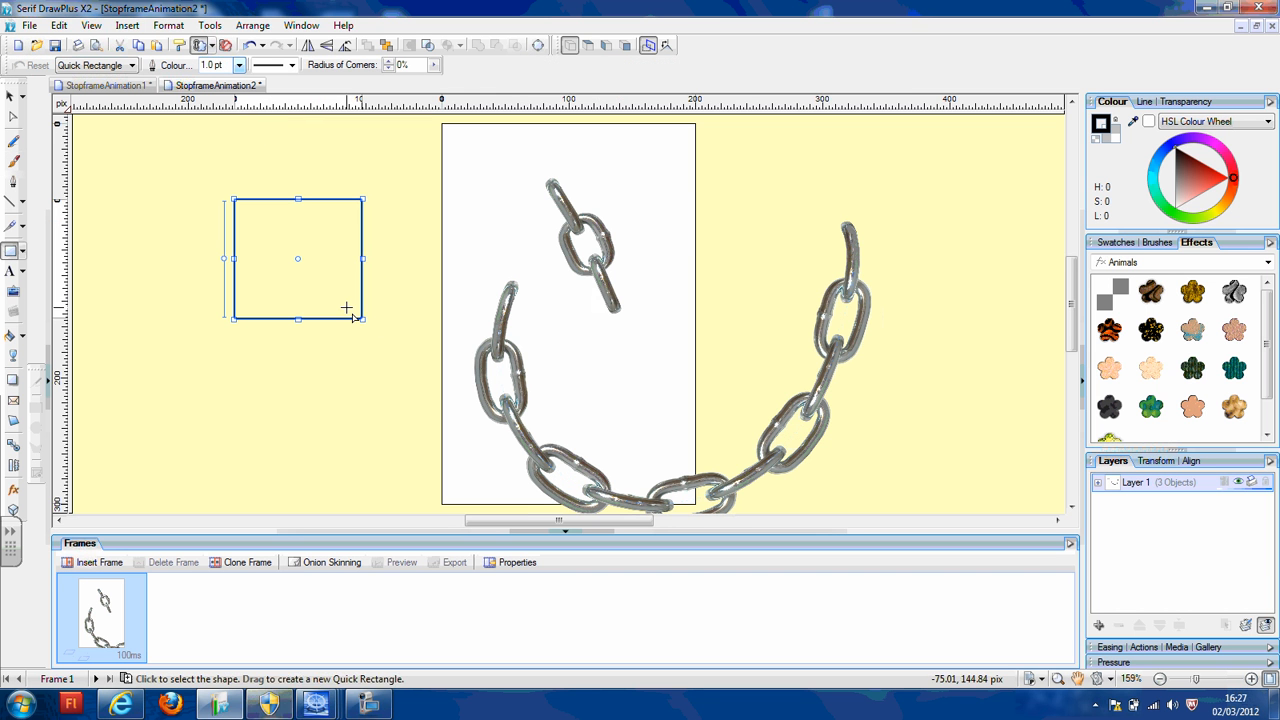
left_click(10, 97)
left_click(399, 315)
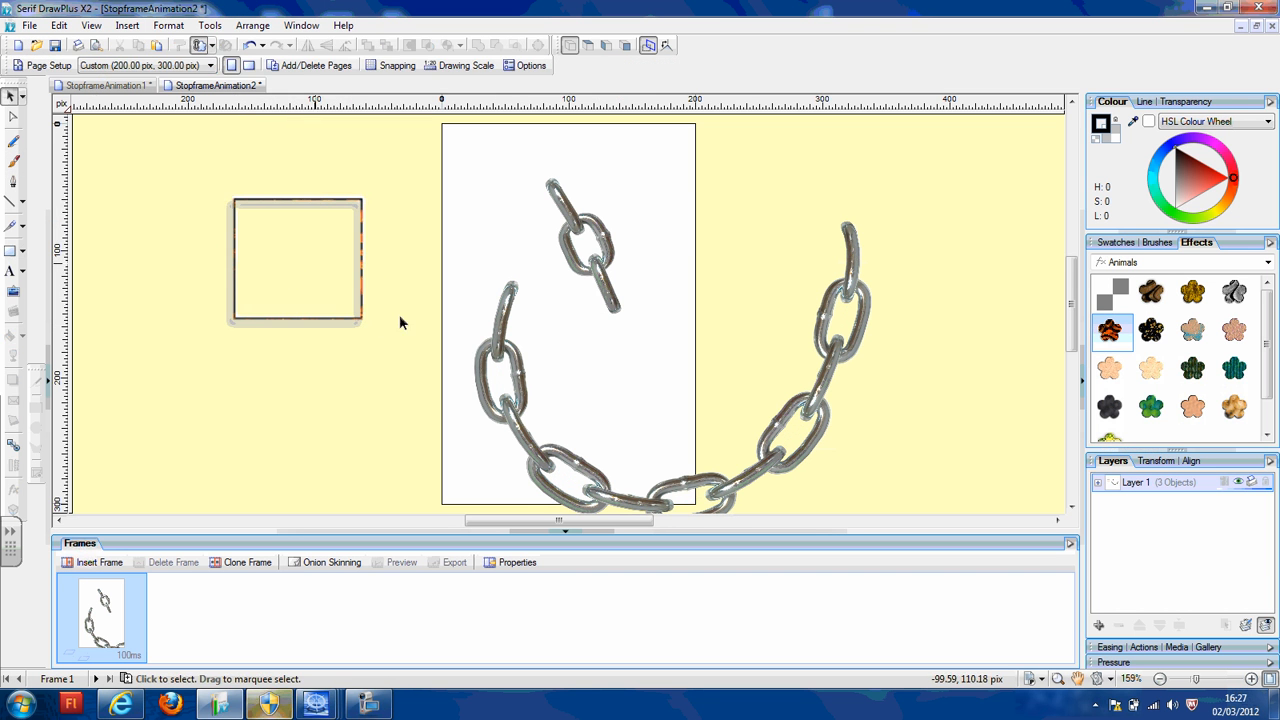
- Reapply the orange tiger-stripe Animals effect to the rectangle beside the page and deselect it
left_click(361, 252)
left_click(1120, 138)
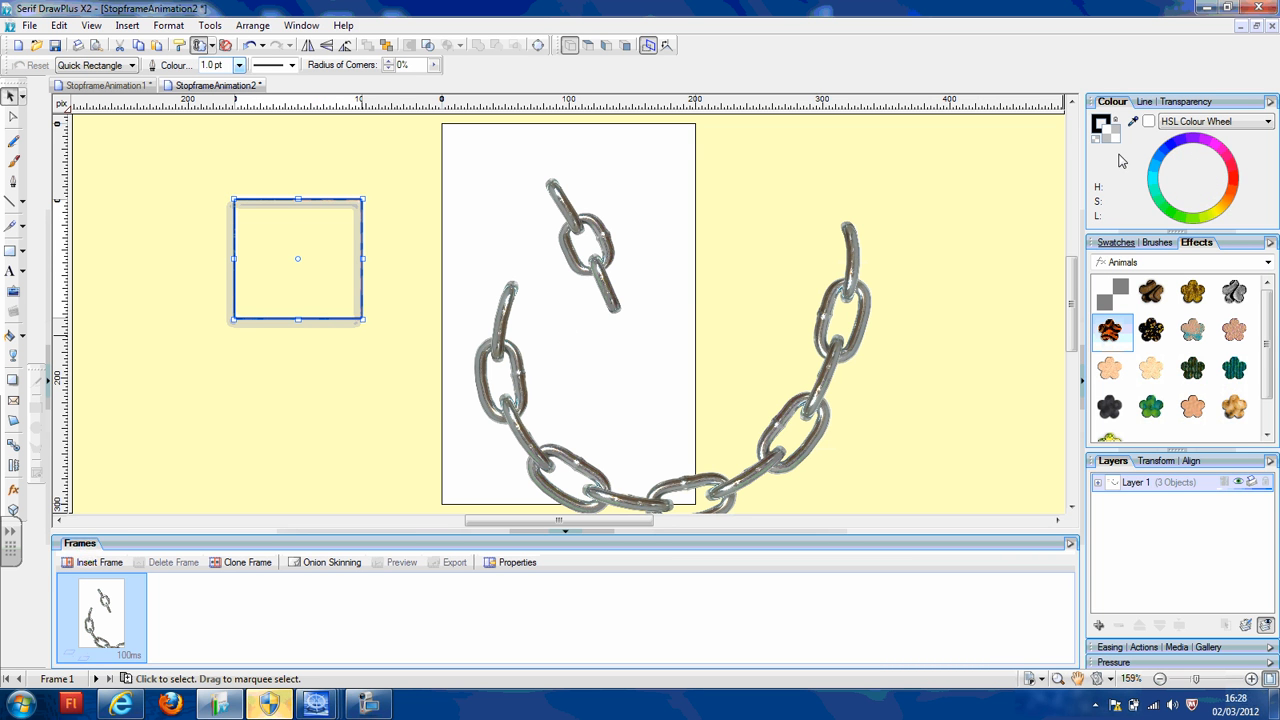
left_click_drag(1109, 331, 314, 250)
left_click(14, 96)
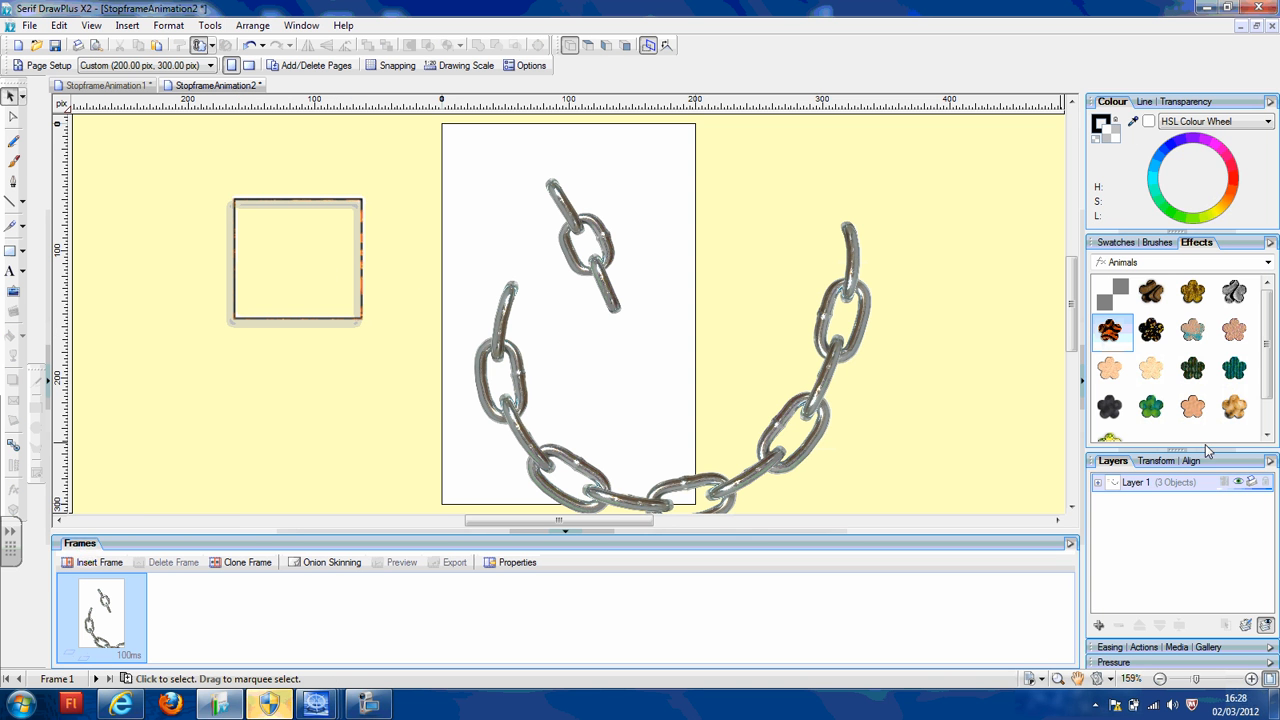
- Expand and collapse Layer 1's object list, and toggle the layer's visibility off and back on
left_click(1099, 483)
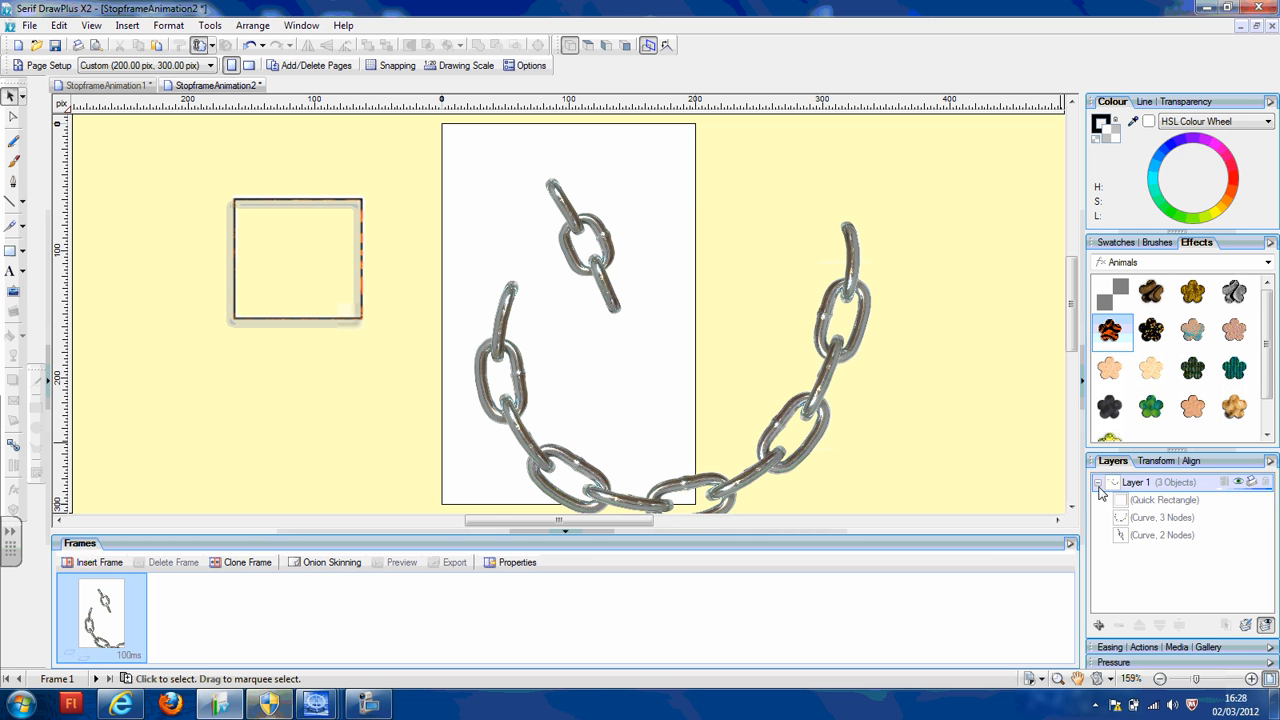
left_click(1098, 485)
left_click(1239, 482)
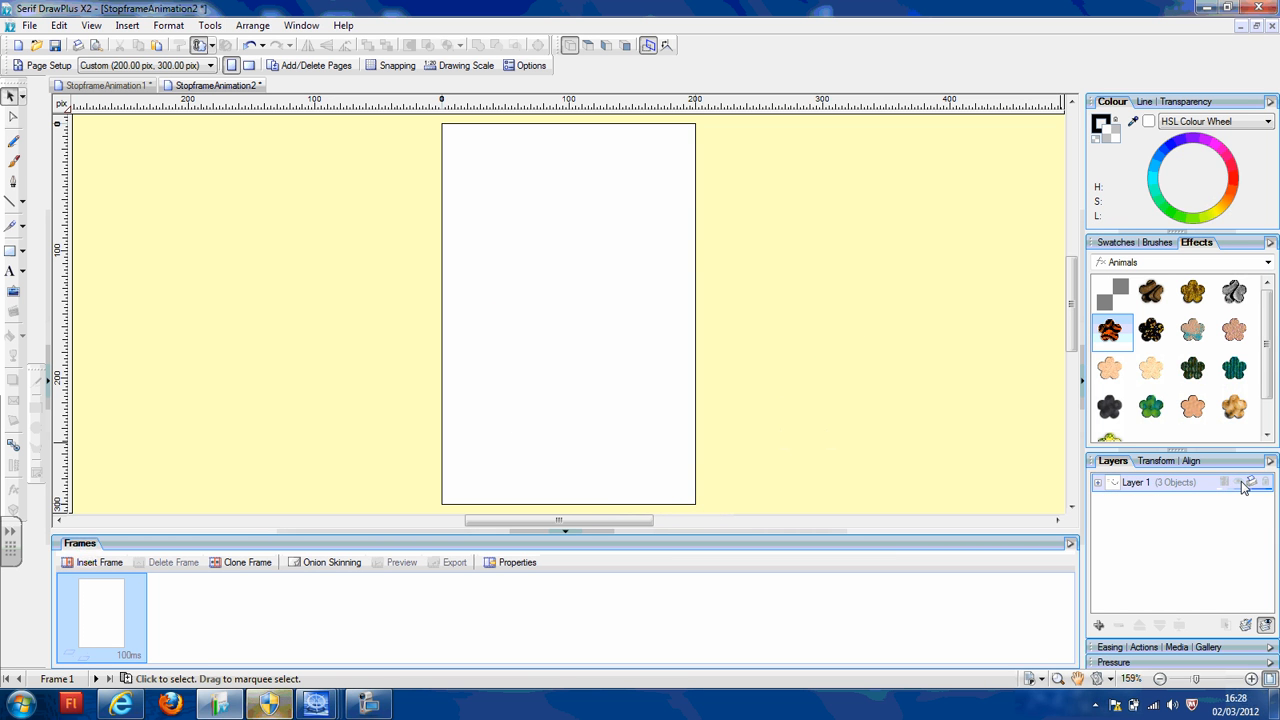
left_click(1240, 483)
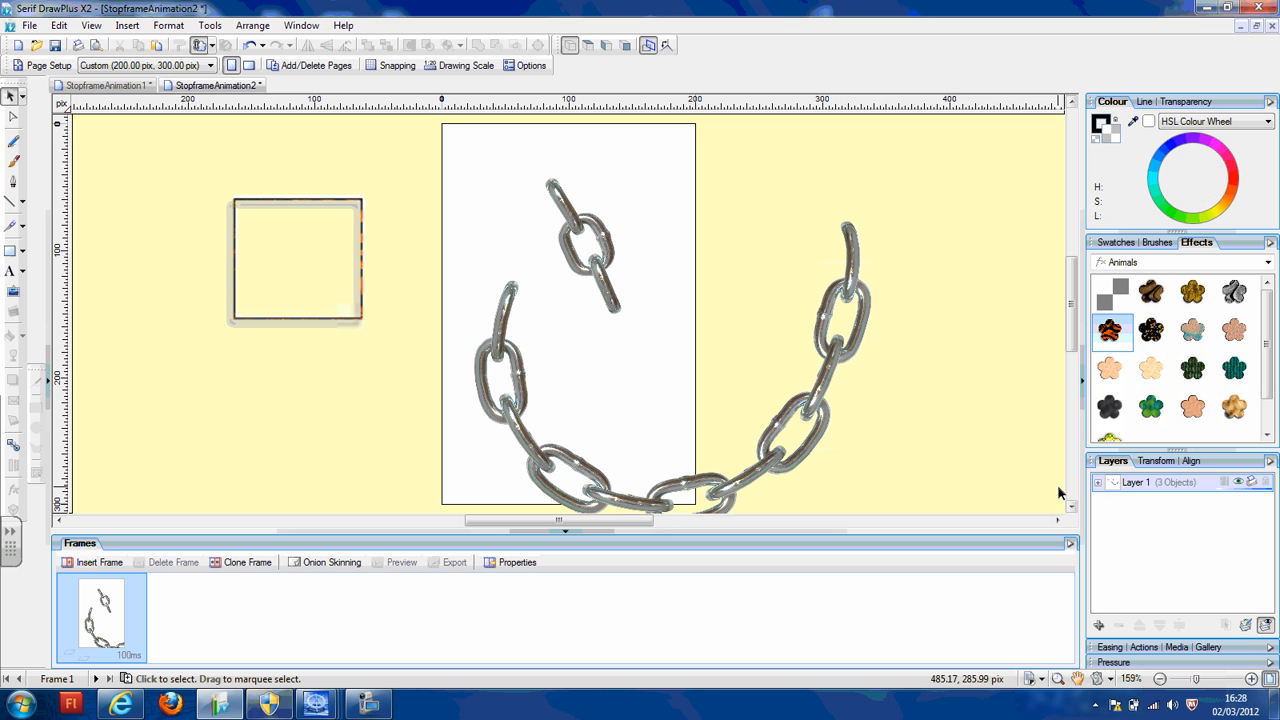
- Look through the Transform, Align, Easing, Actions and Media settings, including the available media types
left_click(1158, 461)
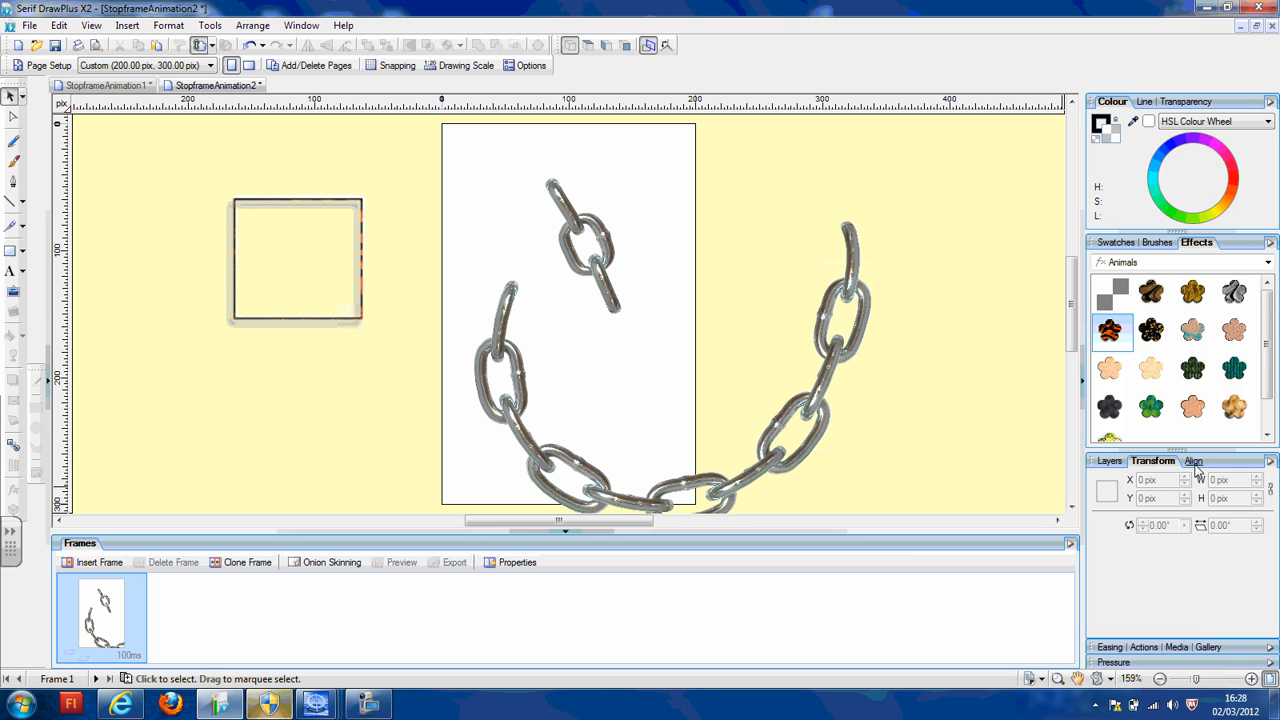
left_click(1194, 462)
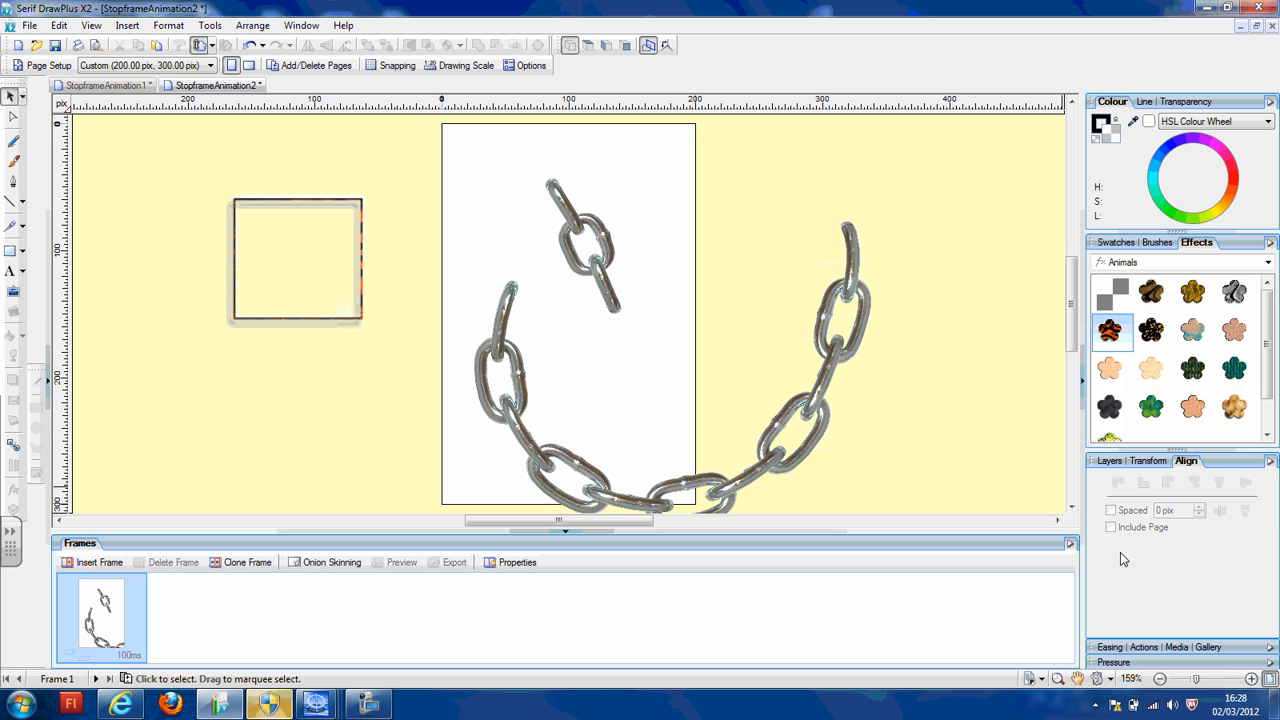
left_click(1122, 648)
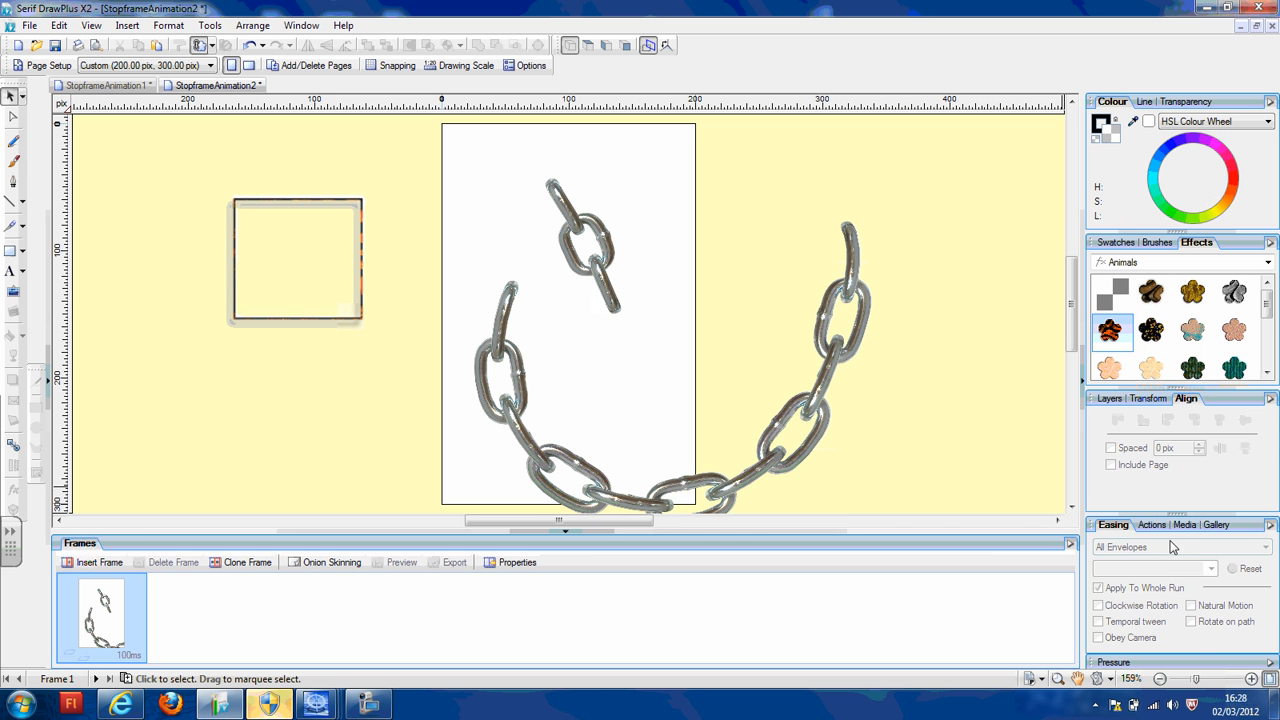
left_click(1153, 525)
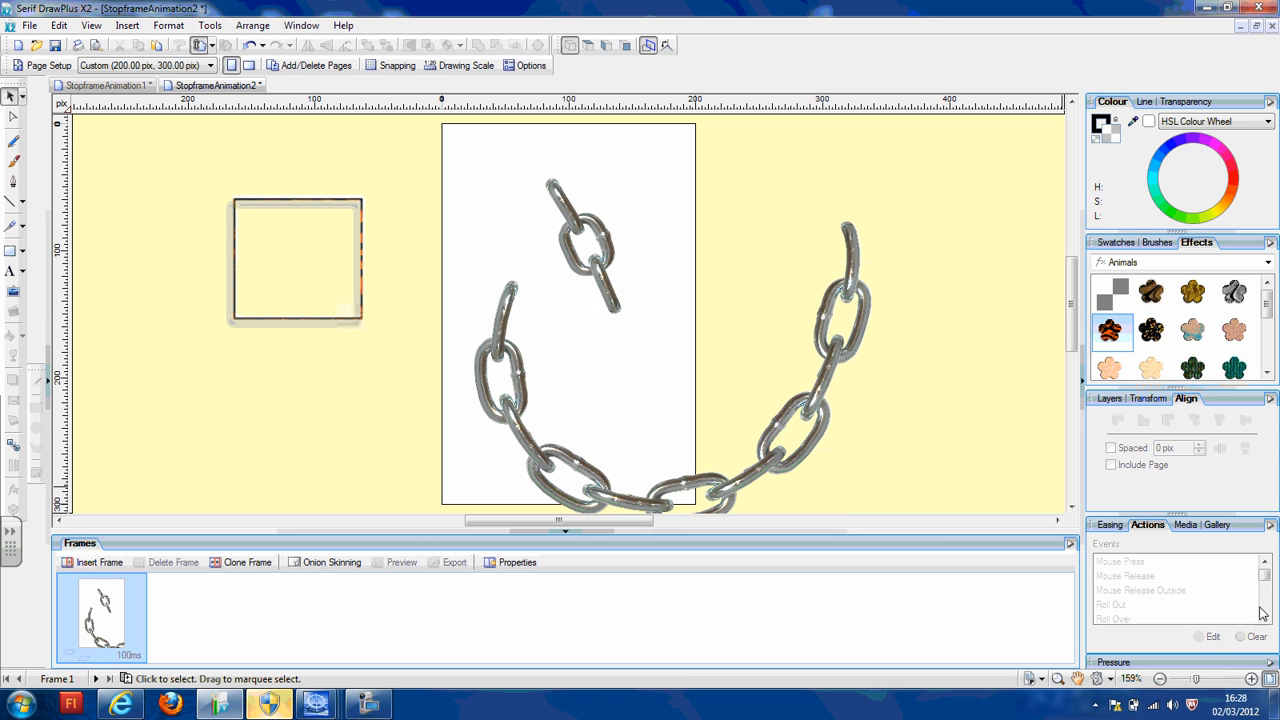
left_click(1186, 525)
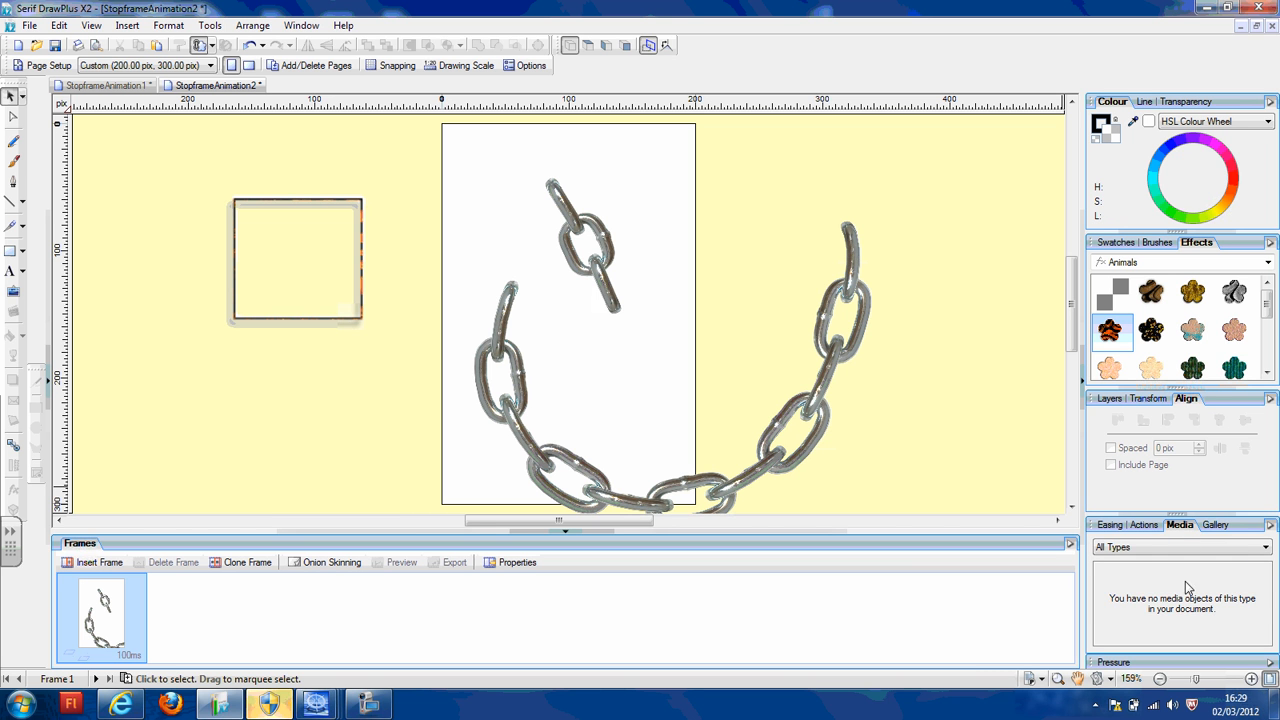
left_click(1186, 547)
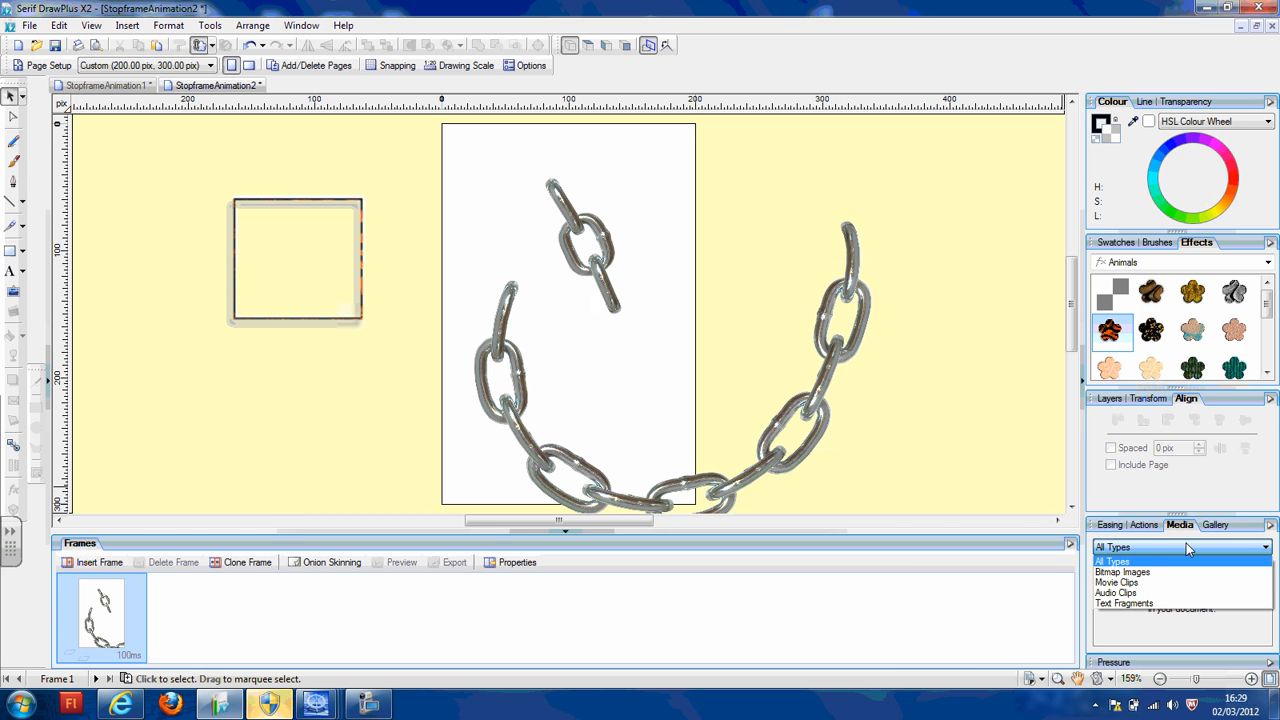
left_click(1186, 543)
- Browse the Gallery's Transport clipart and switch the category to Animals
left_click(1215, 525)
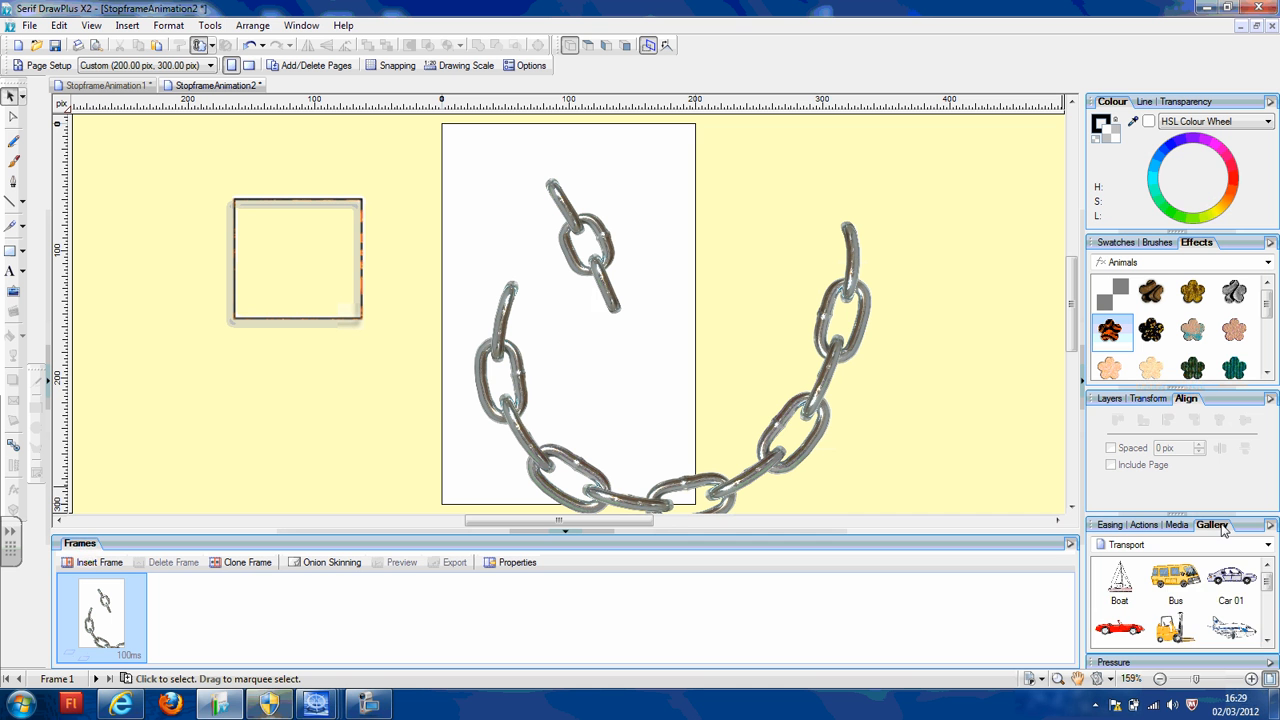
left_click_drag(1268, 592, 1265, 655)
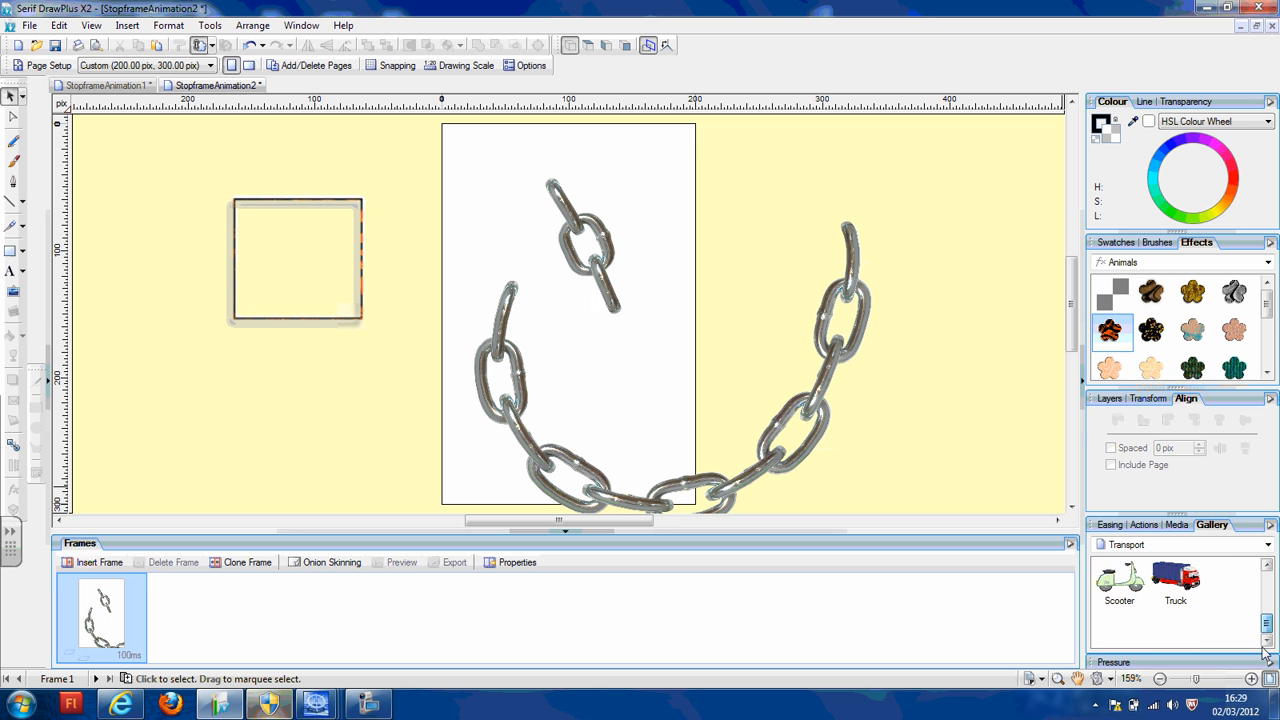
left_click(1268, 544)
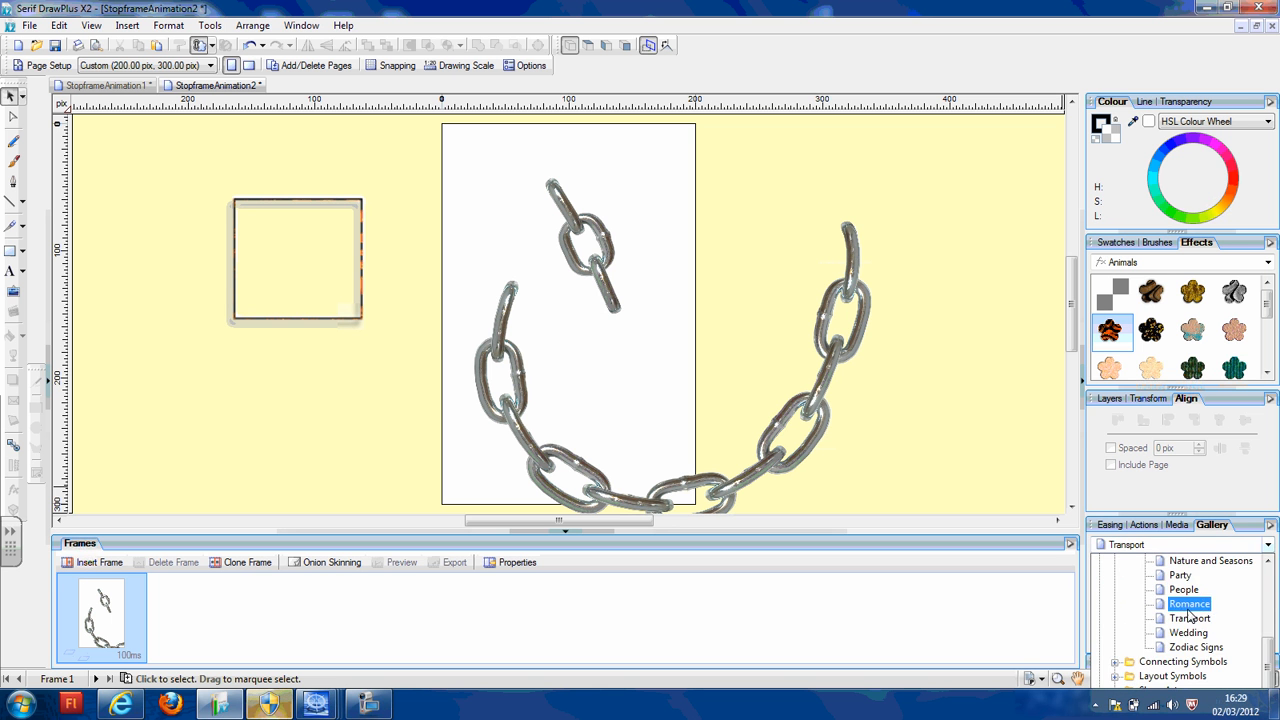
scroll(1190, 617, "up", 10)
left_click(1160, 612)
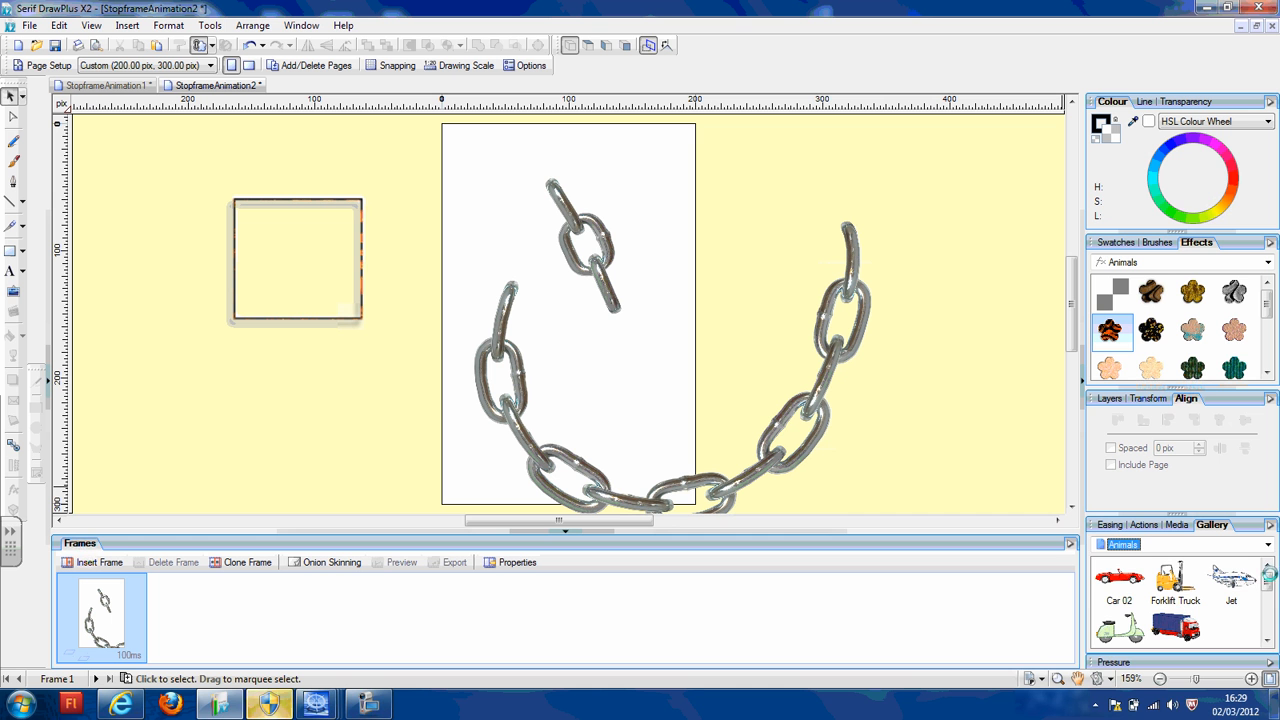
left_click(1268, 544)
left_click(1268, 544)
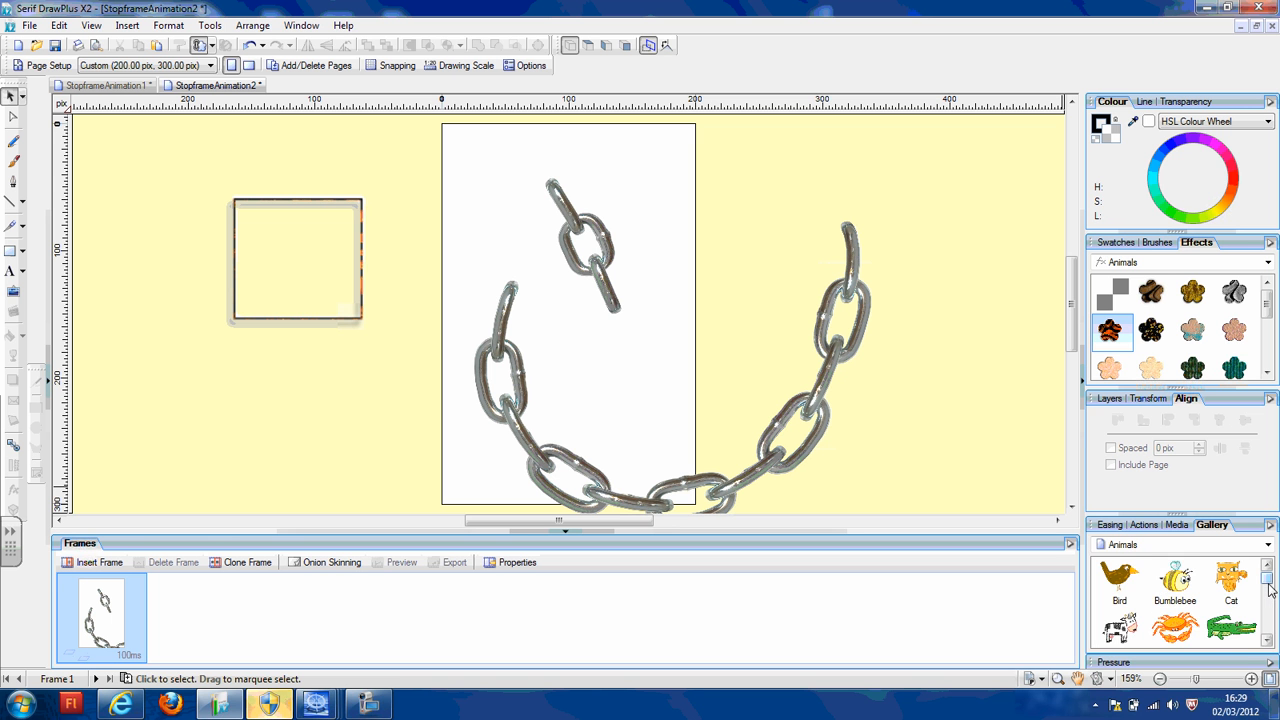
- Browse the Furniture category of the Gallery's Garden layout symbols, and open the Pressure settings
left_click(1268, 544)
scroll(1150, 640, "down", 5)
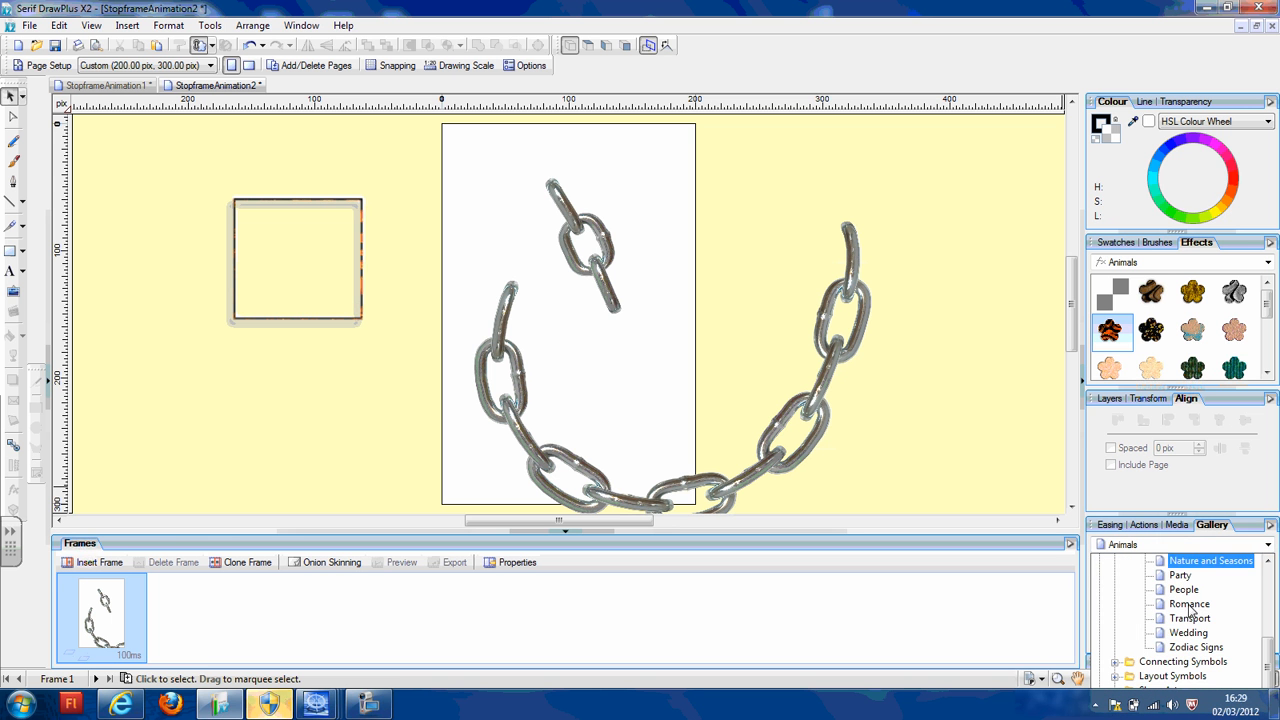
left_click(1115, 677)
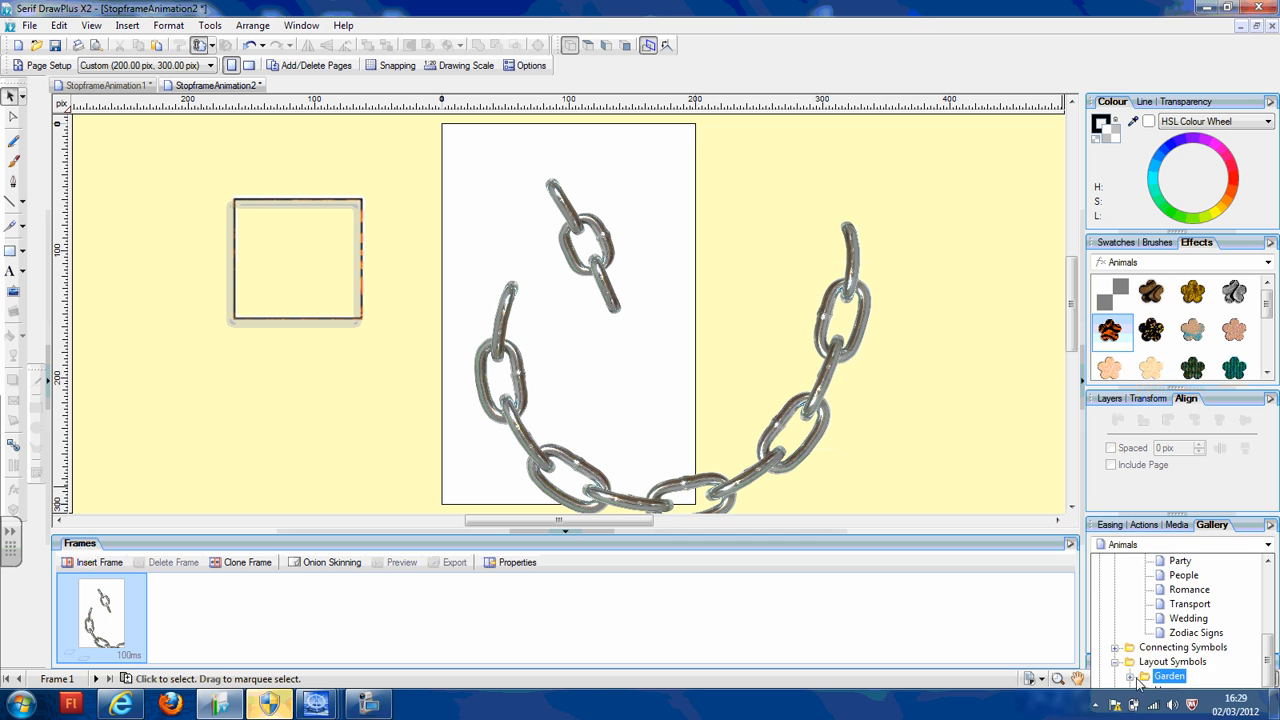
left_click(1130, 677)
left_click(1178, 660)
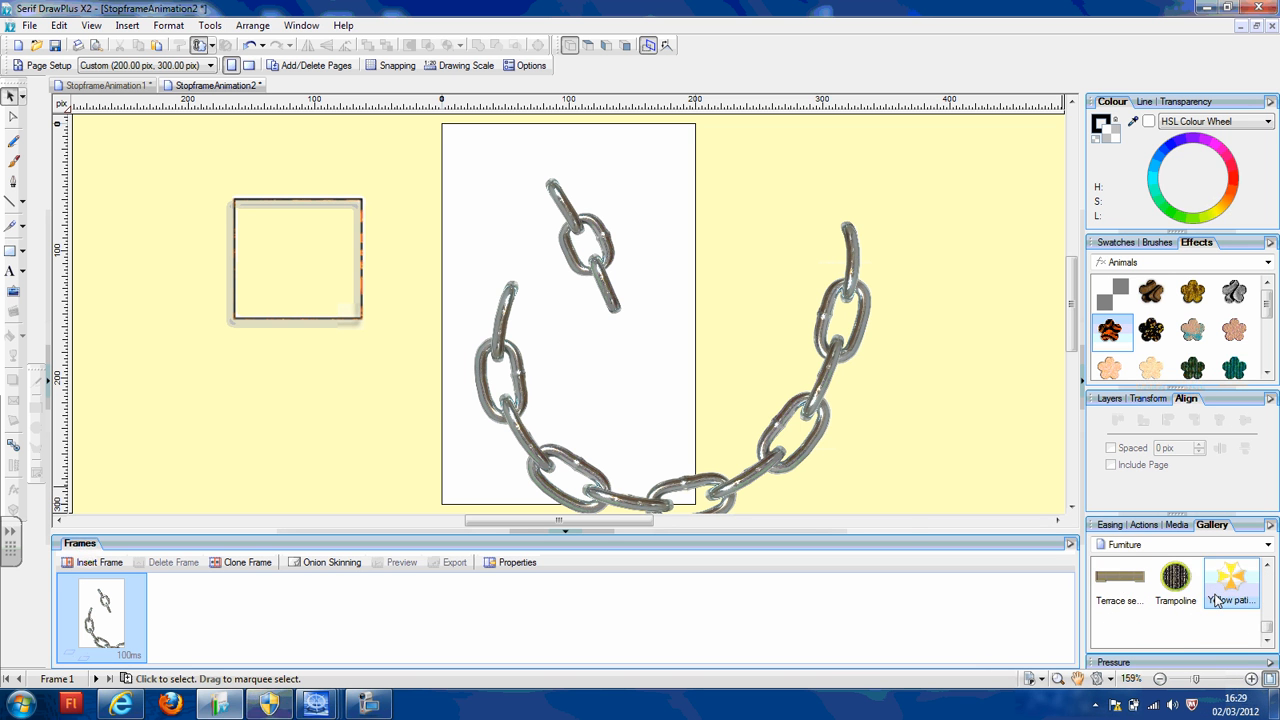
scroll(831, 476, "up", 1)
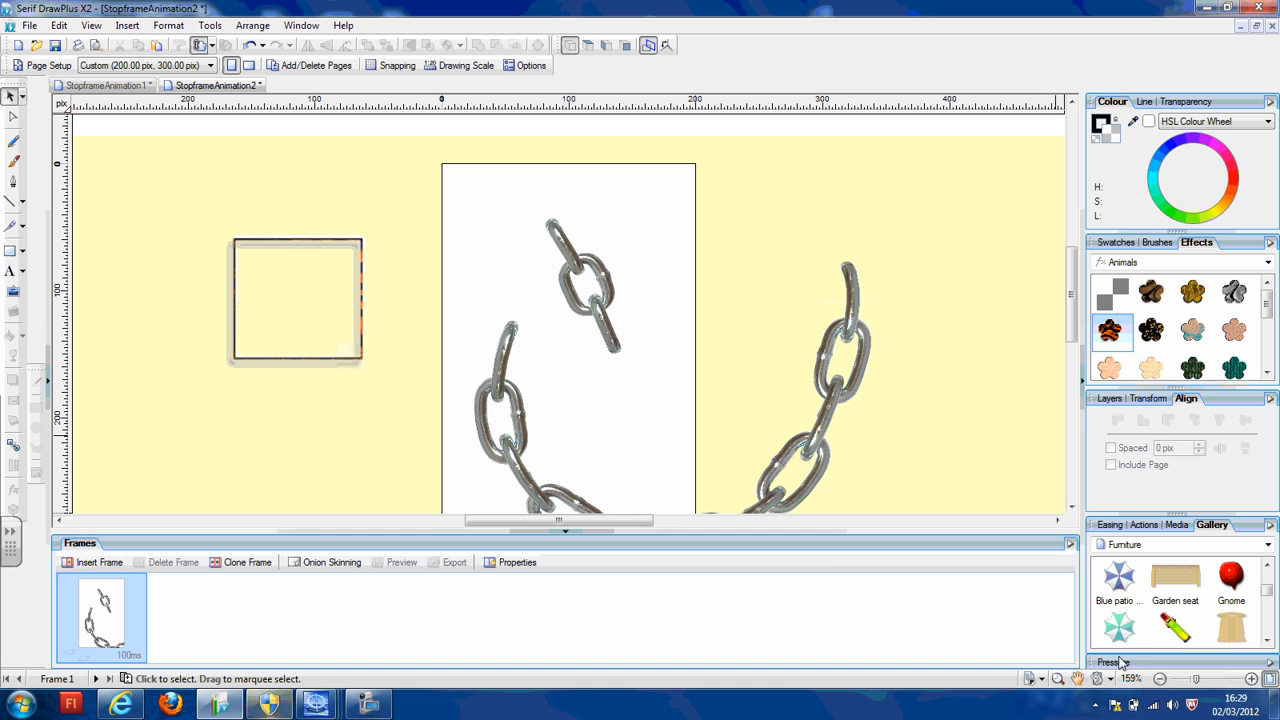
left_click(1115, 662)
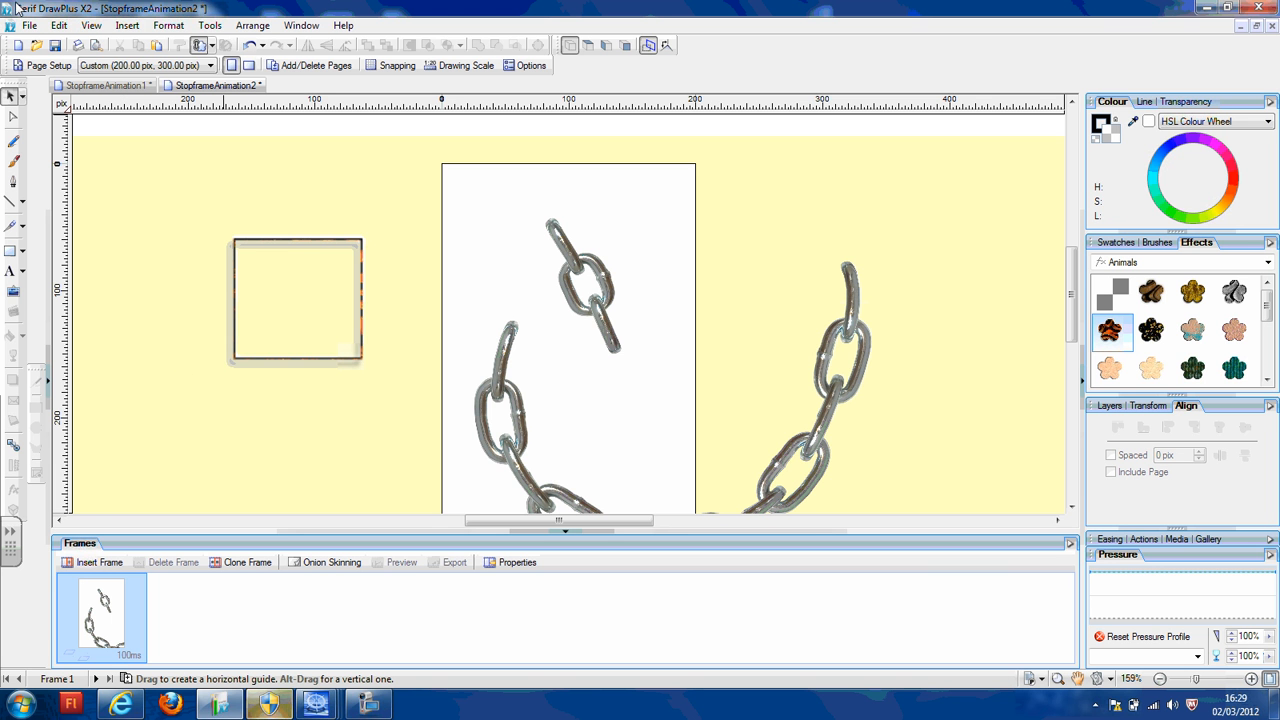
- Use the startup wizard to try the Best of Both World and Clean workspaces, settle on Keyframe Design, and close the wizard
left_click(18, 46)
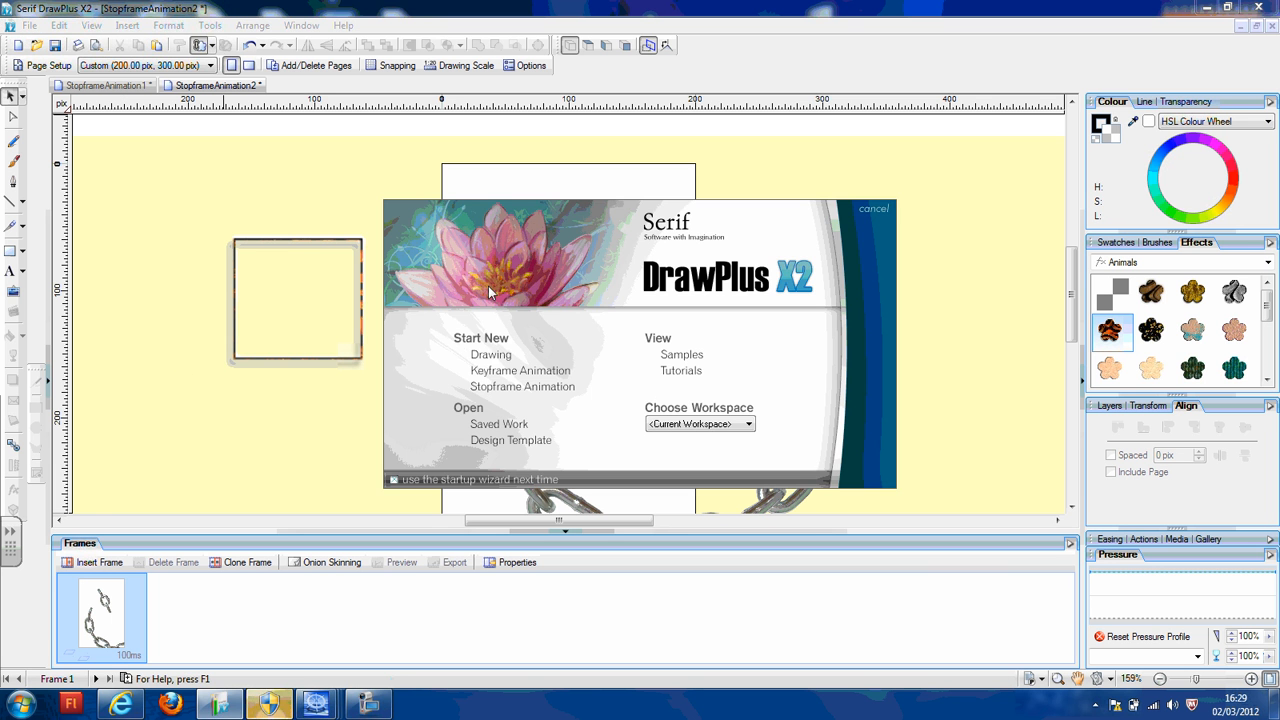
left_click(748, 424)
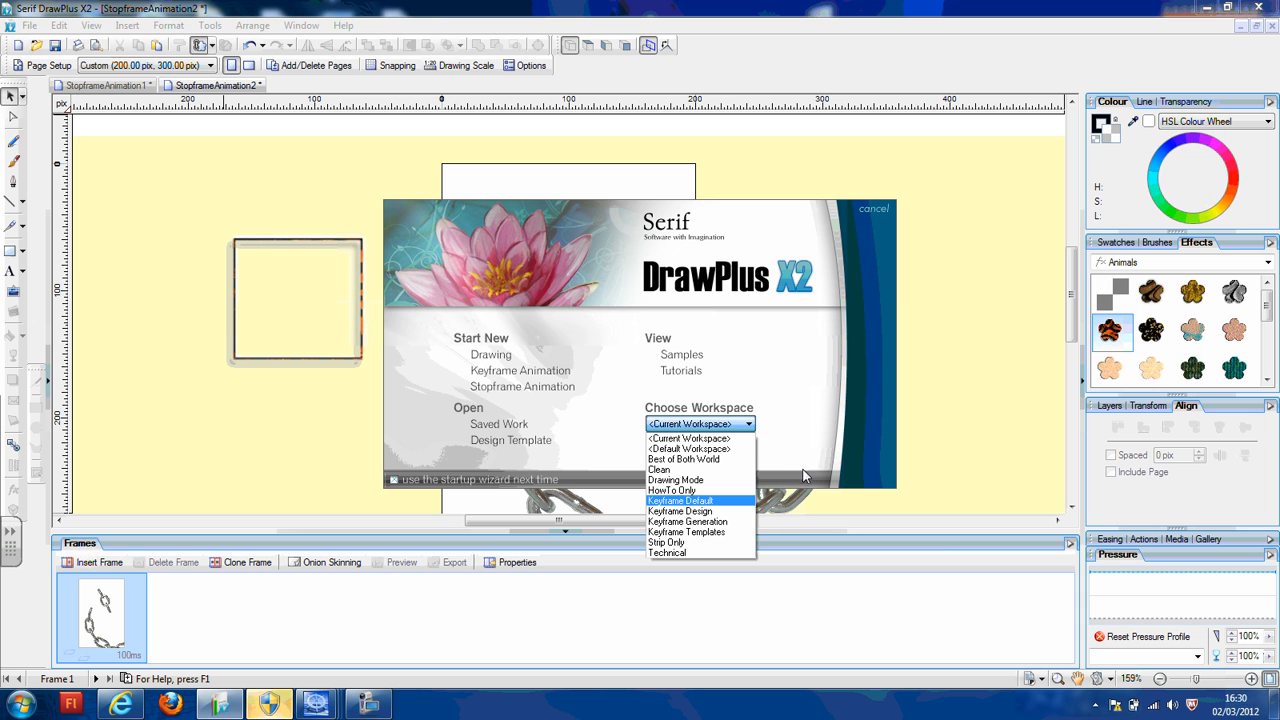
left_click(683, 459)
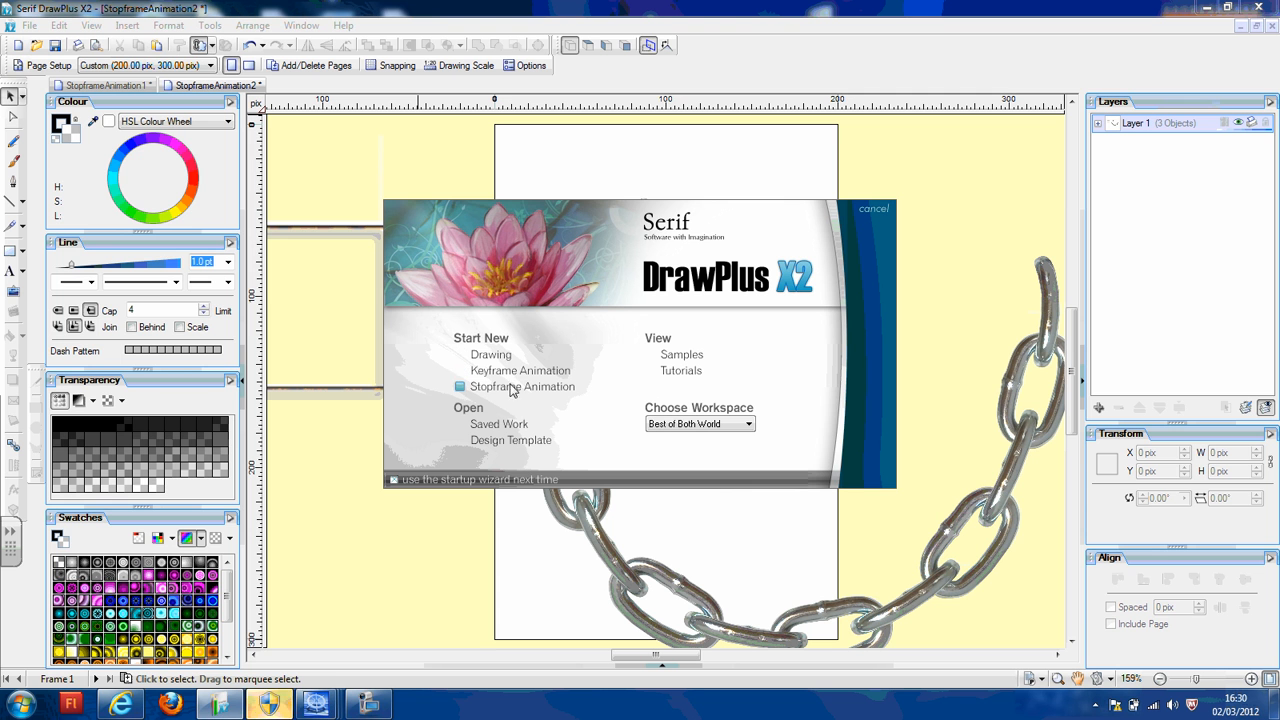
left_click(698, 425)
left_click(692, 470)
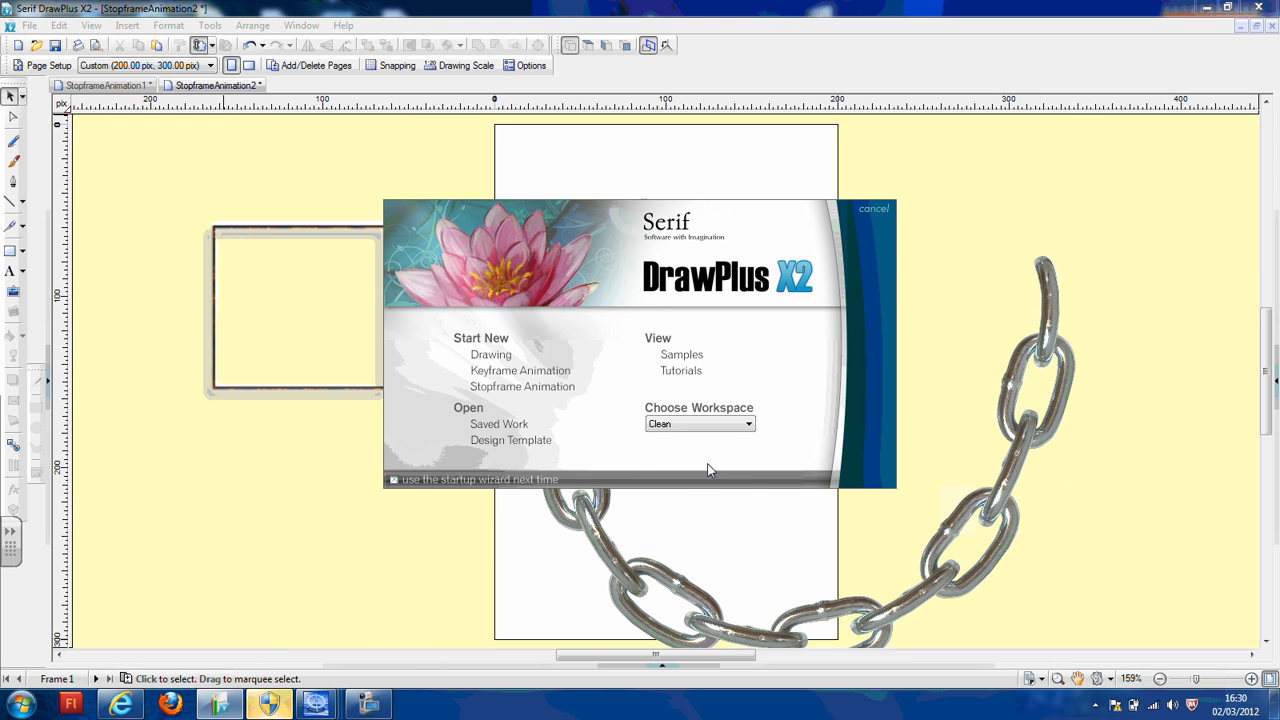
left_click(745, 424)
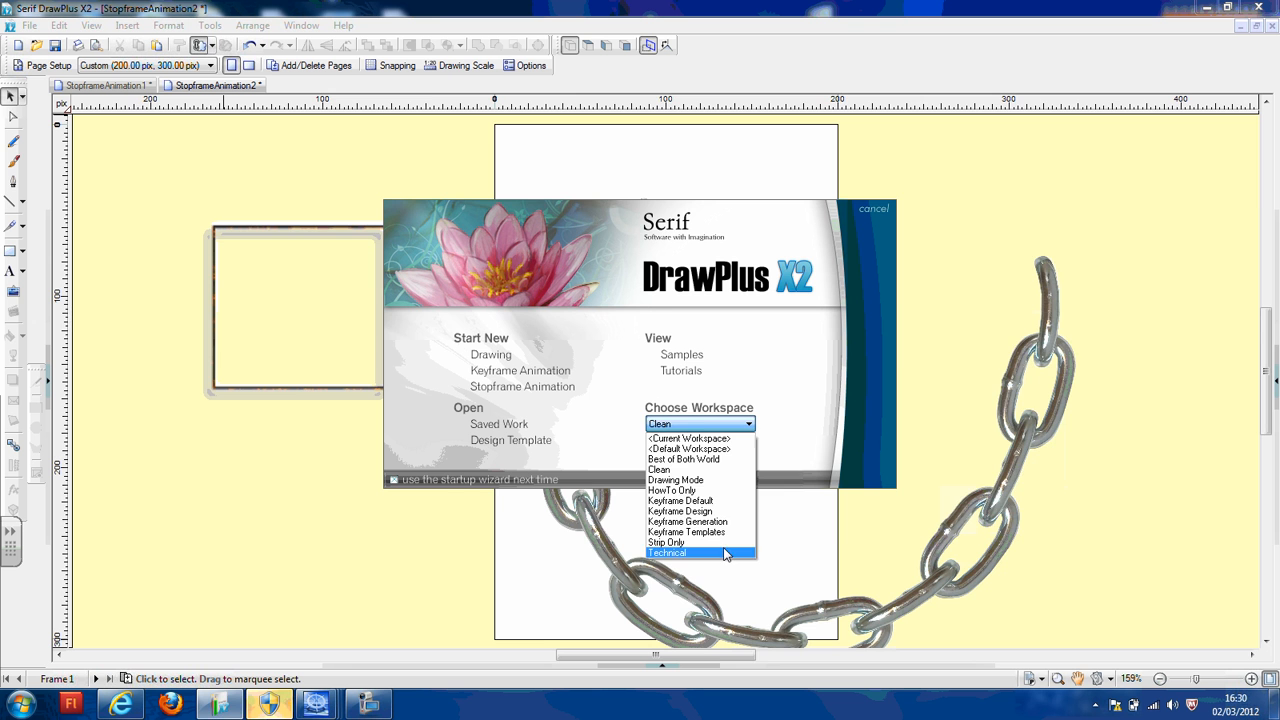
left_click(700, 511)
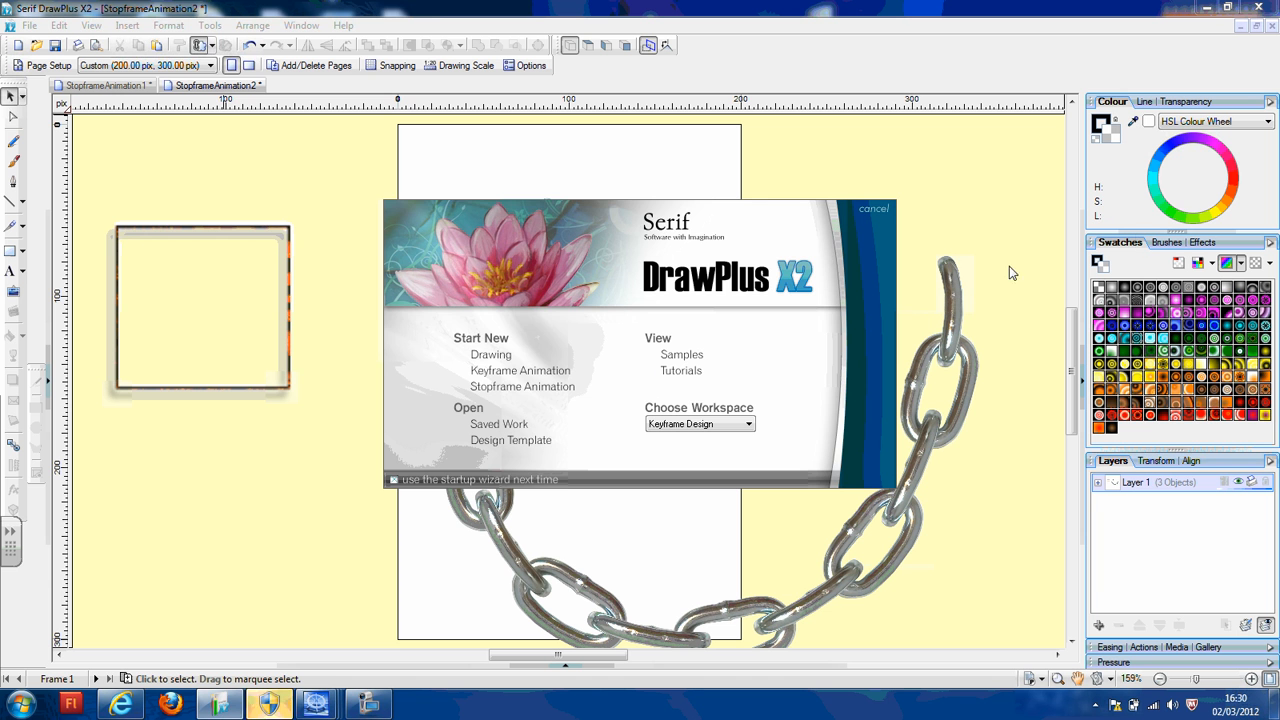
left_click(873, 212)
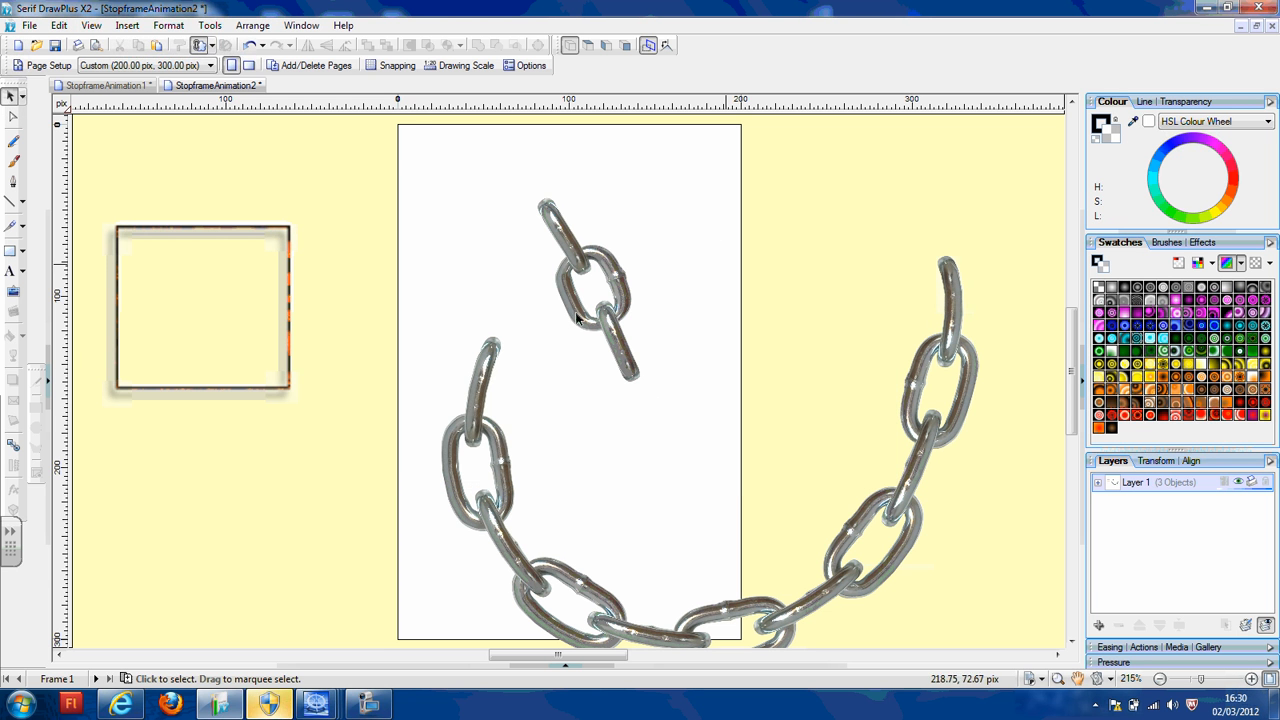
- Shrink the short diagonal chain to less than half its size and place it lower, just inside the U-shaped chain's upper-left end
left_click(631, 321)
left_click(423, 257)
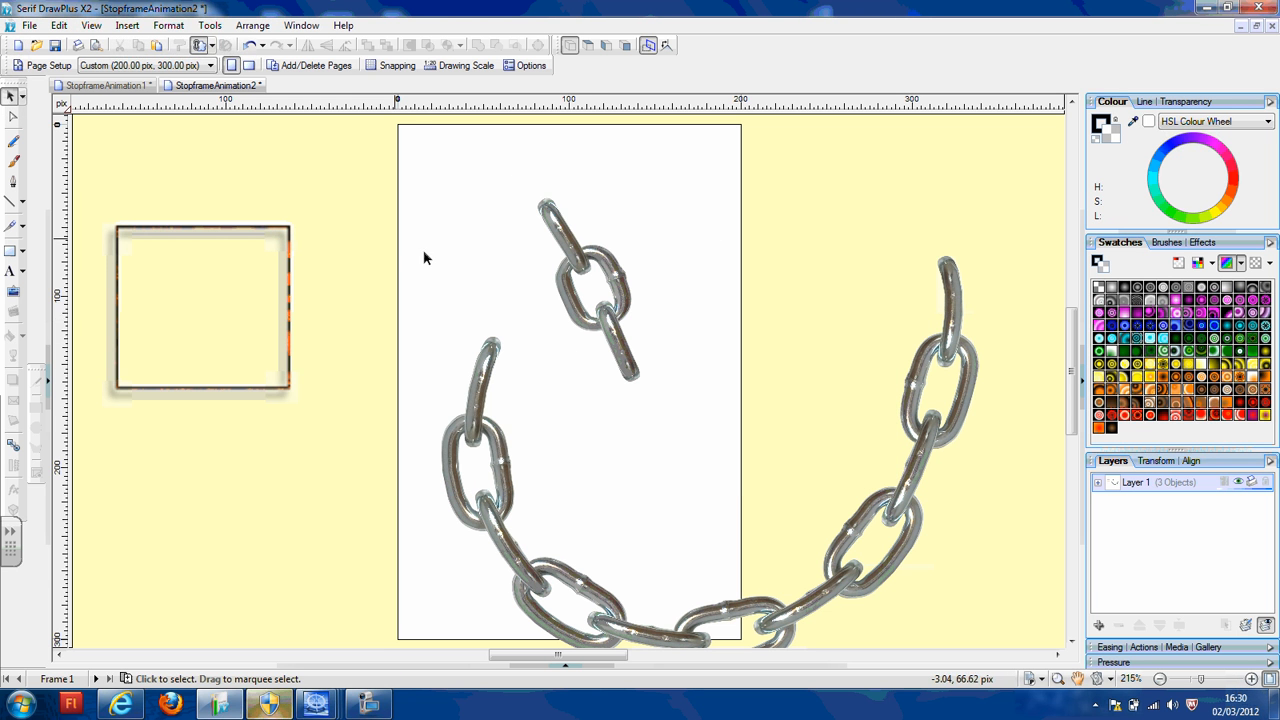
left_click(632, 350)
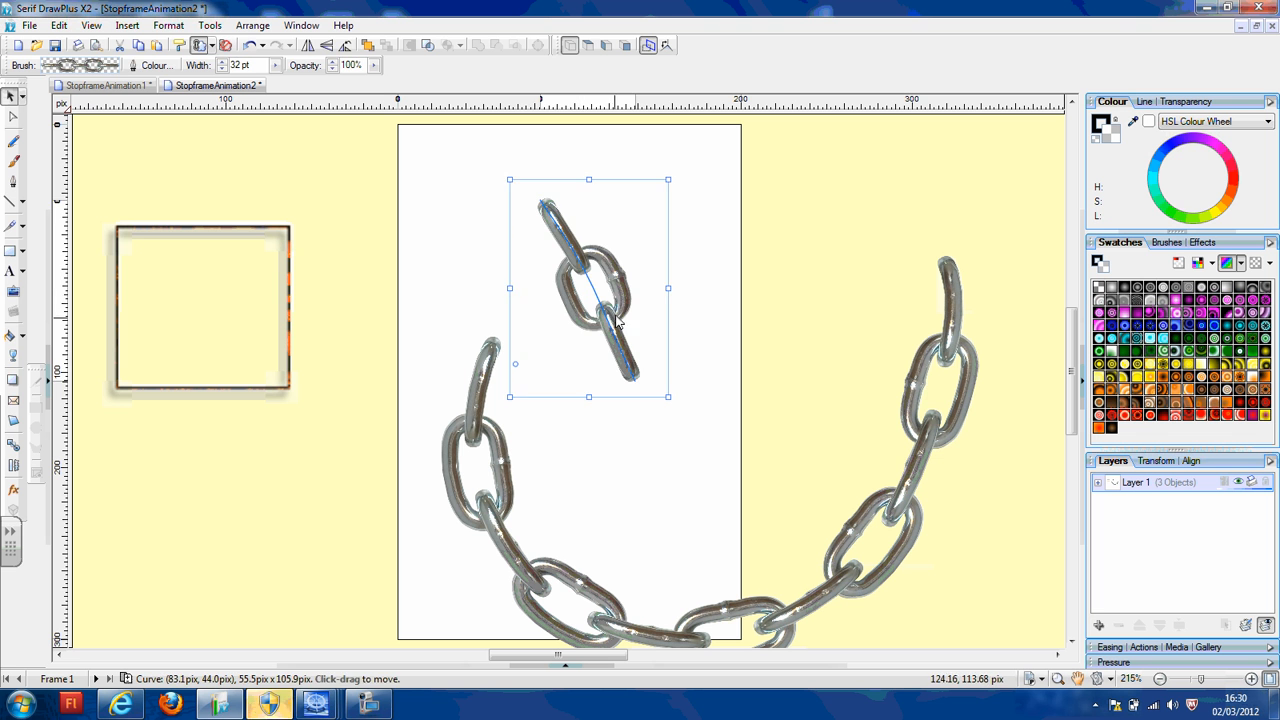
left_click_drag(624, 326, 667, 343)
left_click_drag(709, 197, 613, 326)
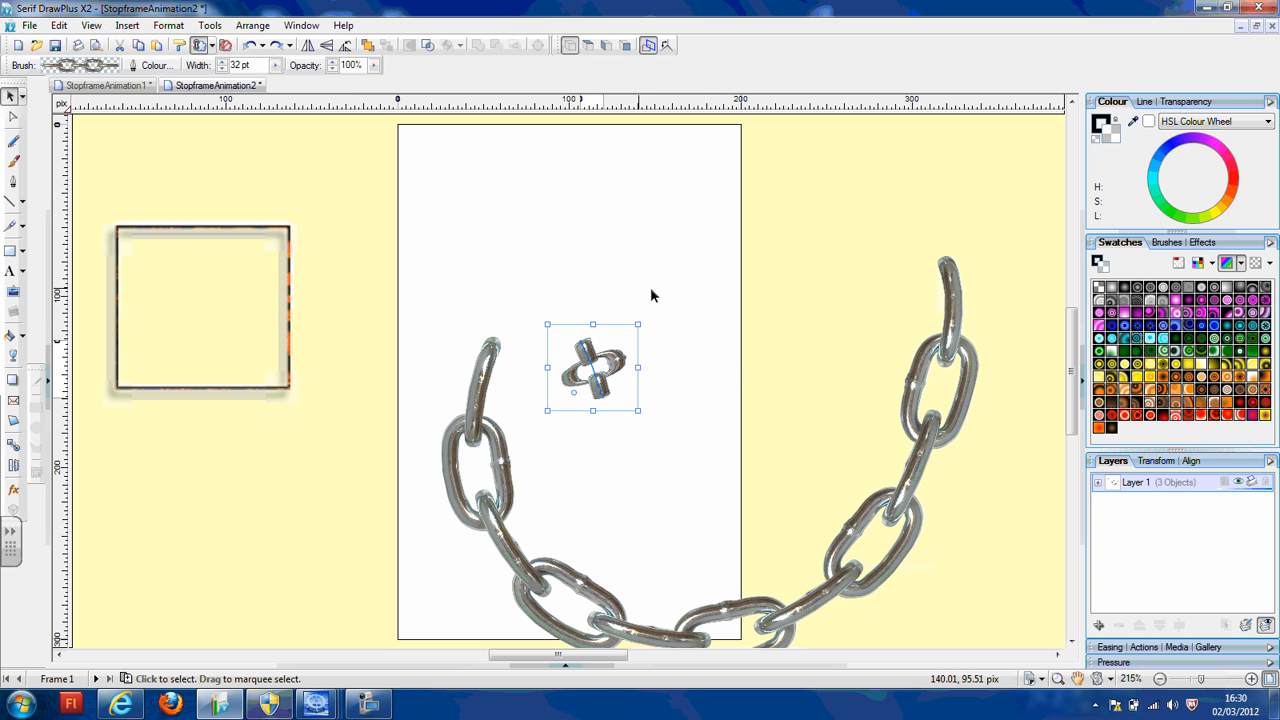
- Delete the shrunken short chain from the page
left_click(650, 290)
left_click(599, 386)
key("Delete")
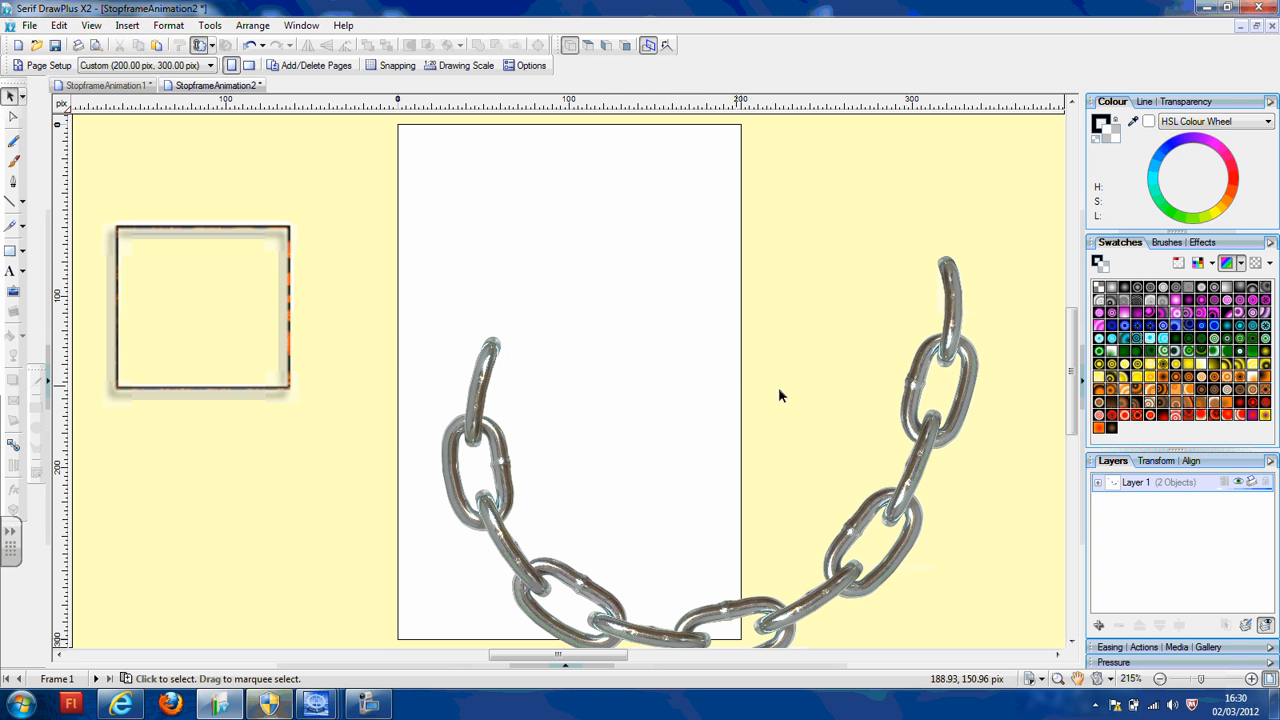
left_click(368, 705)
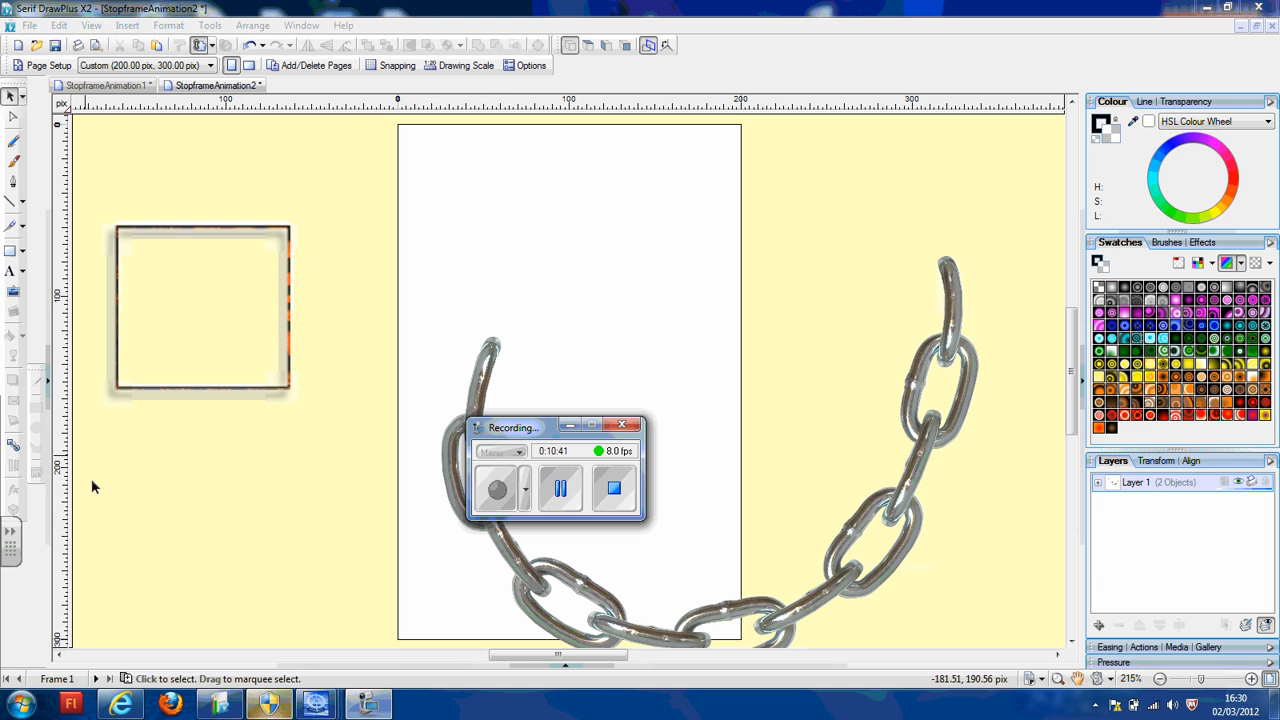